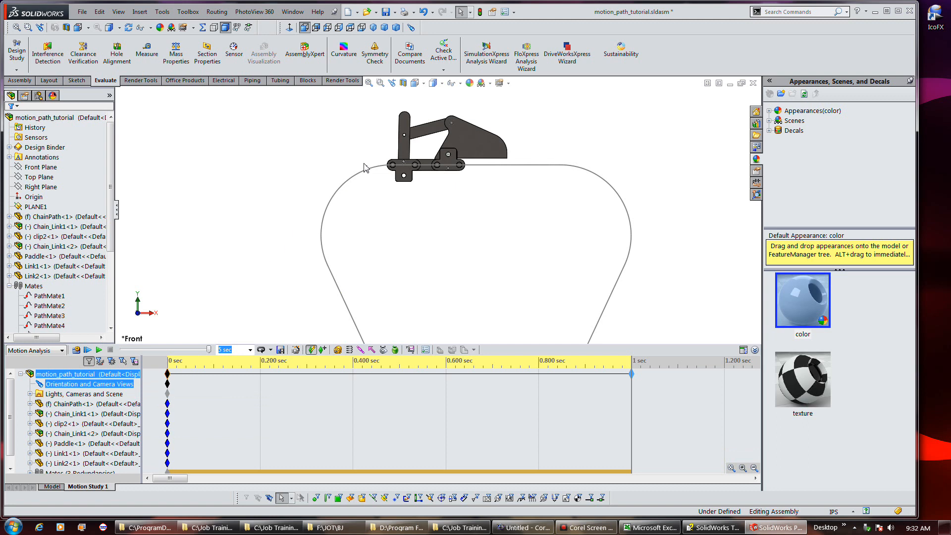
{"action": "mouse_move", "coordinate": [371, 166]}
{"action": "middle_mouse_down"}
{"action": "mouse_move", "coordinate": [382, 253]}
{"action": "mouse_move", "coordinate": [367, 206]}
{"action": "mouse_move", "coordinate": [378, 176]}
{"action": "middle_mouse_up"}
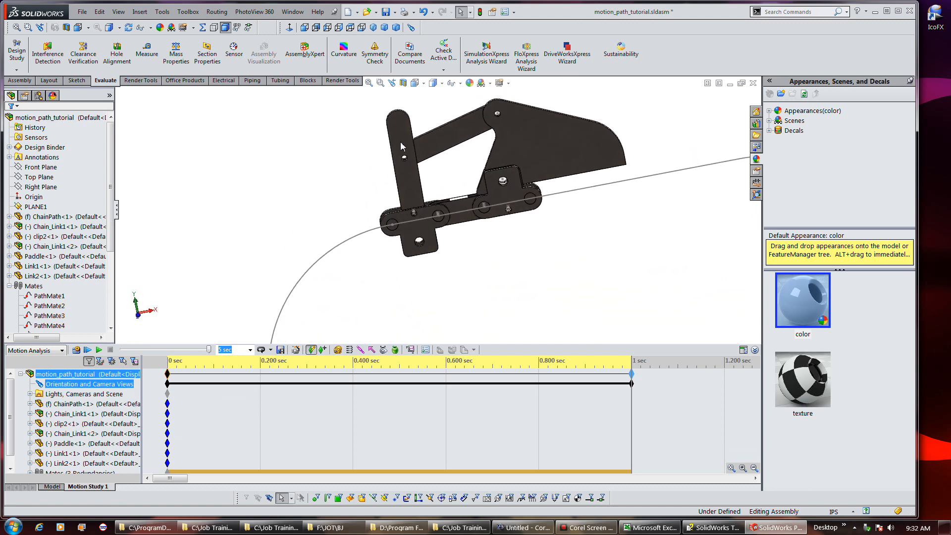
{"action": "left_click", "coordinate": [390, 84]}
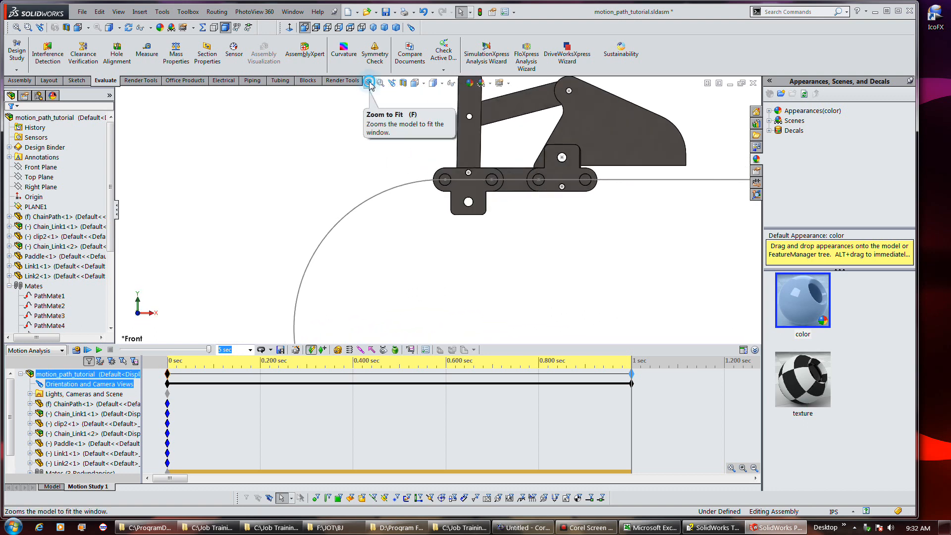
{"action": "left_click", "coordinate": [369, 82]}
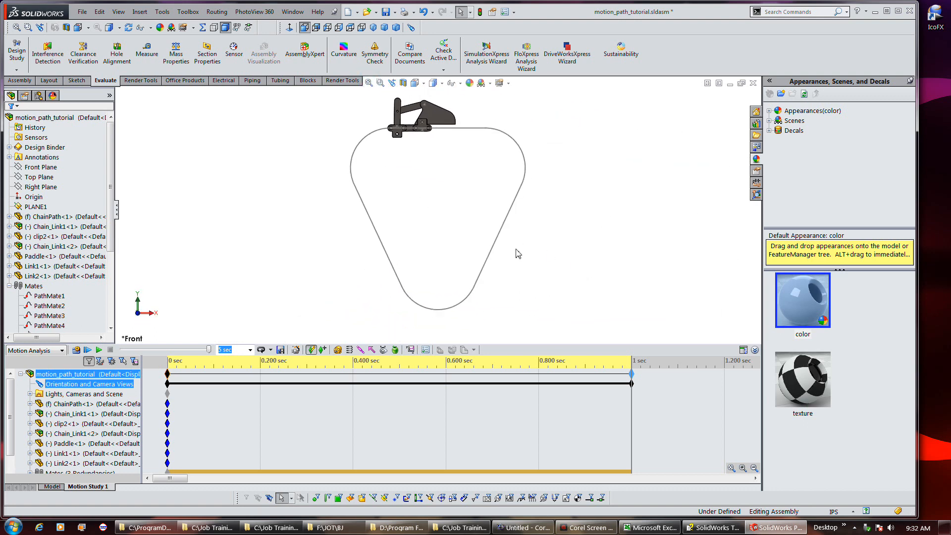
{"action": "left_click", "coordinate": [581, 530]}
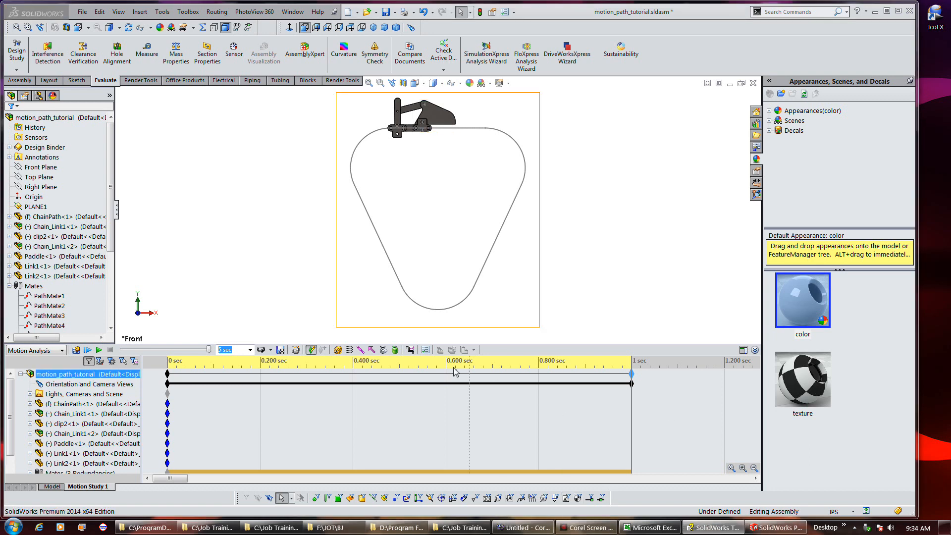
Add a Path Mate Motor to the motion study driven by PathMate1
{"action": "left_click", "coordinate": [336, 351]}
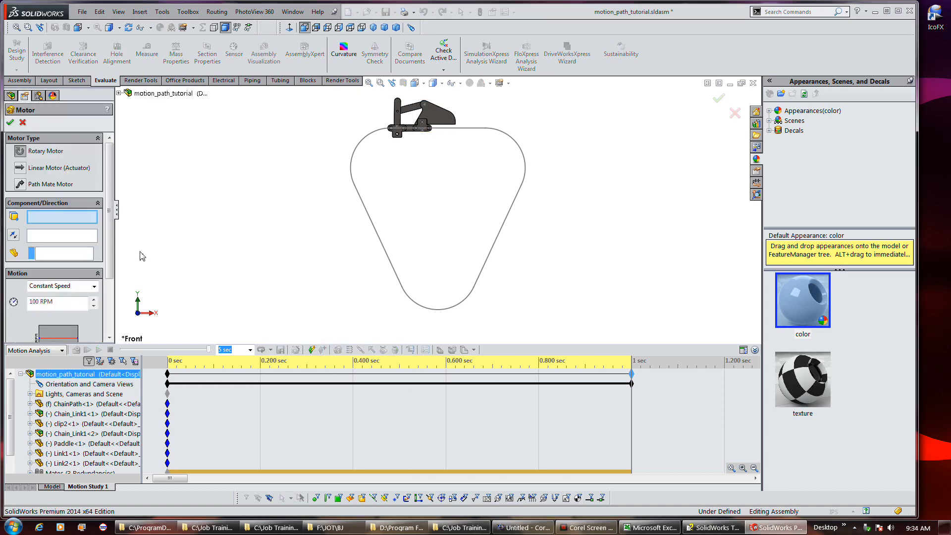
{"action": "left_click", "coordinate": [41, 183]}
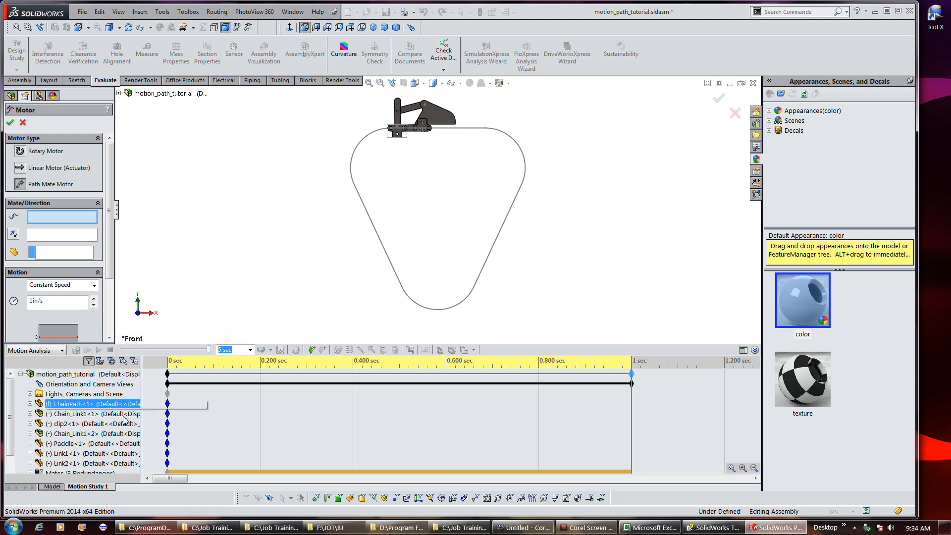
{"action": "scroll", "coordinate": [127, 427], "scroll_direction": "down", "scroll_amount": 3}
{"action": "scroll", "coordinate": [127, 427], "scroll_direction": "up", "scroll_amount": 3}
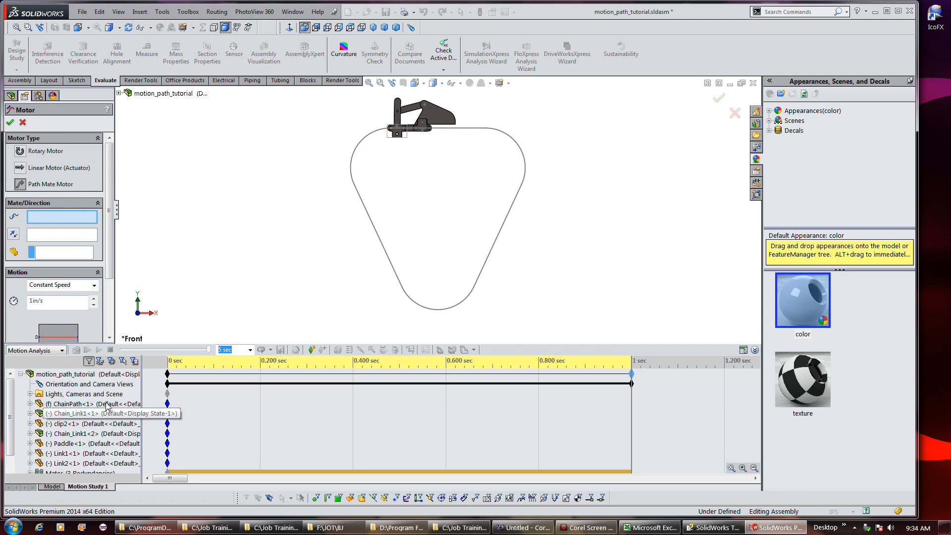
{"action": "left_click_drag", "start_coordinate": [10, 405], "coordinate": [10, 411]}
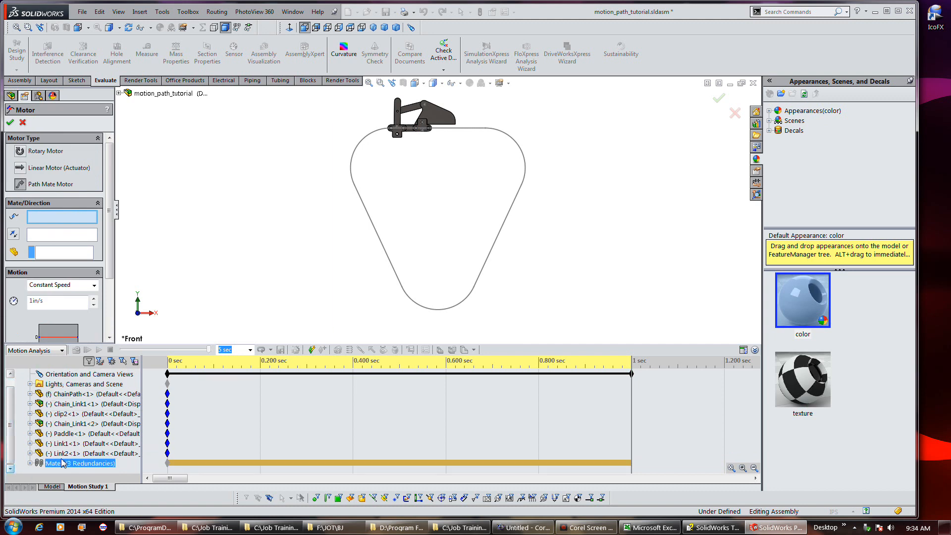
{"action": "left_click", "coordinate": [31, 461]}
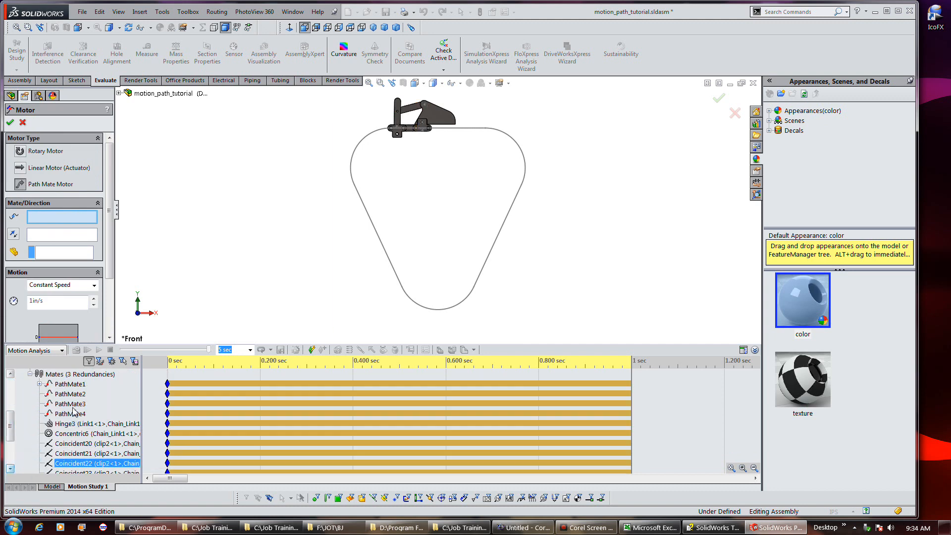
{"action": "left_click", "coordinate": [66, 384]}
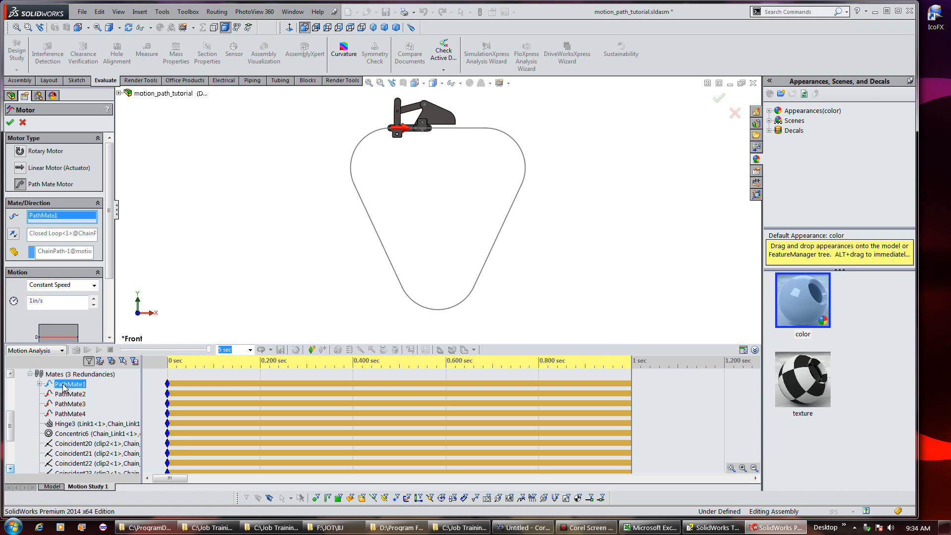
Reverse the motor direction, set its constant speed to 50 in/s, and accept the motor
{"action": "left_click", "coordinate": [14, 236]}
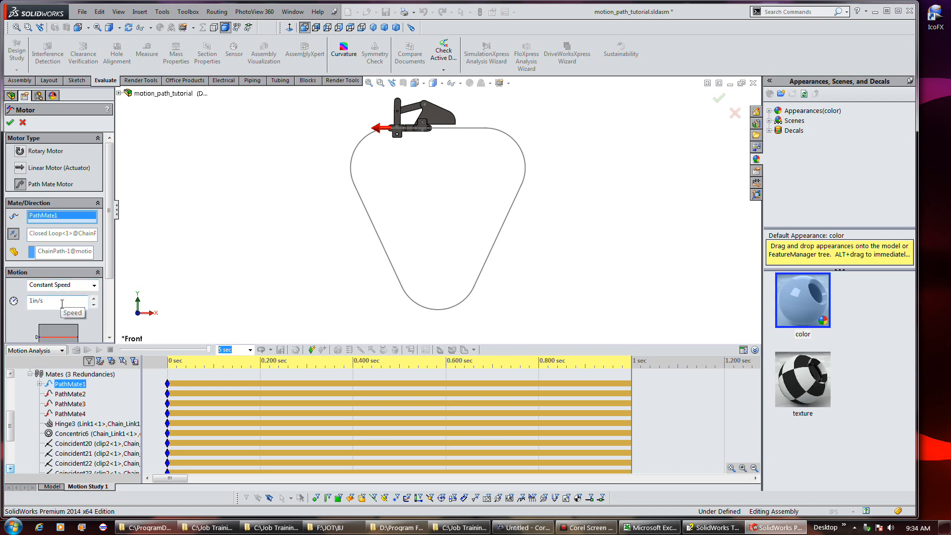
{"action": "left_click_drag", "start_coordinate": [105, 281], "coordinate": [104, 333]}
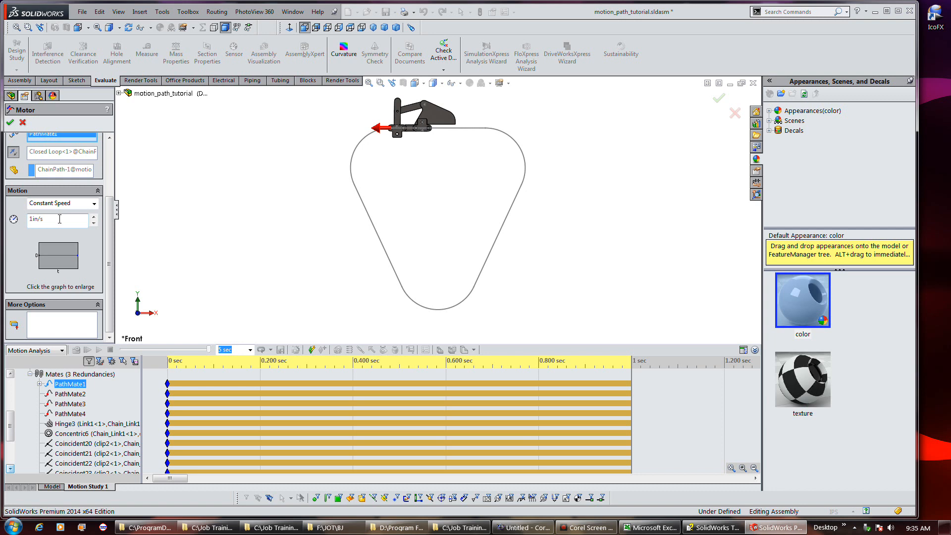
{"action": "left_click", "coordinate": [45, 220]}
{"action": "type", "text": "50"}
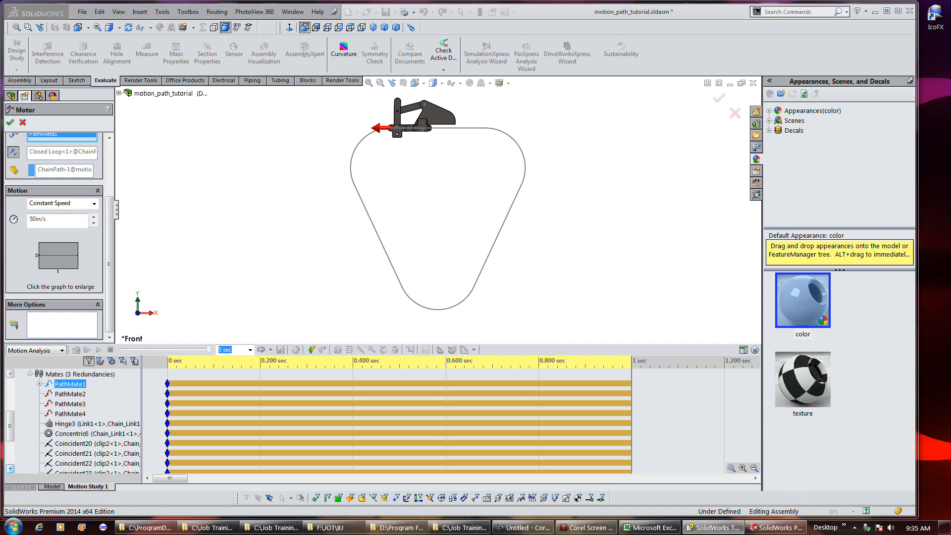
{"action": "left_click", "coordinate": [9, 123]}
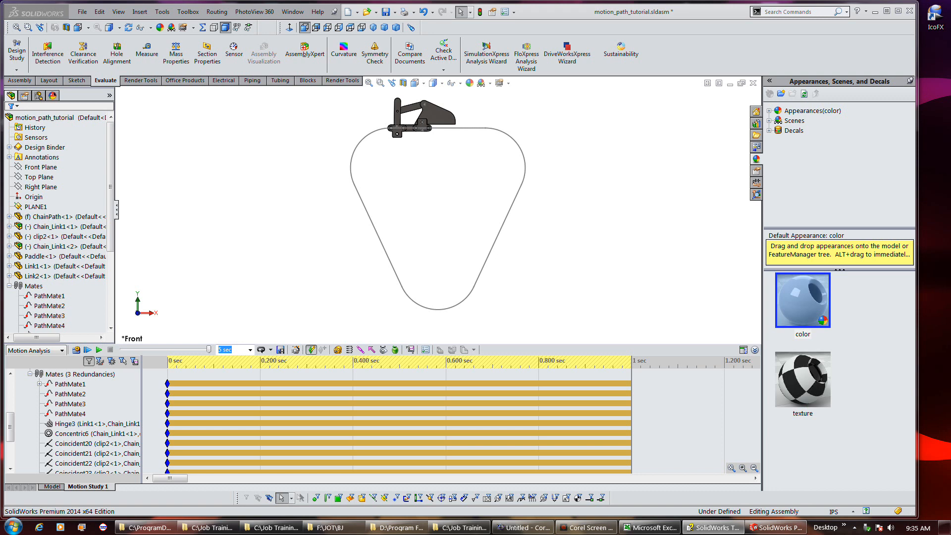
Calculate the motion study to simulate the mechanism moving along the path
{"action": "left_click", "coordinate": [47, 326]}
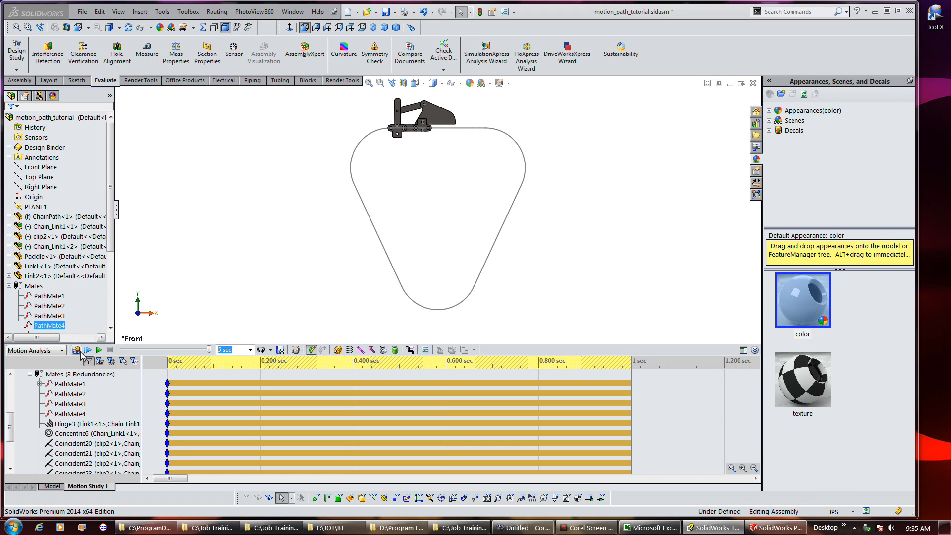
{"action": "left_click", "coordinate": [75, 374]}
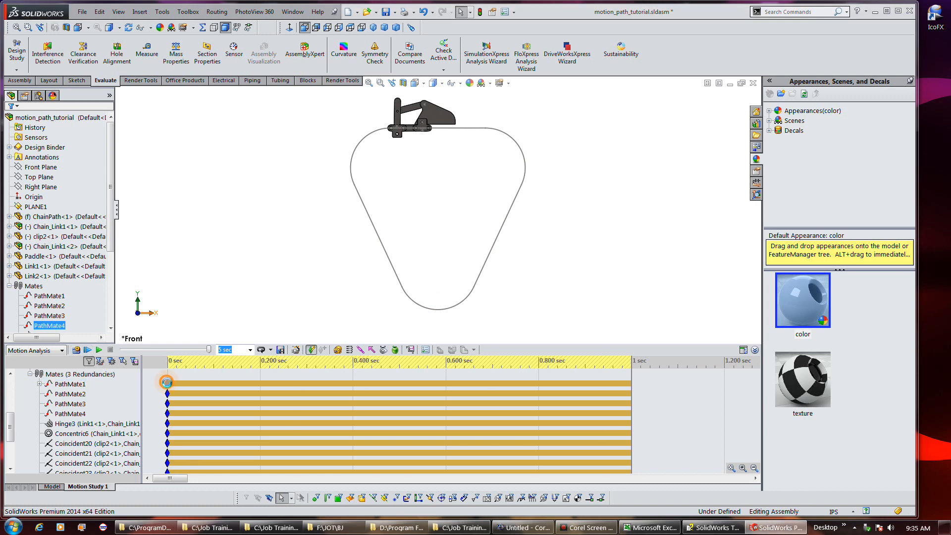
{"action": "right_click", "coordinate": [168, 384]}
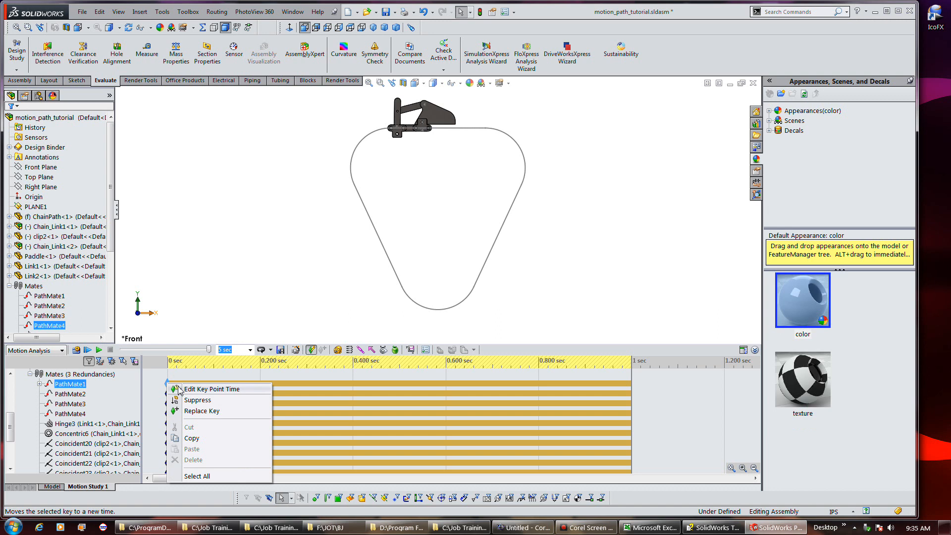
{"action": "left_click", "coordinate": [76, 350]}
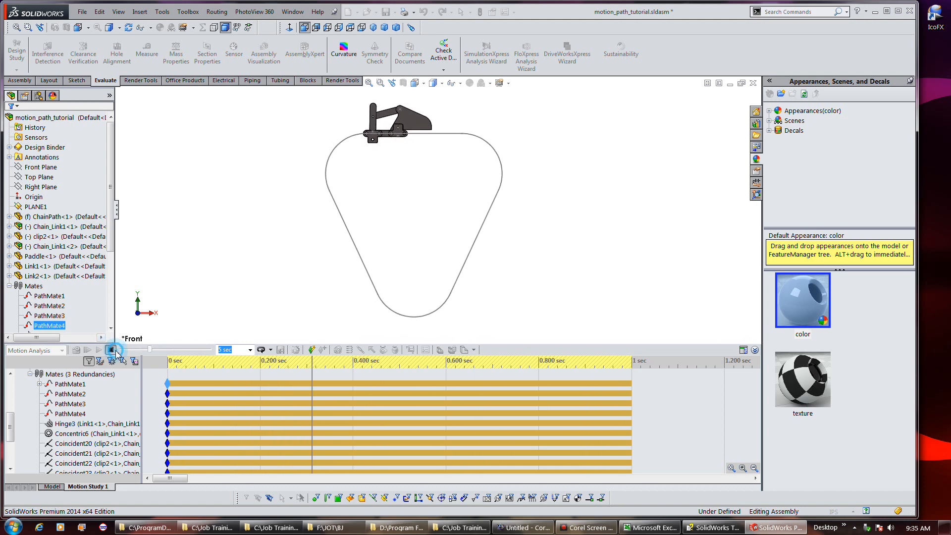
{"action": "left_click", "coordinate": [111, 349]}
{"action": "left_click", "coordinate": [76, 350]}
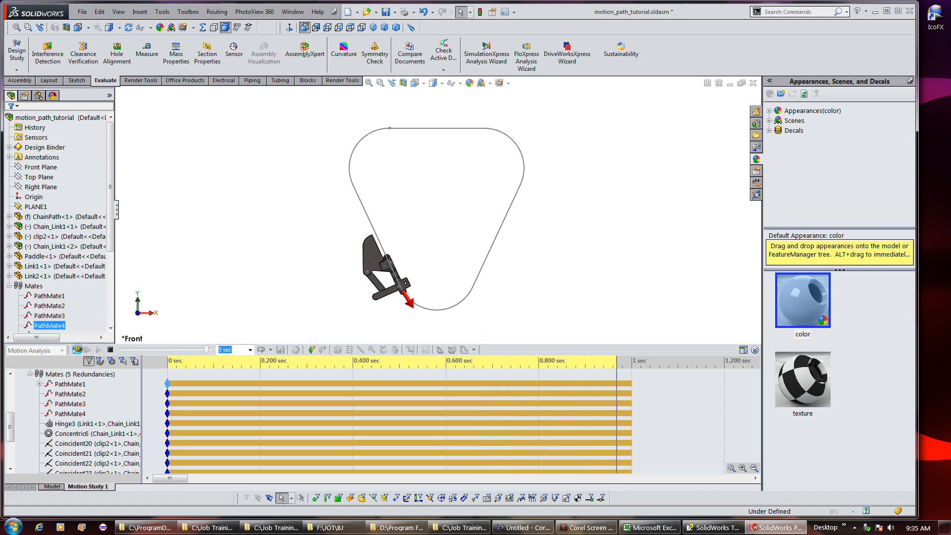
Play the calculated animation from the start and stop it
{"action": "left_click", "coordinate": [86, 350]}
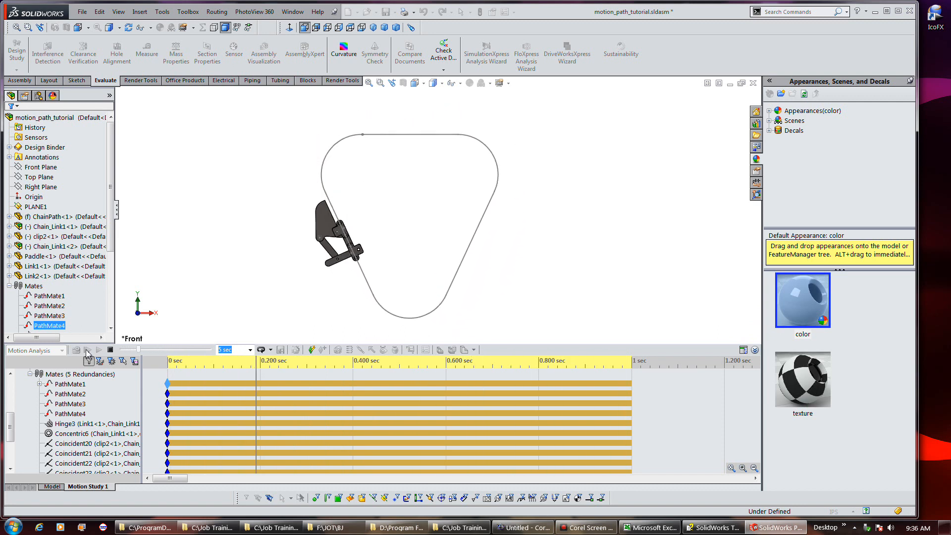
{"action": "left_click", "coordinate": [110, 350]}
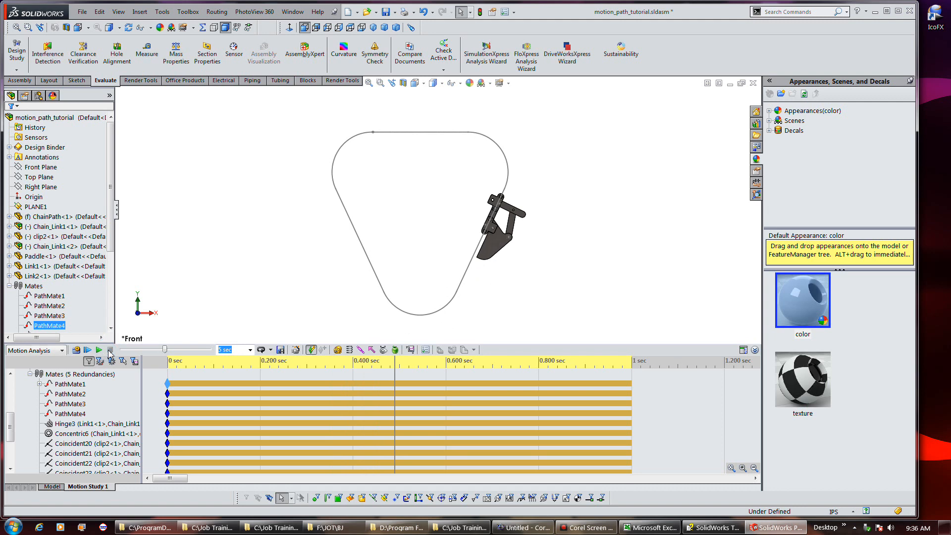
{"action": "key", "text": "F9"}
{"action": "left_click", "coordinate": [280, 350]}
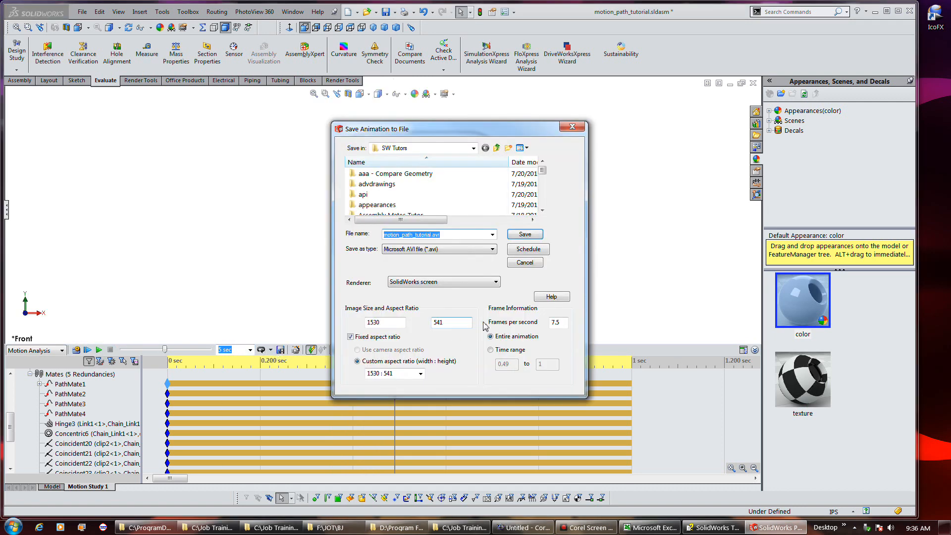
{"action": "left_click", "coordinate": [574, 127]}
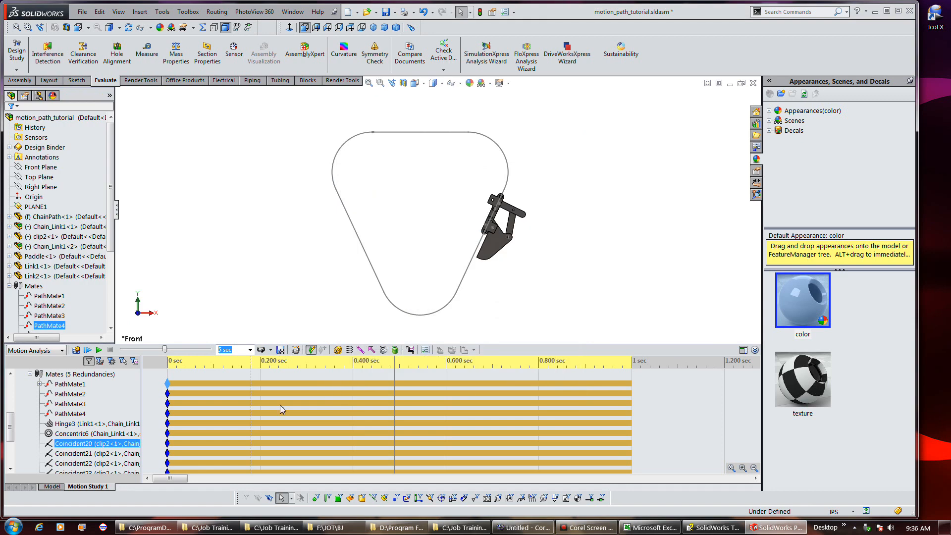
Change the animation playback mode
{"action": "left_click", "coordinate": [271, 350]}
{"action": "left_click", "coordinate": [307, 362]}
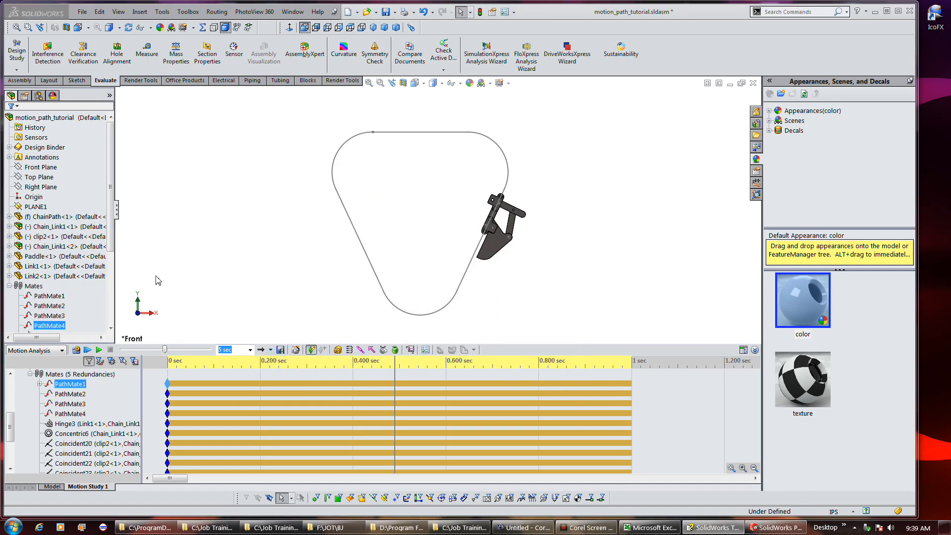
Collapse the Mates folder and open PathMateMotor1 for editing from the motion study tree
{"action": "left_click", "coordinate": [70, 394]}
{"action": "left_click", "coordinate": [85, 388]}
{"action": "left_click", "coordinate": [30, 375]}
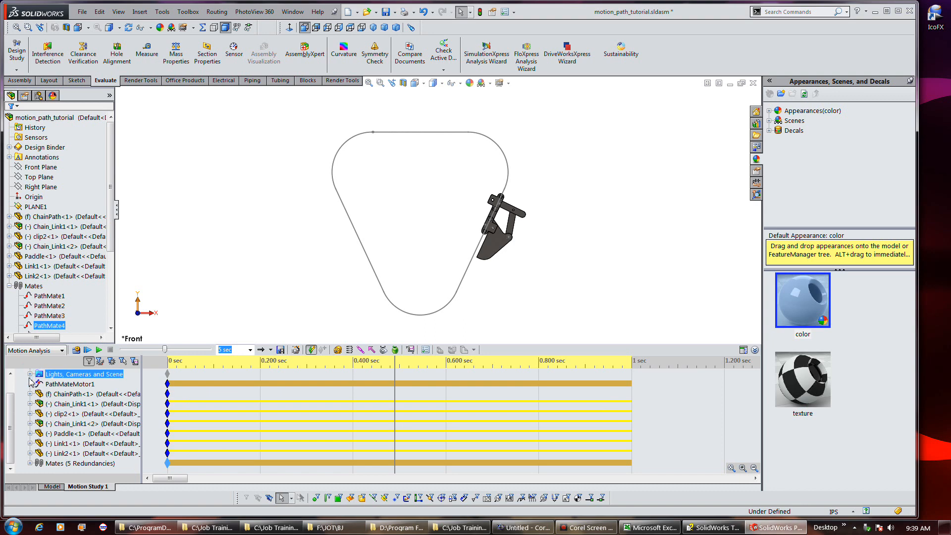
{"action": "scroll", "coordinate": [97, 386], "scroll_direction": "up", "scroll_amount": 1}
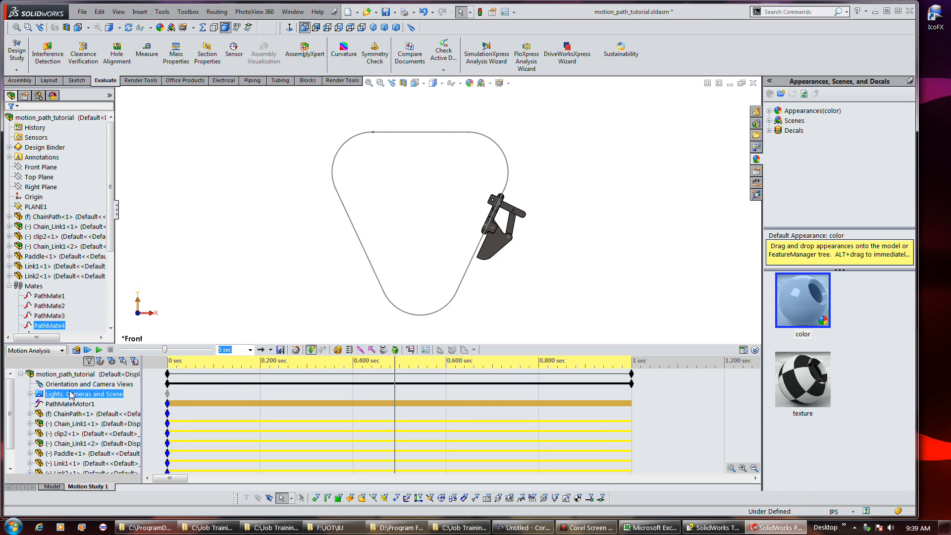
{"action": "scroll", "coordinate": [71, 398], "scroll_direction": "down", "scroll_amount": 1}
{"action": "left_click", "coordinate": [31, 464]}
{"action": "scroll", "coordinate": [85, 391], "scroll_direction": "up", "scroll_amount": 4}
{"action": "left_click", "coordinate": [69, 404]}
{"action": "right_click", "coordinate": [75, 403]}
{"action": "left_click", "coordinate": [104, 408]}
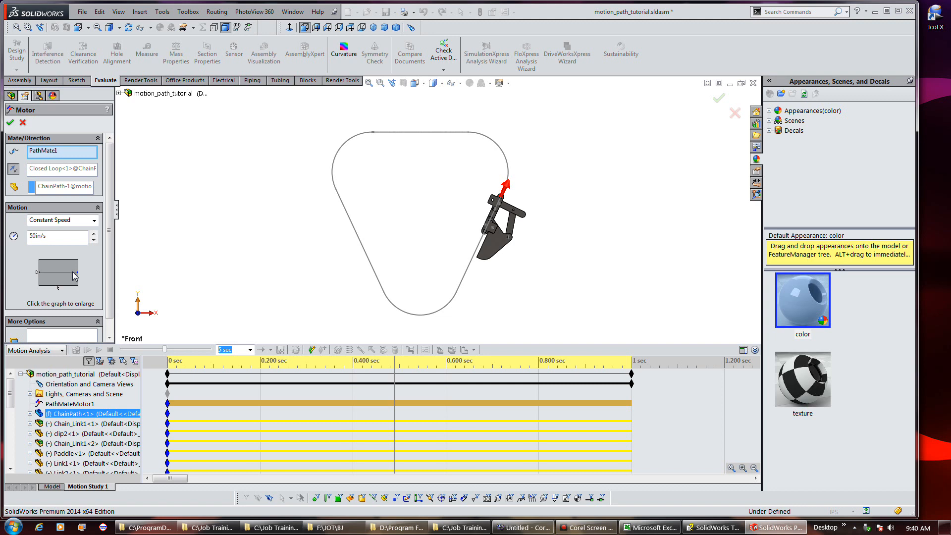
Enlarge the motor's speed-versus-time graph and examine it
{"action": "left_click", "coordinate": [74, 272]}
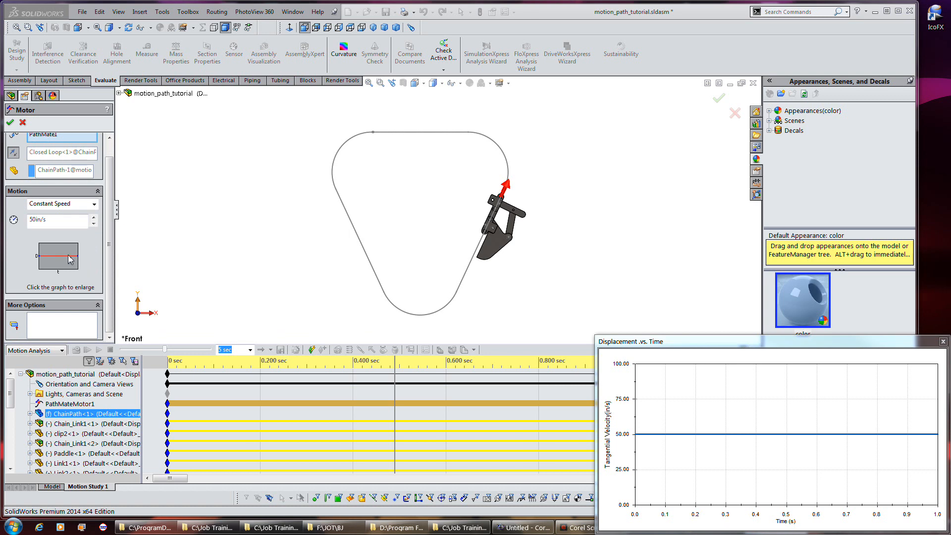
{"action": "scroll", "coordinate": [70, 259], "scroll_direction": "up", "scroll_amount": 1}
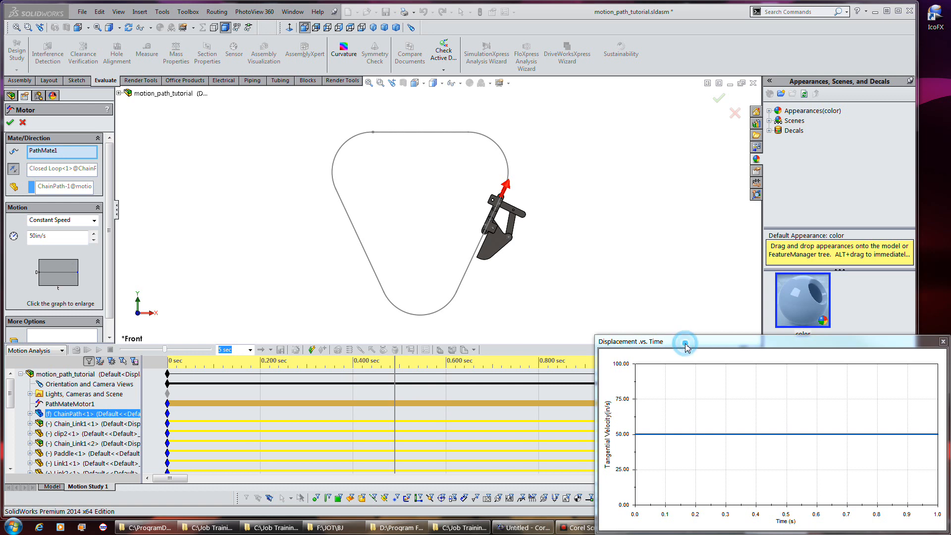
{"action": "left_click_drag", "start_coordinate": [687, 346], "coordinate": [535, 278]}
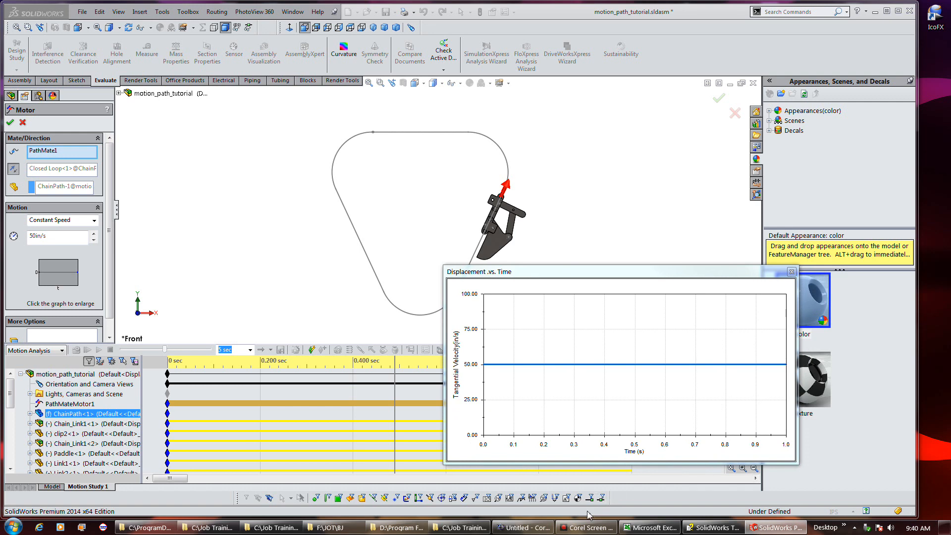
{"action": "mouse_move", "coordinate": [585, 529]}
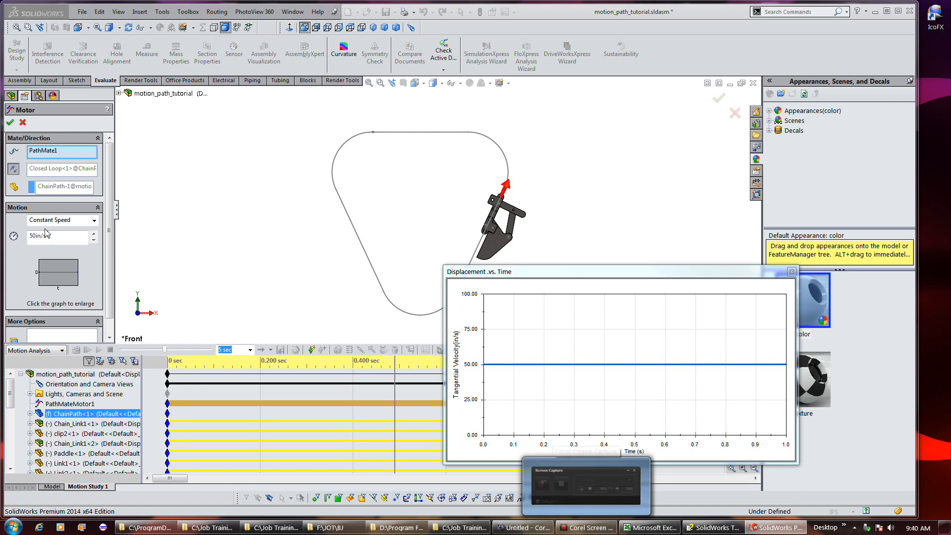
{"action": "left_click", "coordinate": [58, 274]}
{"action": "left_click", "coordinate": [58, 274]}
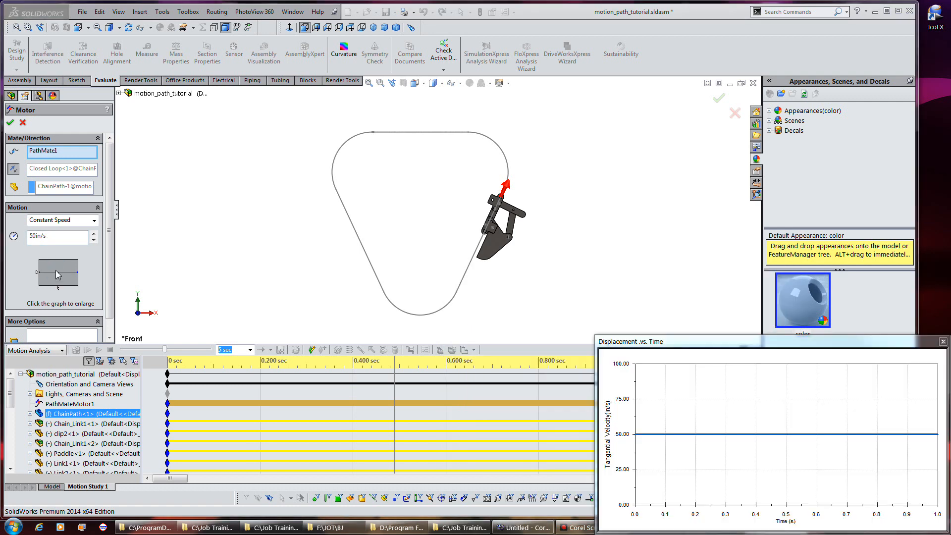
Switch the Path Mate Motor's motion type to Segments and add two segment rows in the Function Builder
{"action": "left_click", "coordinate": [93, 220]}
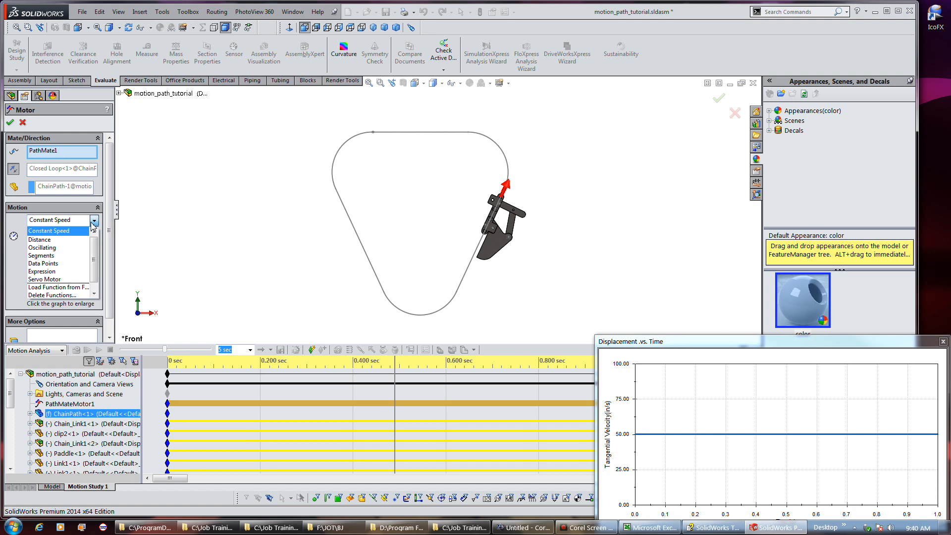
{"action": "left_click", "coordinate": [72, 257]}
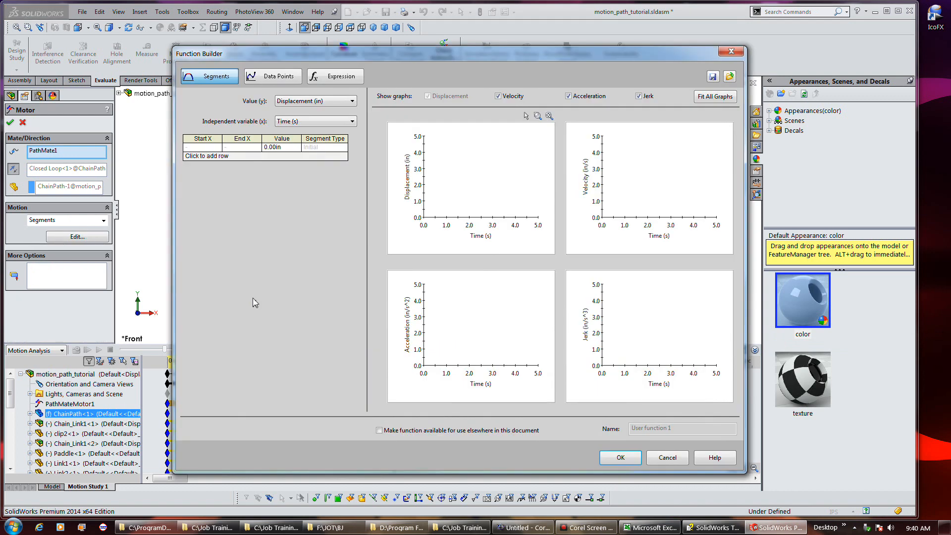
{"action": "left_click", "coordinate": [206, 157]}
{"action": "left_click", "coordinate": [203, 165]}
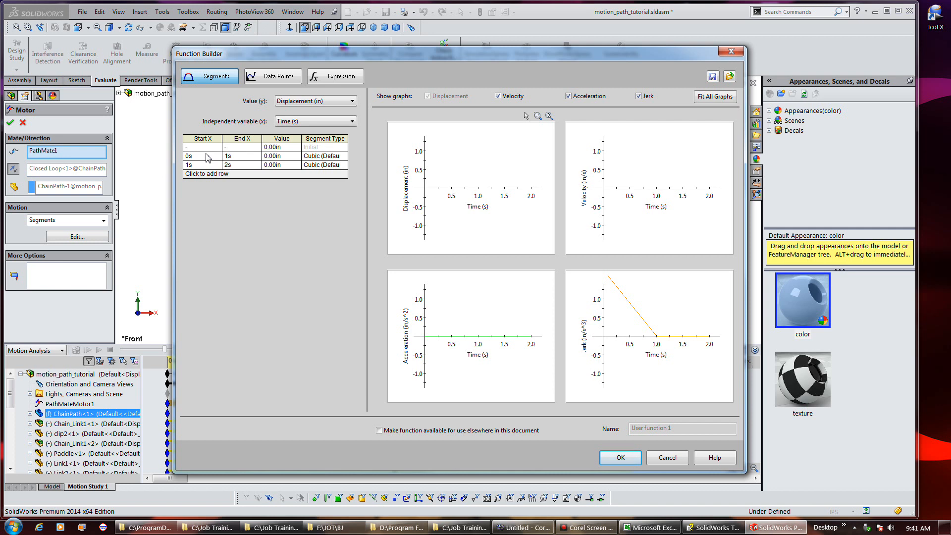
Set the first segment to end at 0.6 s with a displacement value of 15 in
{"action": "double_click", "coordinate": [237, 156]}
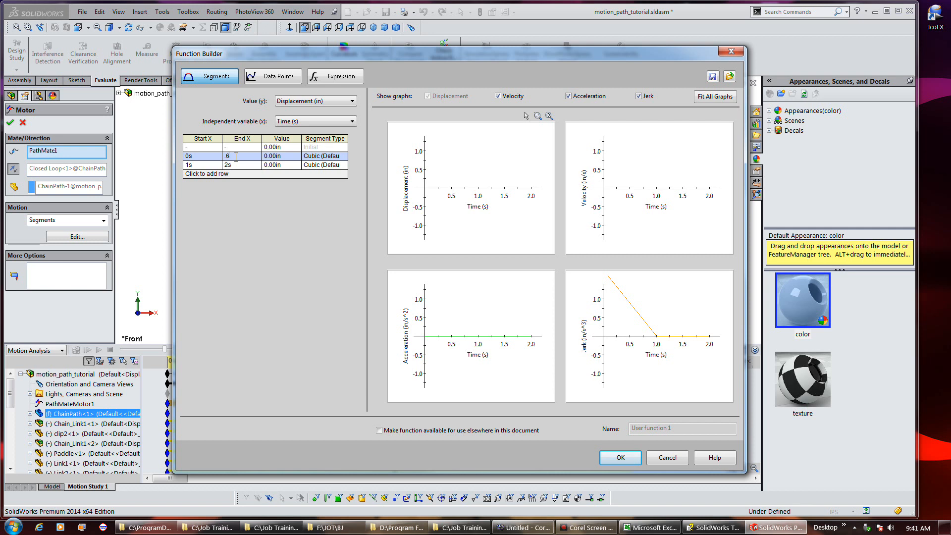
{"action": "key", "text": "Tab"}
{"action": "type", "text": "1"}
{"action": "key", "text": "Tab"}
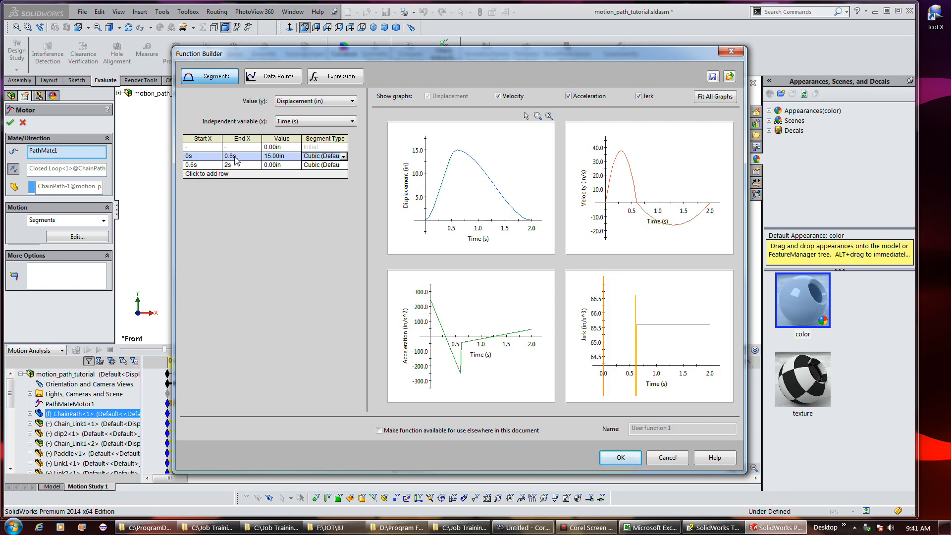
{"action": "left_click", "coordinate": [344, 158]}
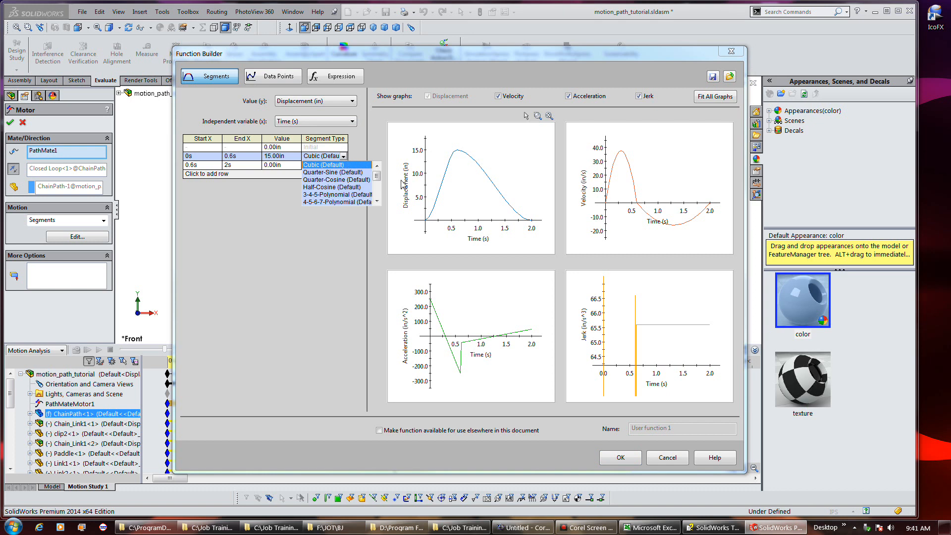
{"action": "left_click_drag", "start_coordinate": [377, 176], "coordinate": [378, 191]}
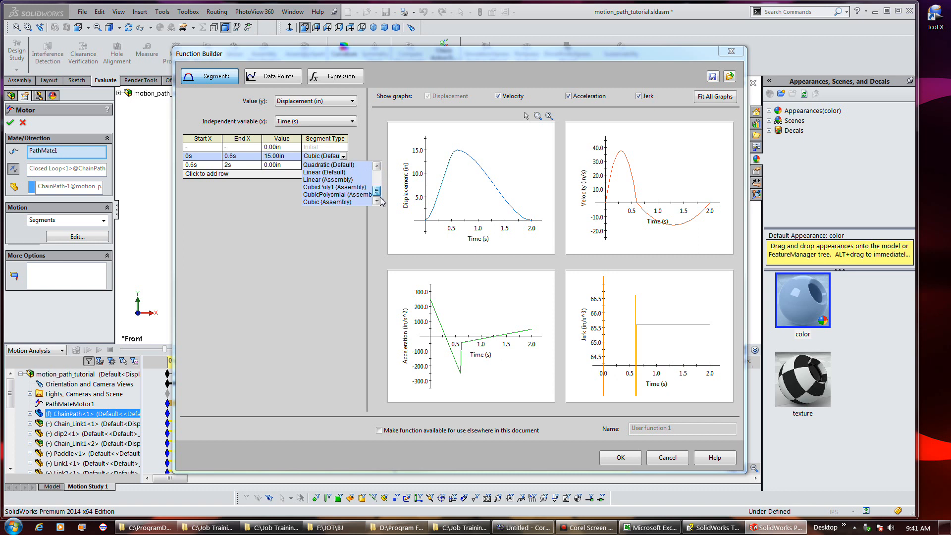
{"action": "left_click_drag", "start_coordinate": [378, 194], "coordinate": [379, 180]}
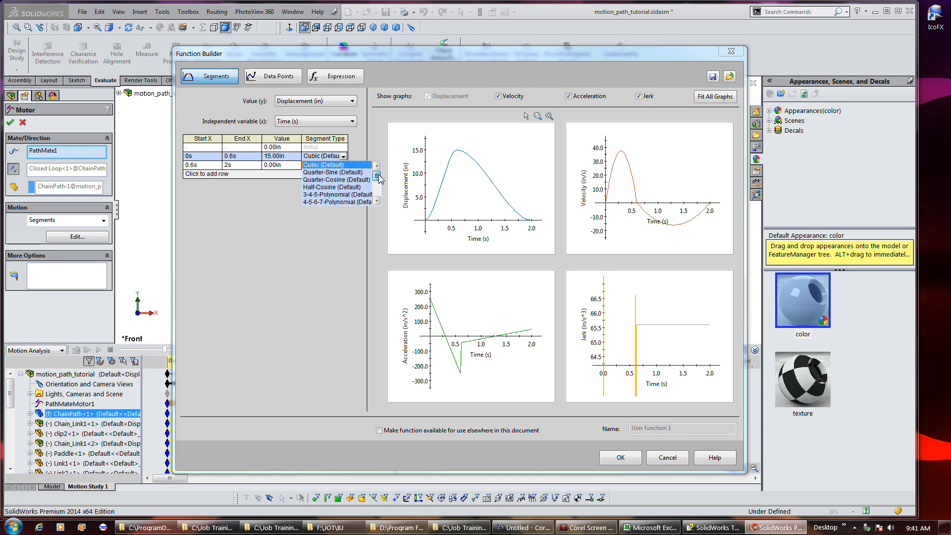
{"action": "left_click", "coordinate": [272, 207]}
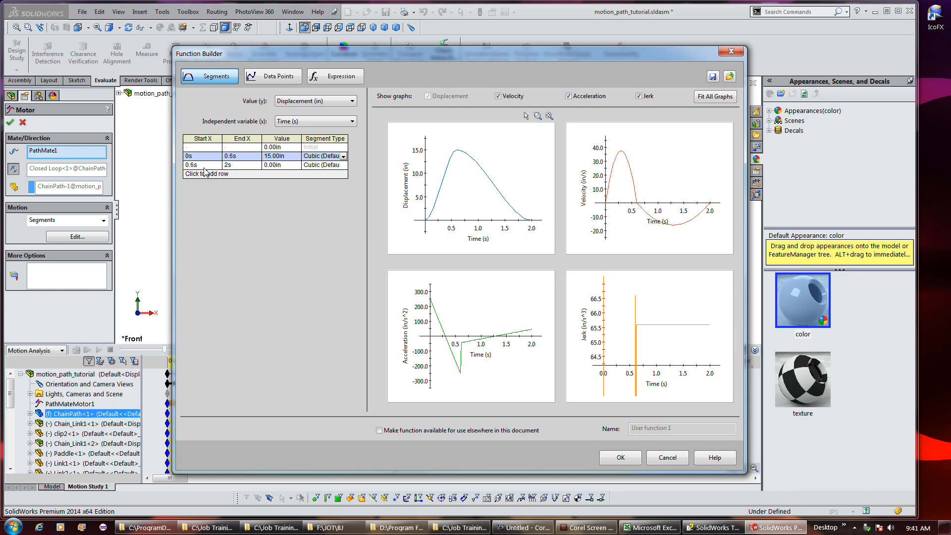
Set the second segment to end at 1 s with a displacement value of 35.90 in
{"action": "left_click", "coordinate": [237, 167]}
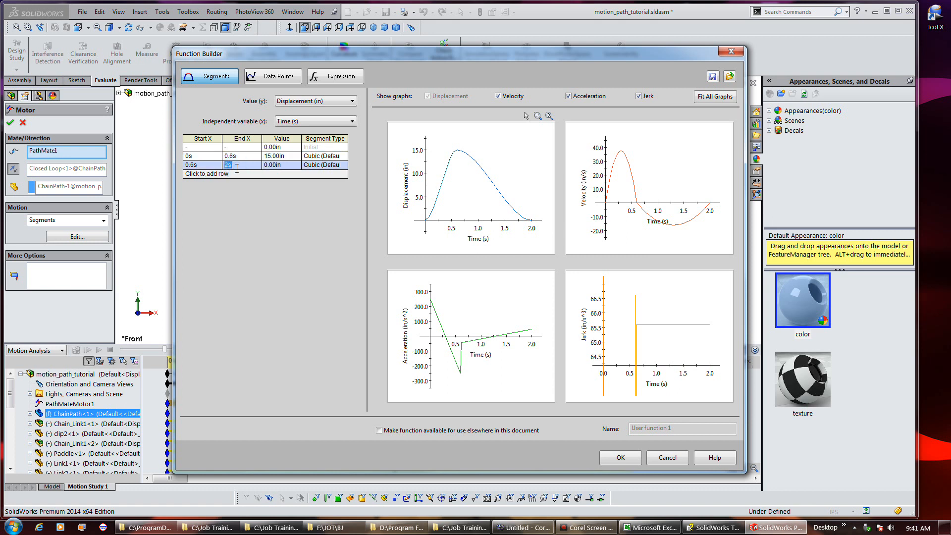
{"action": "type", "text": "1"}
{"action": "left_click", "coordinate": [282, 166]}
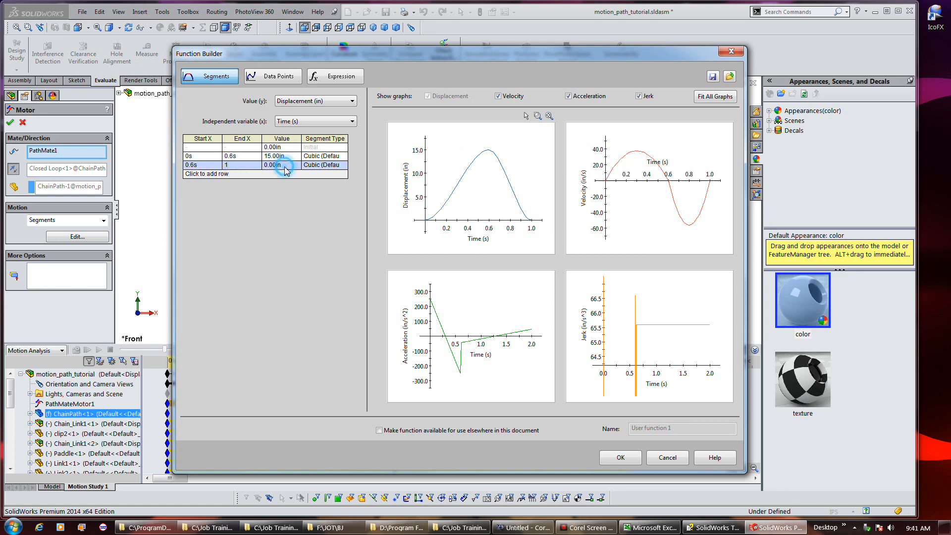
{"action": "type", "text": "35.9"}
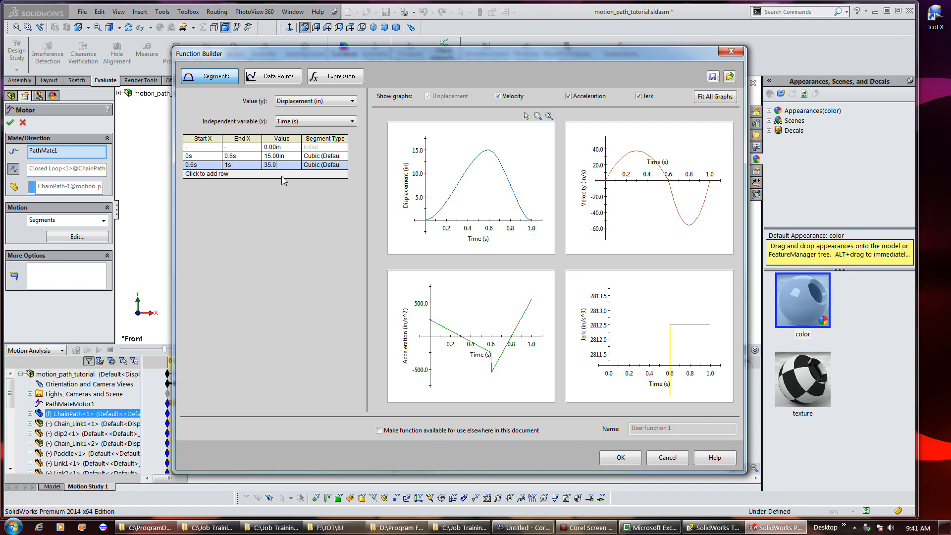
Inspect the displacement, velocity, acceleration and jerk graphs, then accept the segment function and the motor definition
{"action": "left_click", "coordinate": [248, 165]}
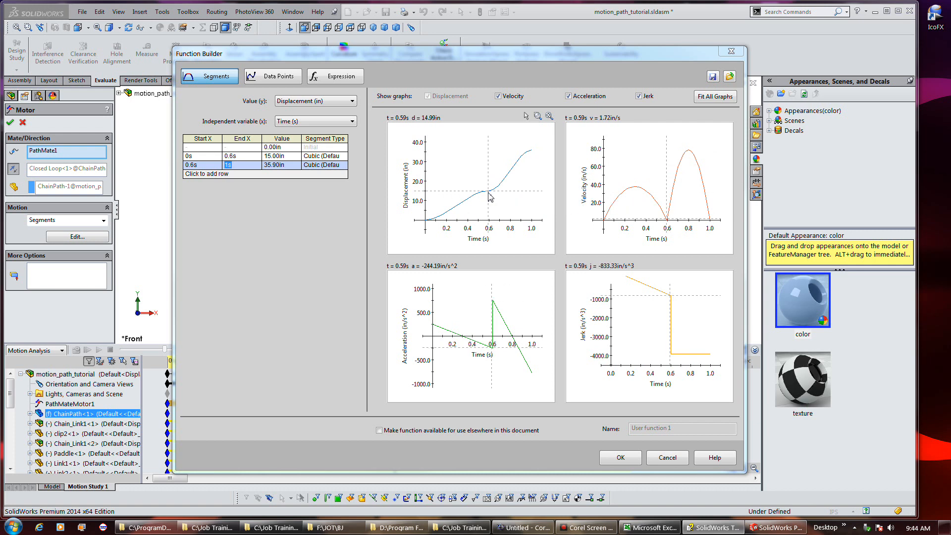
{"action": "mouse_move", "coordinate": [483, 212]}
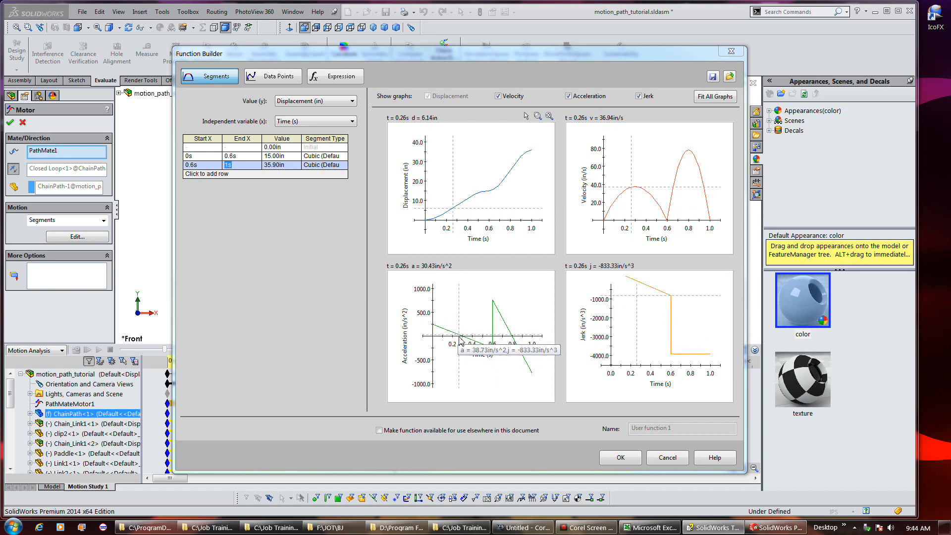
{"action": "mouse_move", "coordinate": [444, 333]}
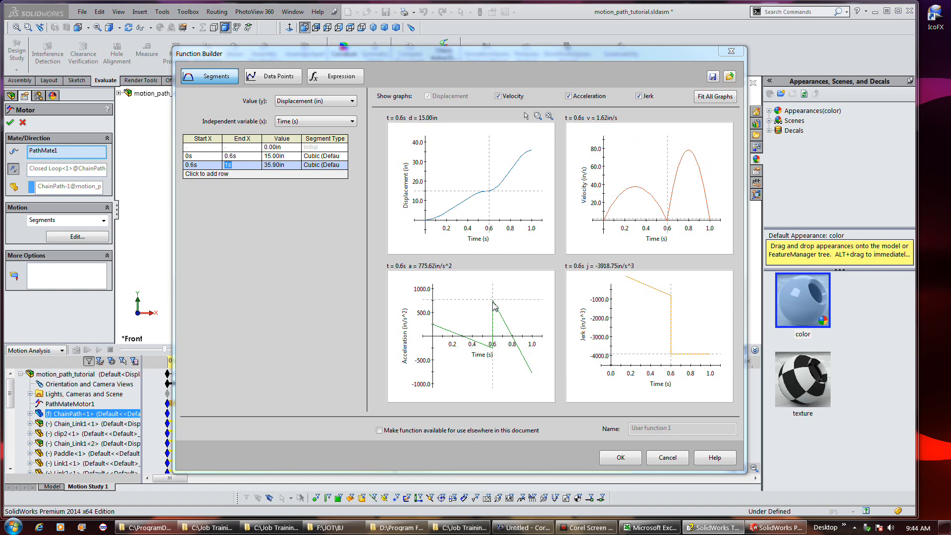
{"action": "mouse_move", "coordinate": [502, 321]}
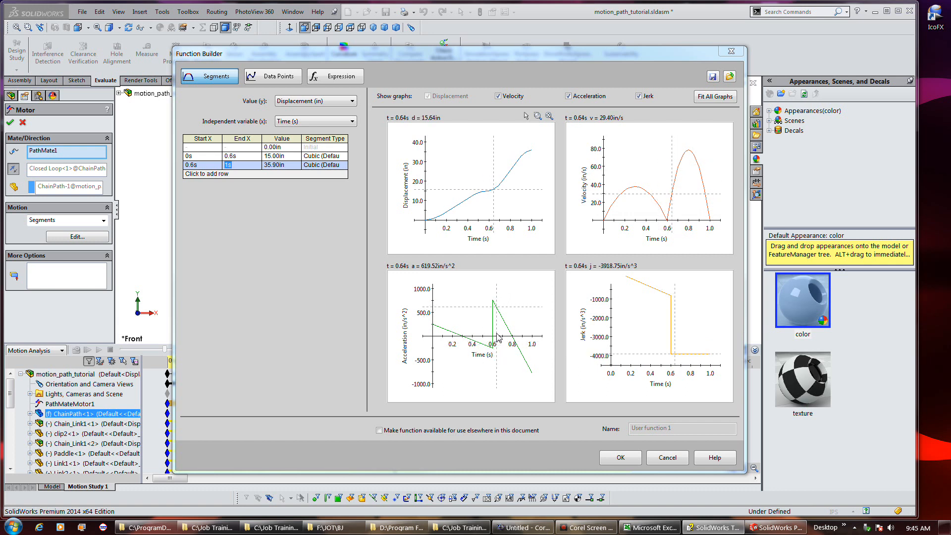
{"action": "left_click", "coordinate": [619, 457]}
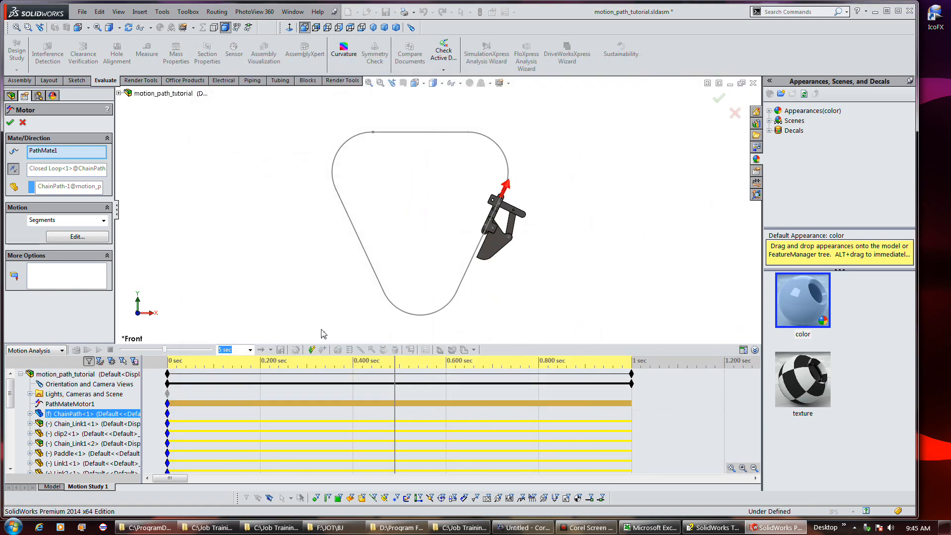
{"action": "left_click", "coordinate": [10, 122]}
Recalculate the motion study and play the animation from the start
{"action": "left_click", "coordinate": [79, 351]}
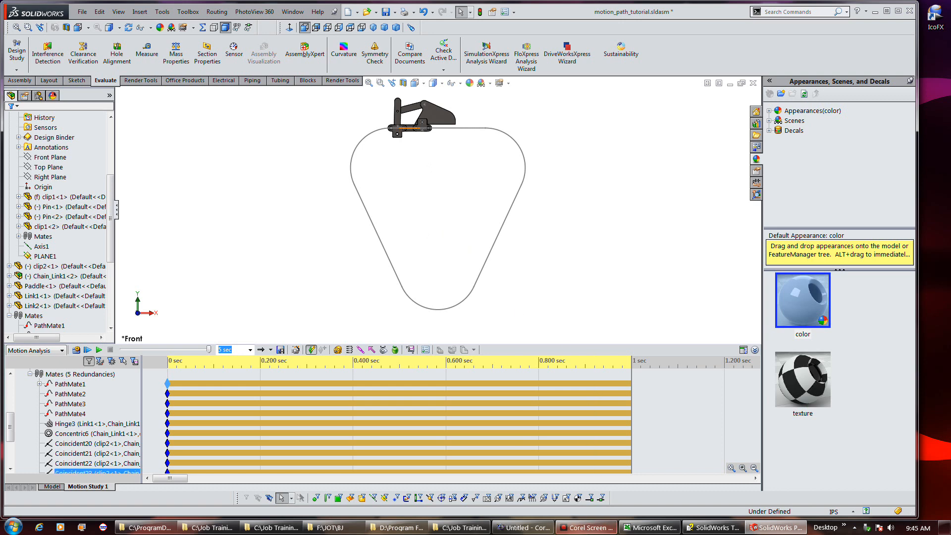
{"action": "mouse_move", "coordinate": [589, 532]}
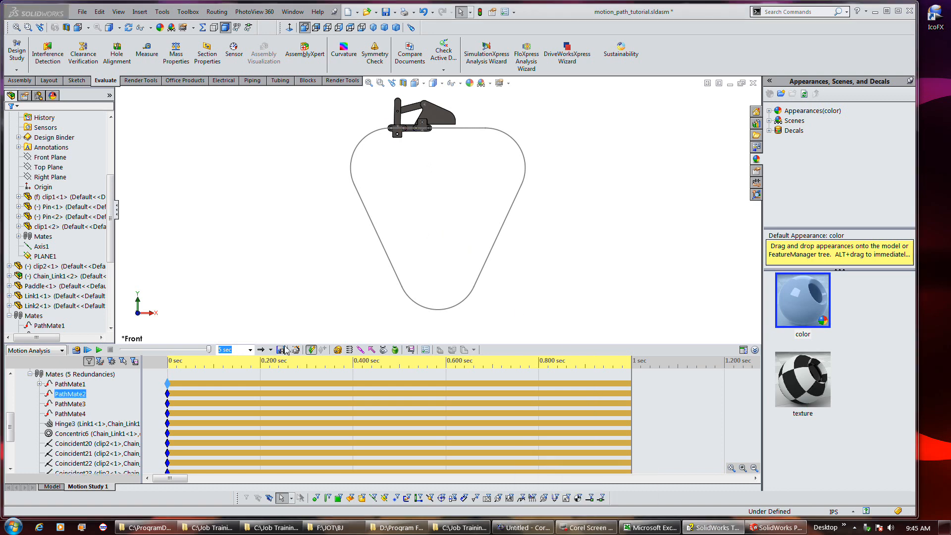
{"action": "left_click", "coordinate": [89, 350]}
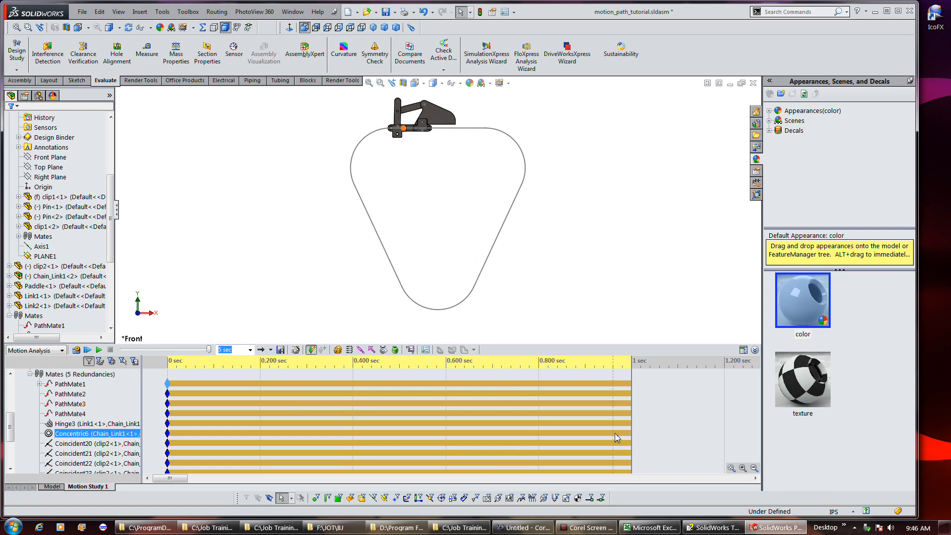
{"action": "mouse_move", "coordinate": [573, 531]}
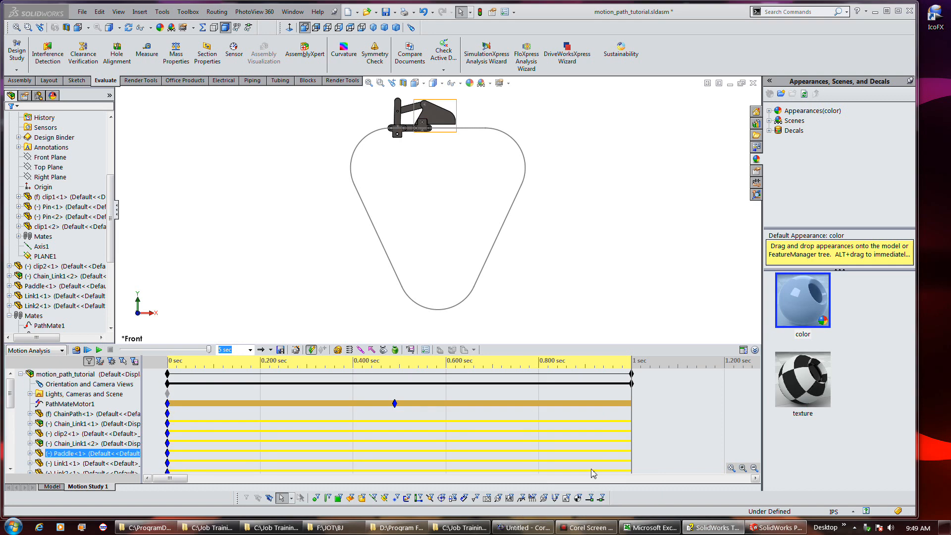
Start a Results plot of Displacement/Velocity/Acceleration, choosing Linear Acceleration and its Tangential Component
{"action": "left_click", "coordinate": [71, 375]}
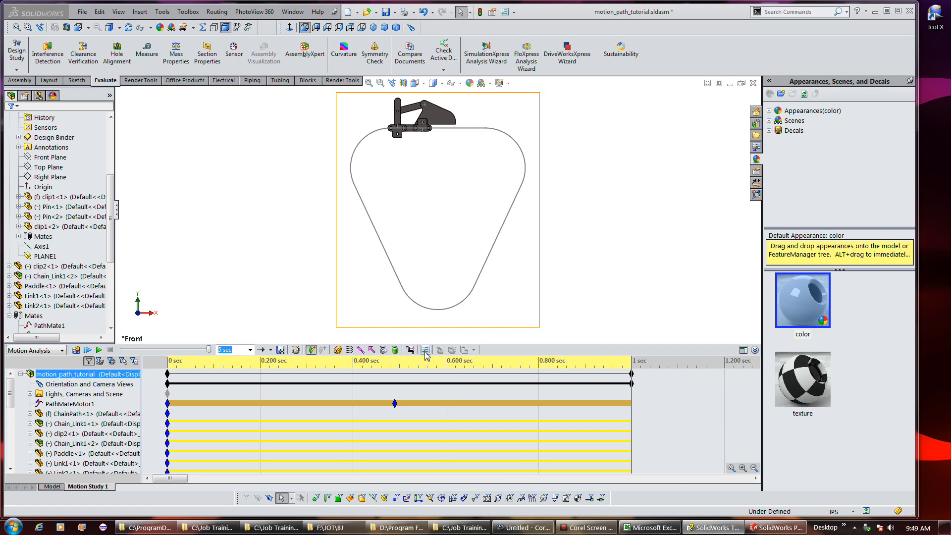
{"action": "left_click", "coordinate": [425, 349]}
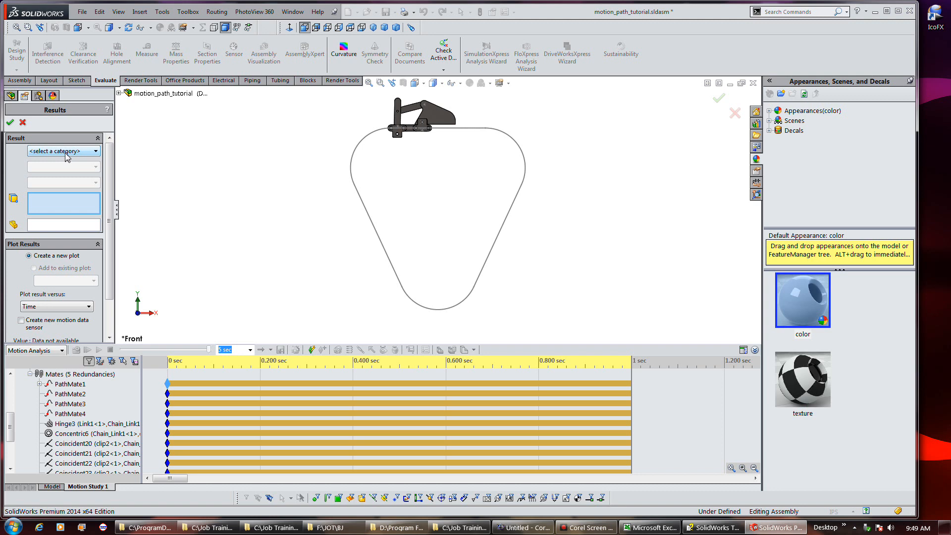
{"action": "left_click", "coordinate": [67, 152]}
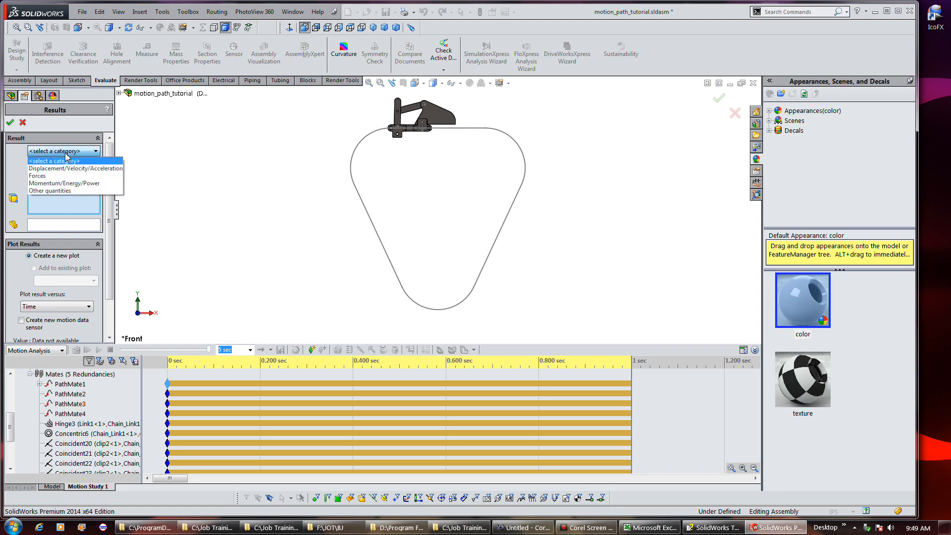
{"action": "left_click", "coordinate": [72, 168]}
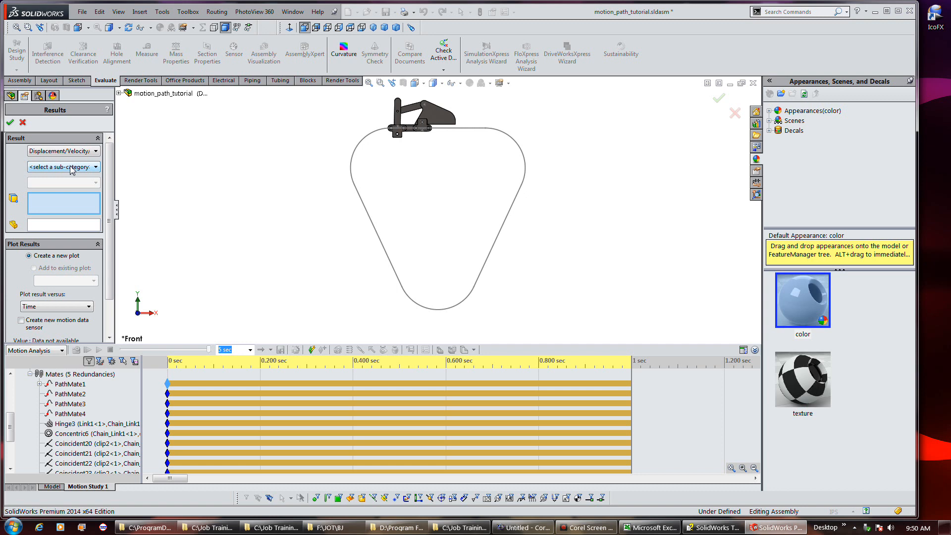
{"action": "left_click", "coordinate": [72, 169]}
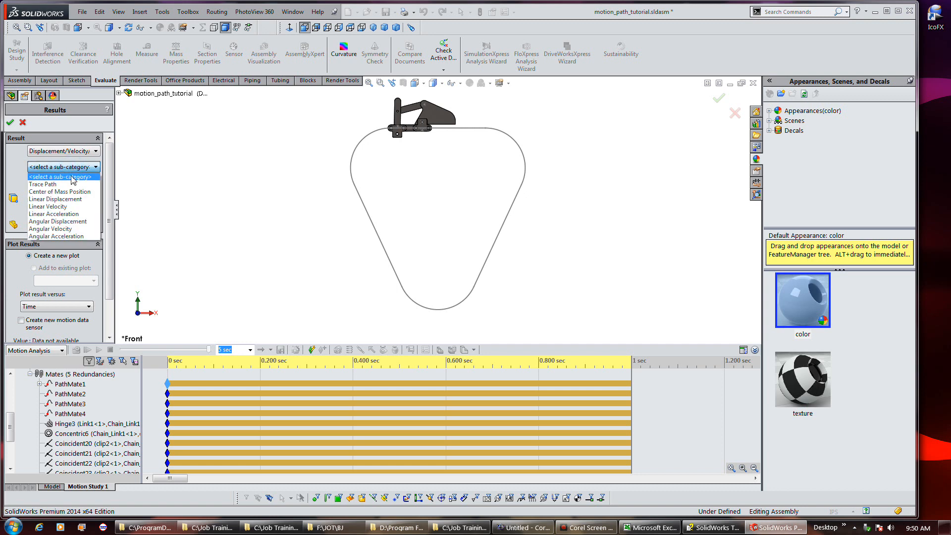
{"action": "left_click", "coordinate": [69, 214]}
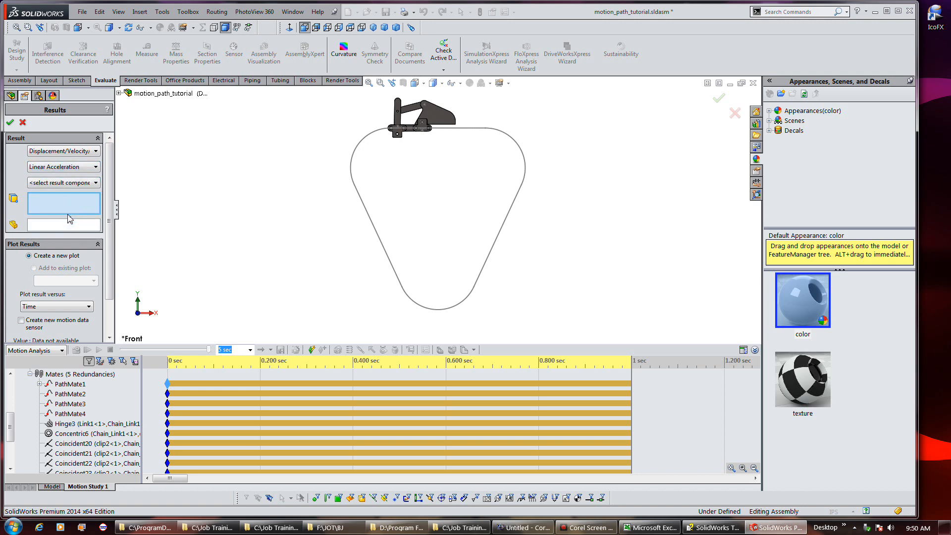
{"action": "left_click", "coordinate": [74, 183]}
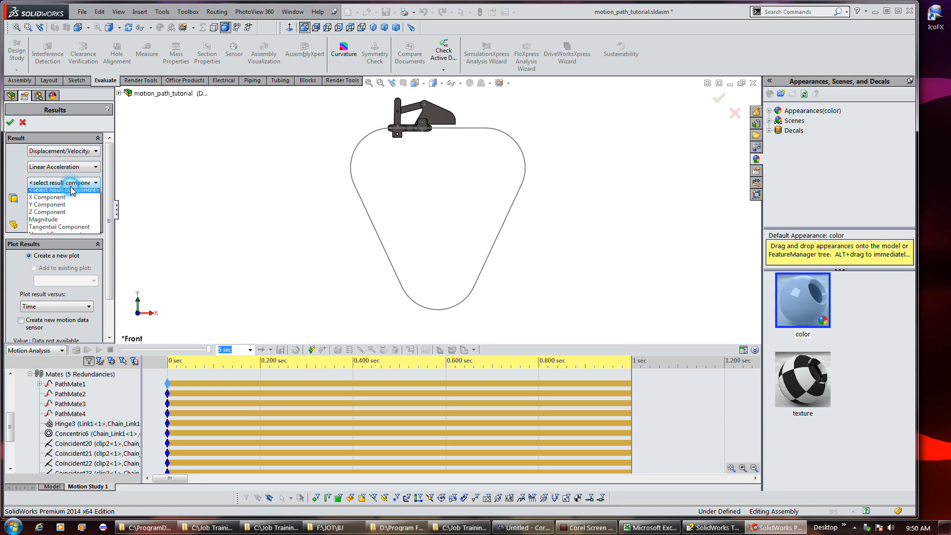
{"action": "left_click", "coordinate": [79, 229]}
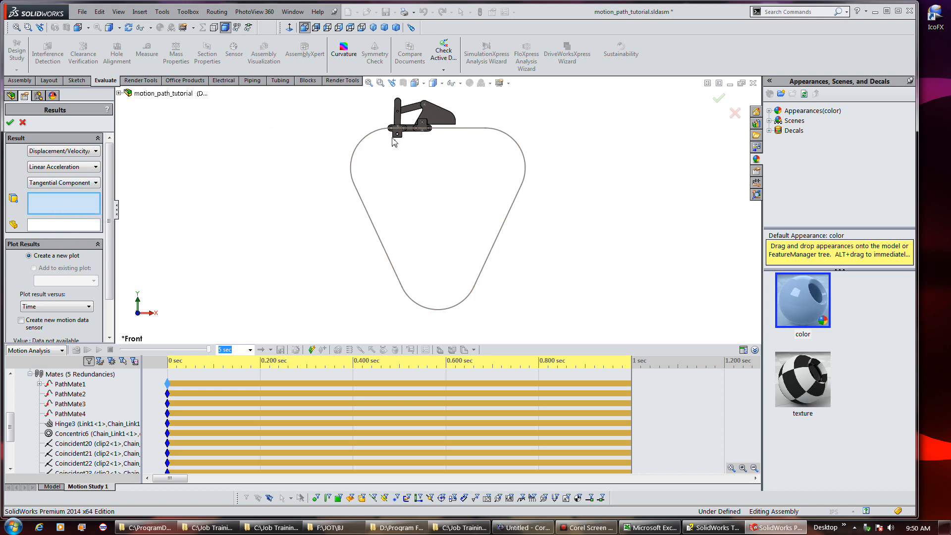
Select a face of the chain link on the path and create the tangential acceleration plot
{"action": "scroll", "coordinate": [398, 135], "scroll_direction": "down", "scroll_amount": 3}
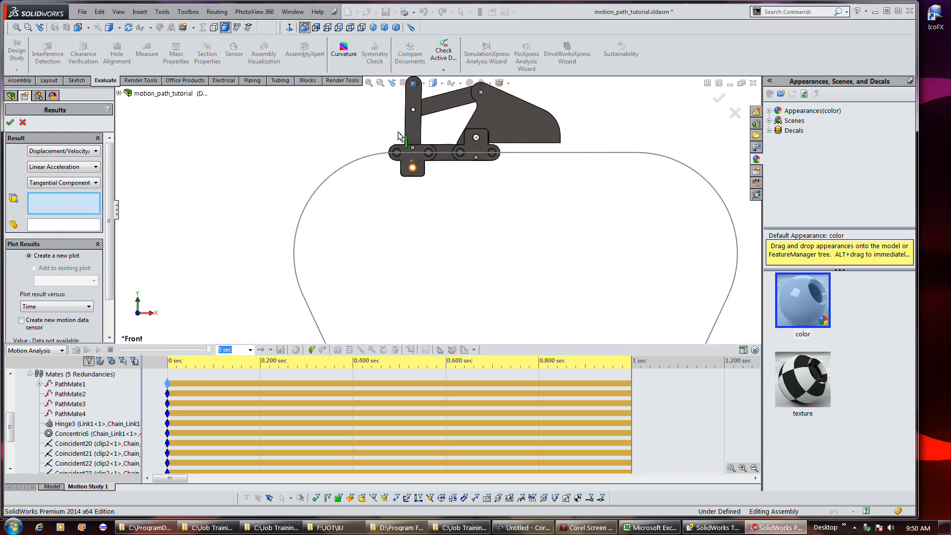
{"action": "left_click", "coordinate": [410, 165]}
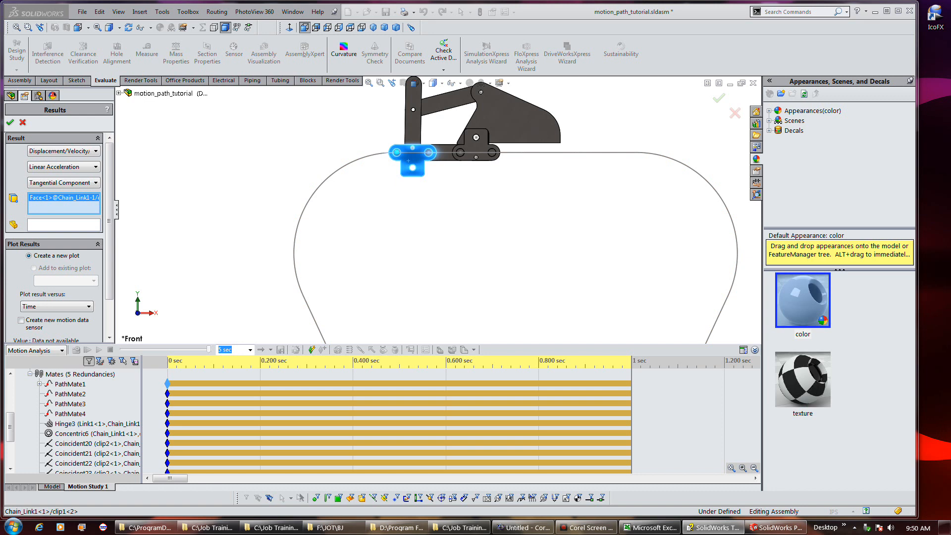
{"action": "left_click", "coordinate": [10, 123]}
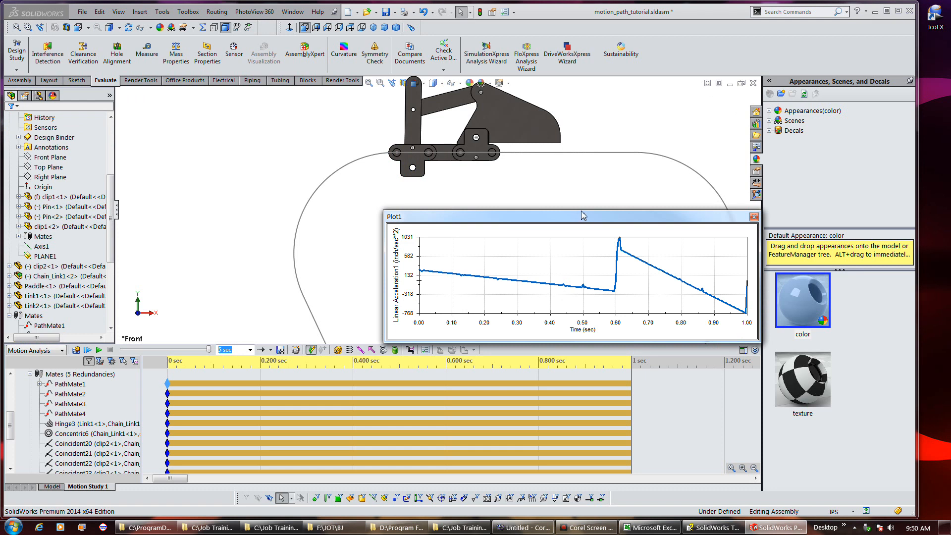
Reposition the acceleration plot window to examine the curve
{"action": "left_click_drag", "start_coordinate": [579, 210], "coordinate": [576, 145]}
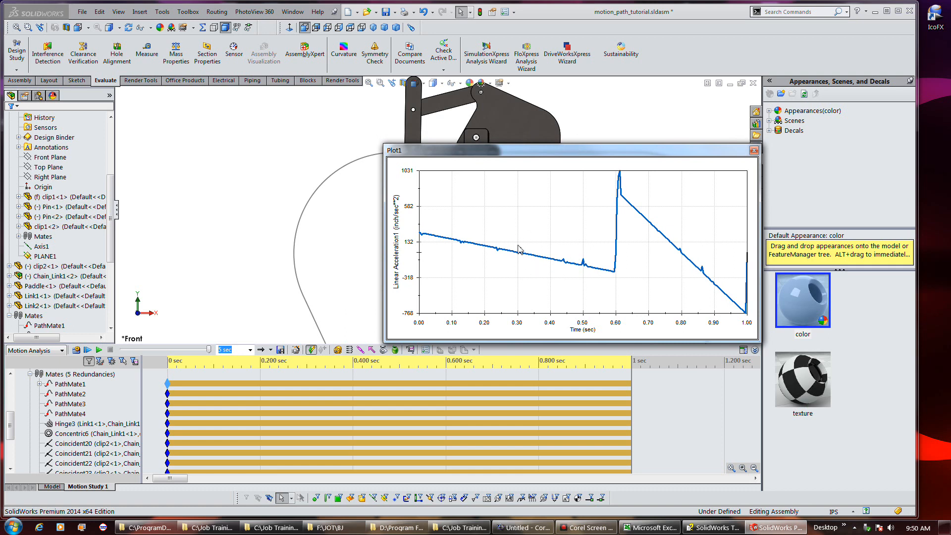
{"action": "left_click", "coordinate": [94, 454]}
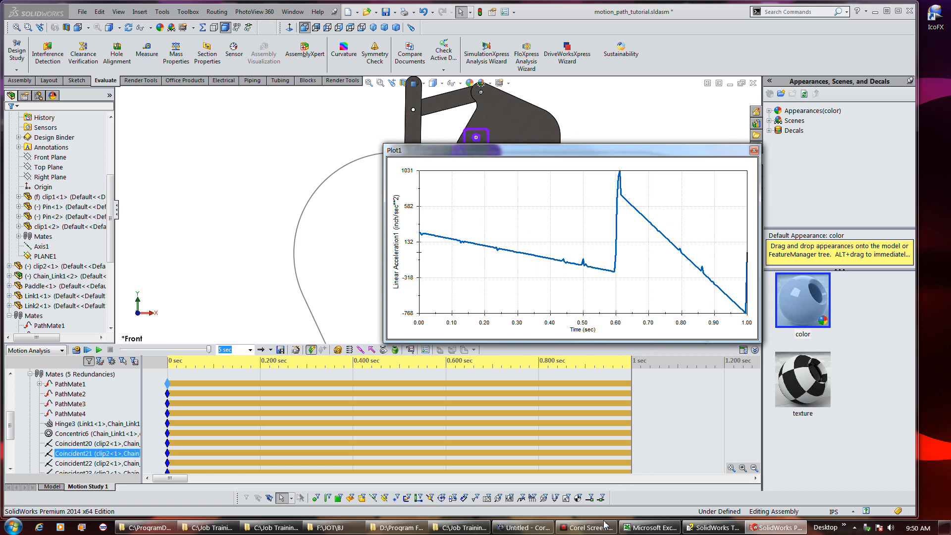
{"action": "mouse_move", "coordinate": [595, 529]}
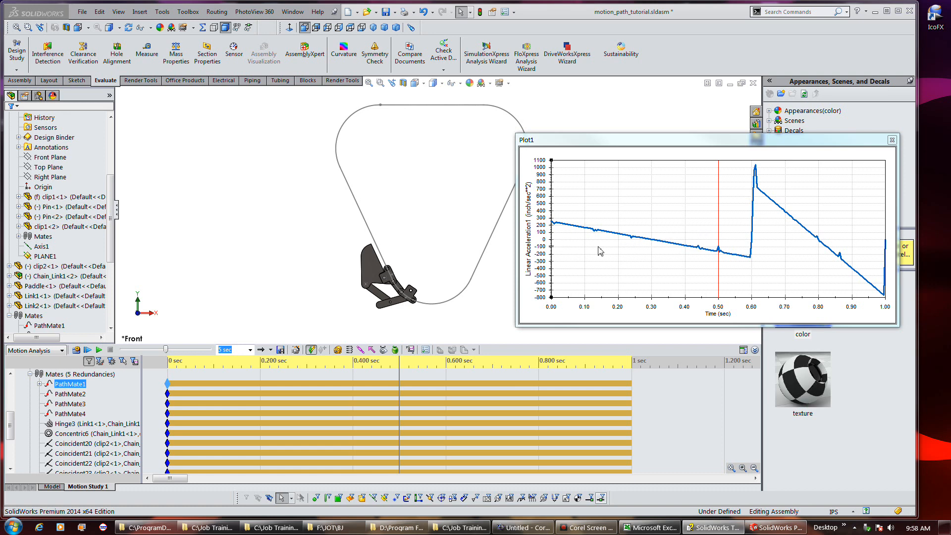
Format the acceleration plot's vertical axis scale, setting the end point to 1200 and the minor units to 5
{"action": "right_click", "coordinate": [547, 262]}
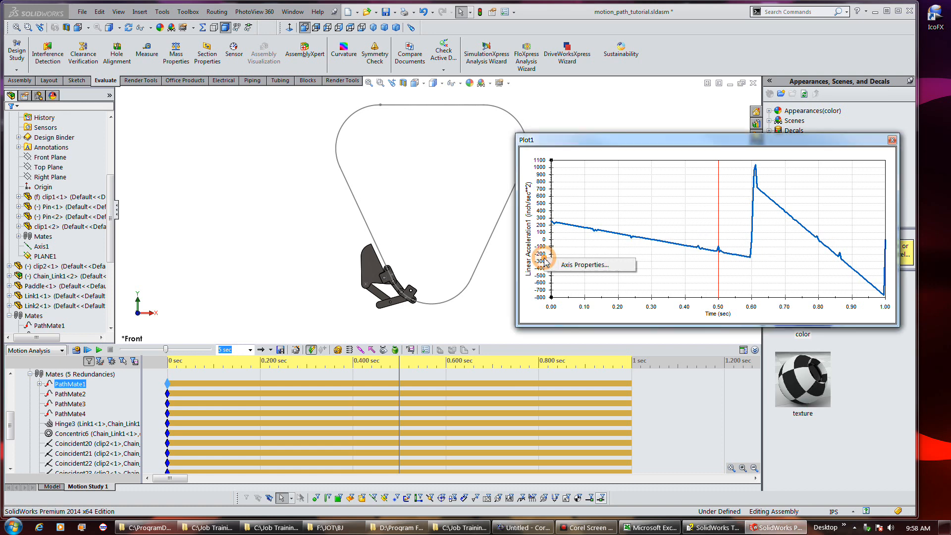
{"action": "left_click", "coordinate": [560, 268]}
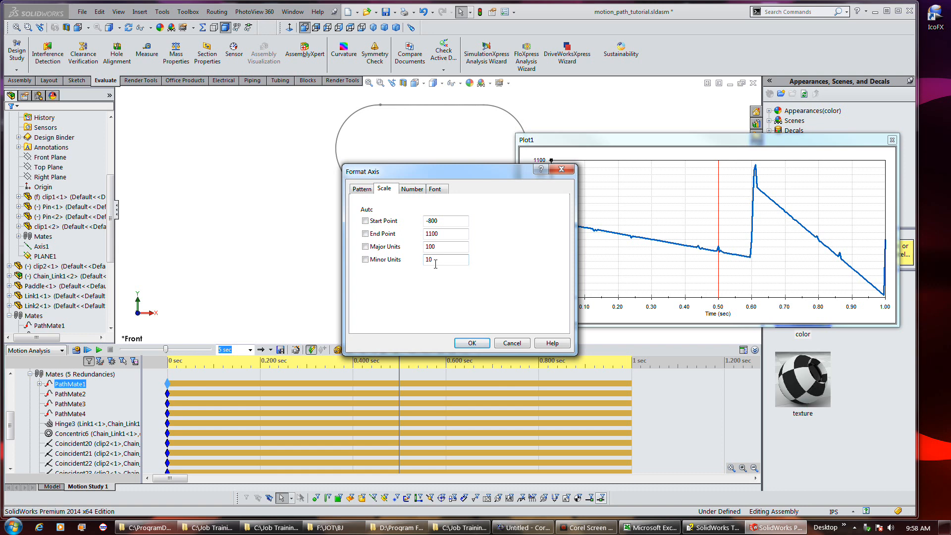
{"action": "double_click", "coordinate": [428, 235]}
{"action": "type", "text": "2"}
{"action": "left_click", "coordinate": [442, 258]}
{"action": "double_click", "coordinate": [447, 251]}
{"action": "type", "text": "5"}
{"action": "left_click", "coordinate": [472, 342]}
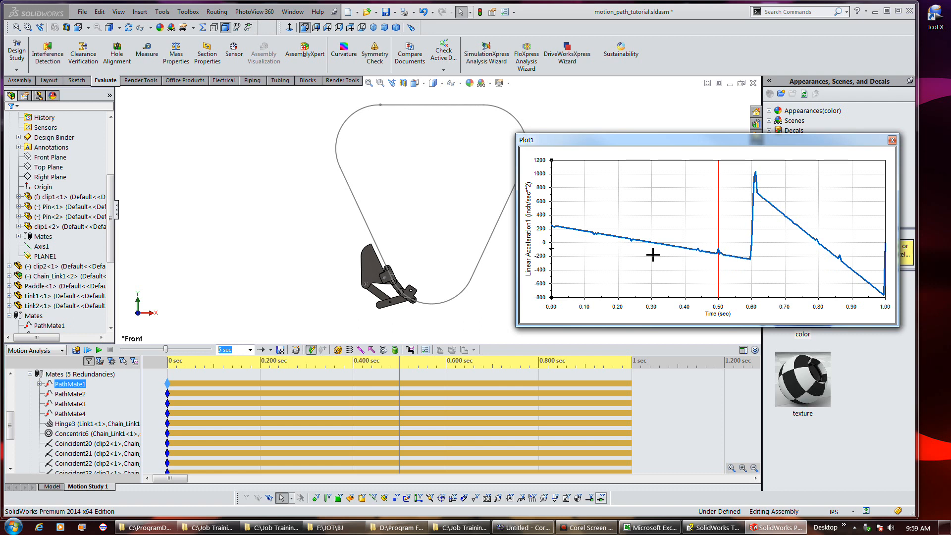
Step along the acceleration curve to examine the mechanism's position at different times
{"action": "mouse_move", "coordinate": [701, 253]}
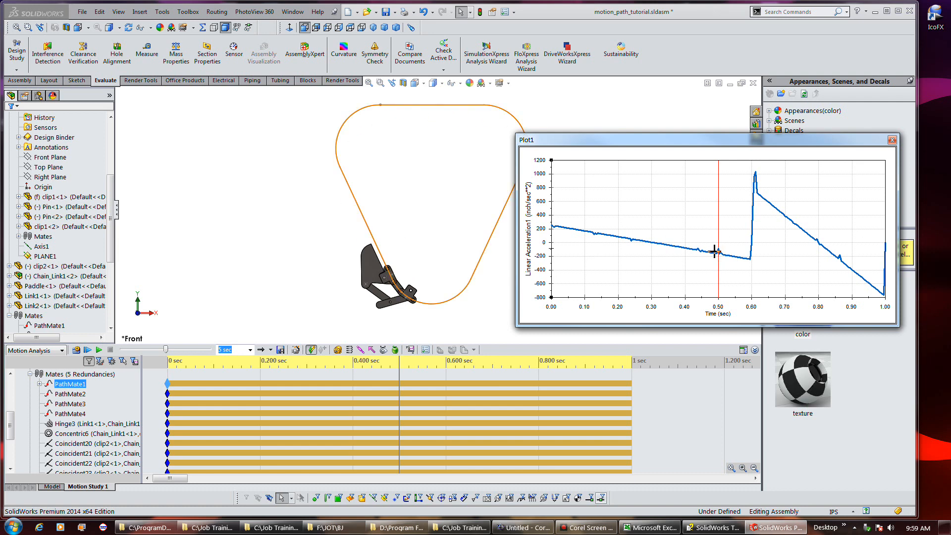
{"action": "left_click", "coordinate": [699, 250]}
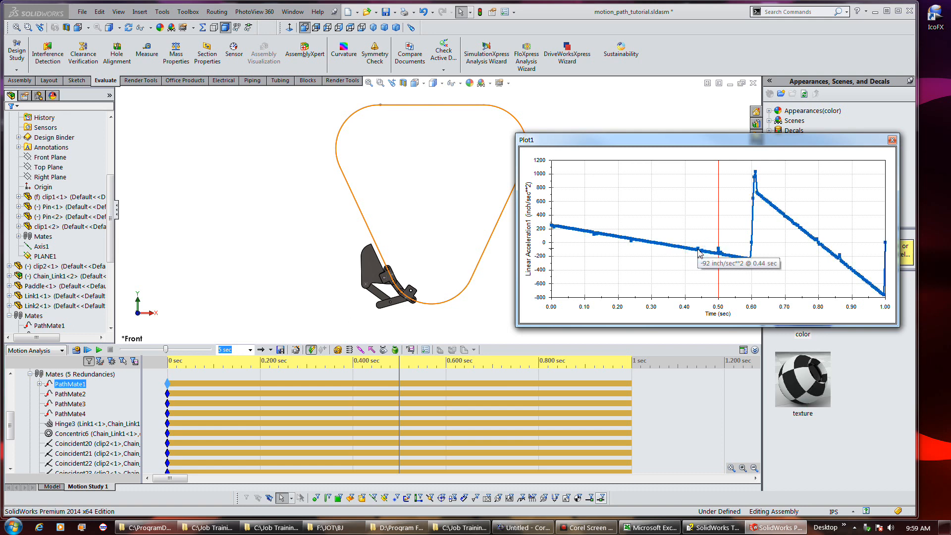
{"action": "left_click", "coordinate": [699, 249]}
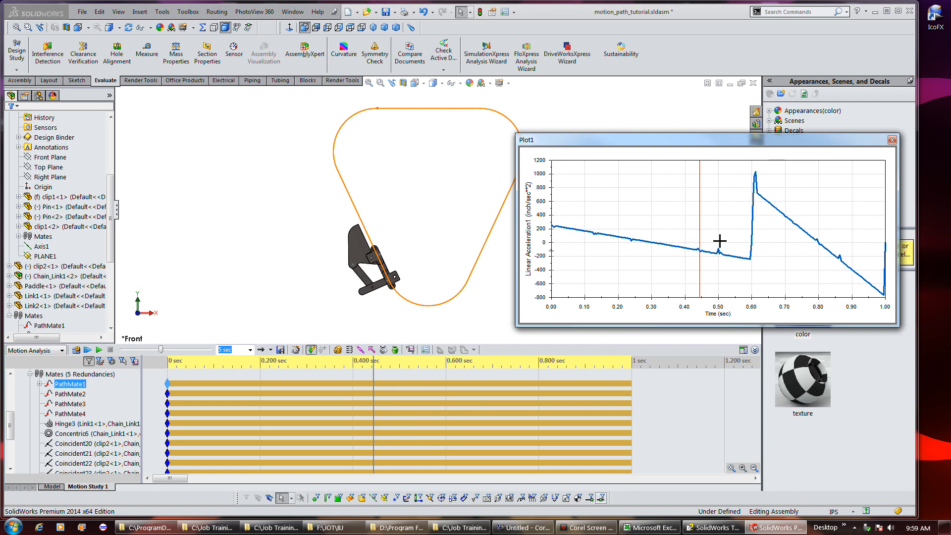
{"action": "left_click", "coordinate": [720, 241]}
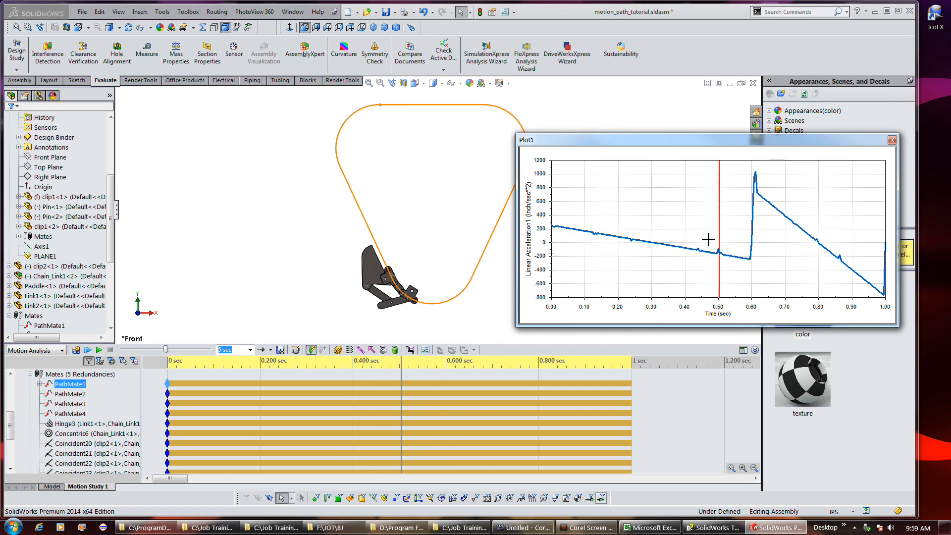
{"action": "left_click", "coordinate": [633, 225]}
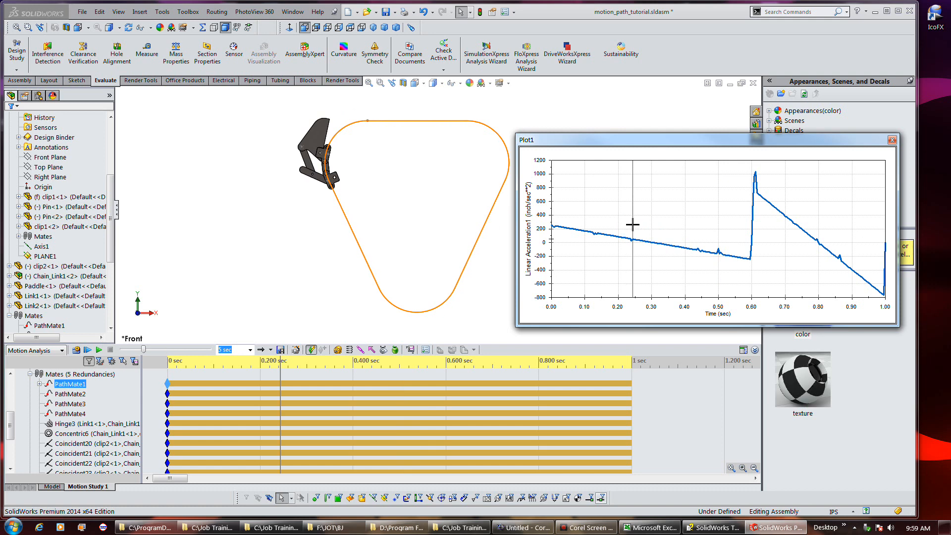
{"action": "left_click", "coordinate": [594, 221]}
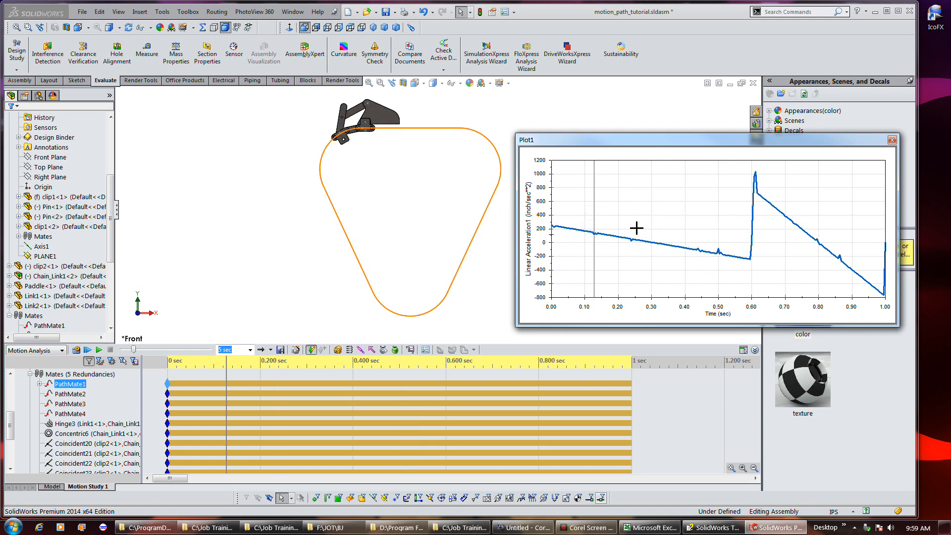
{"action": "left_click", "coordinate": [748, 218]}
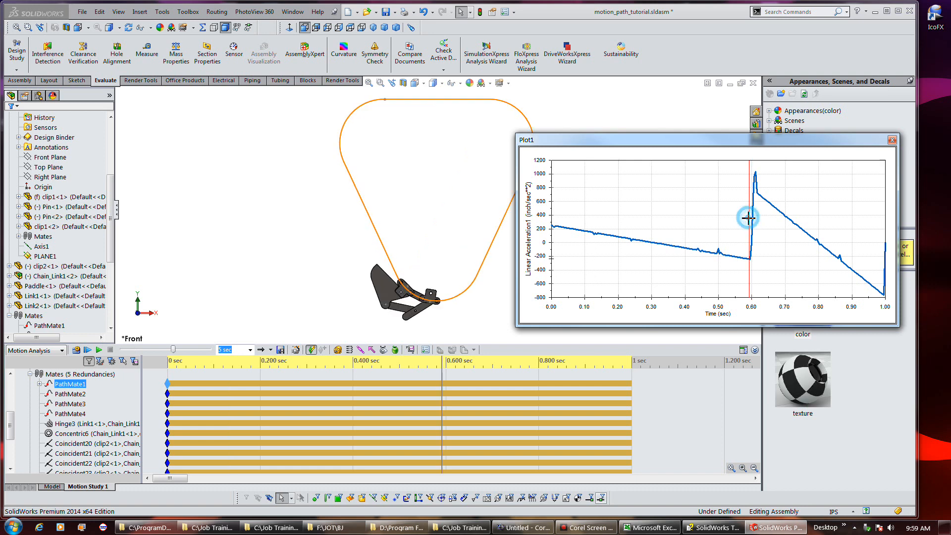
{"action": "left_click", "coordinate": [747, 170]}
{"action": "left_click", "coordinate": [757, 171]}
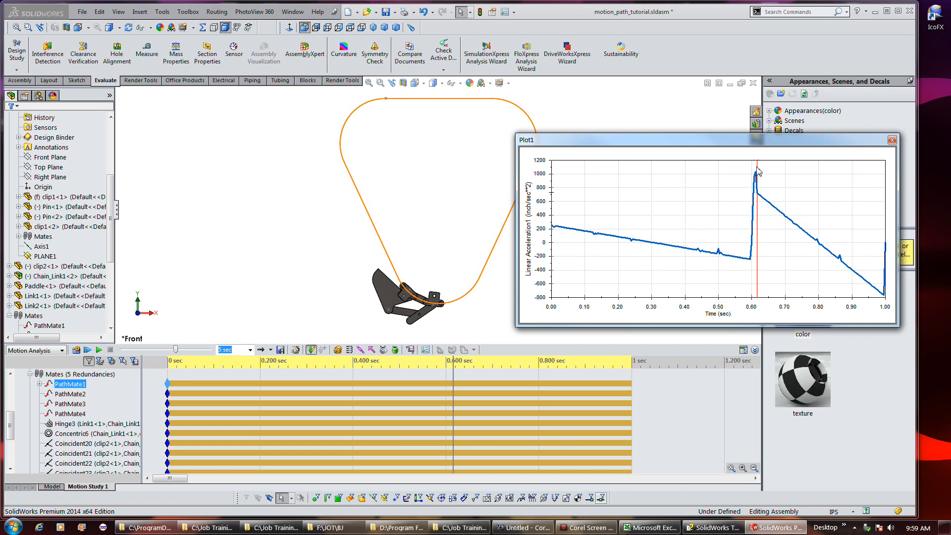
{"action": "left_click", "coordinate": [760, 169]}
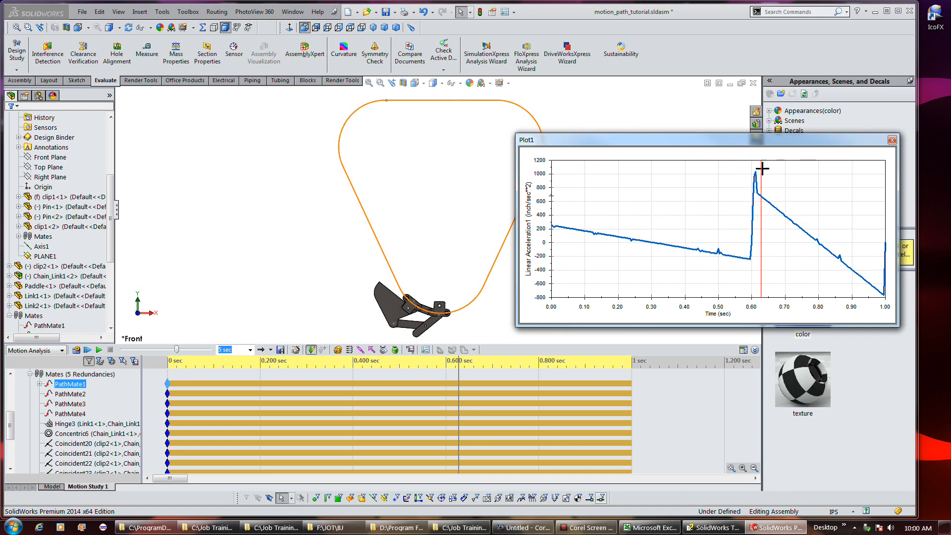
{"action": "left_click", "coordinate": [773, 178]}
{"action": "left_click", "coordinate": [783, 177]}
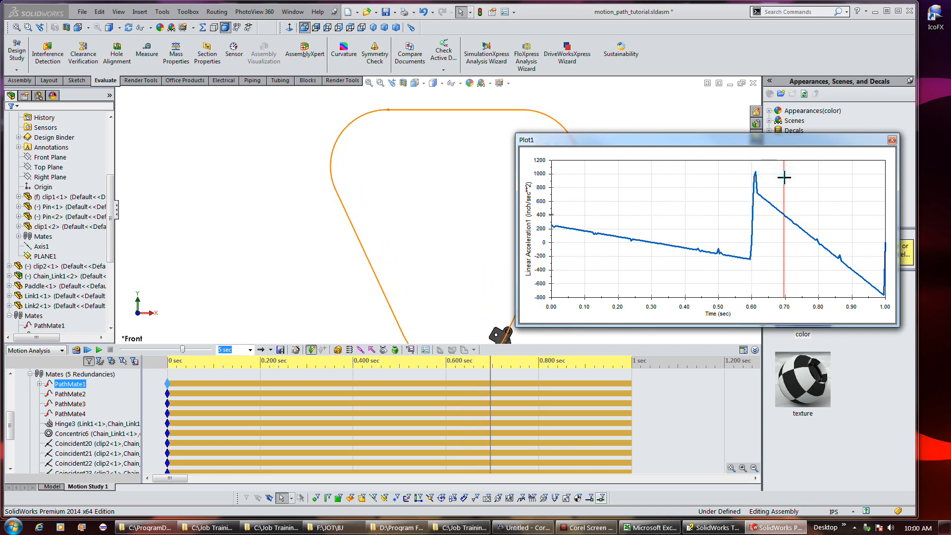
{"action": "left_click", "coordinate": [792, 180]}
{"action": "left_click", "coordinate": [818, 200]}
{"action": "left_click", "coordinate": [841, 217]}
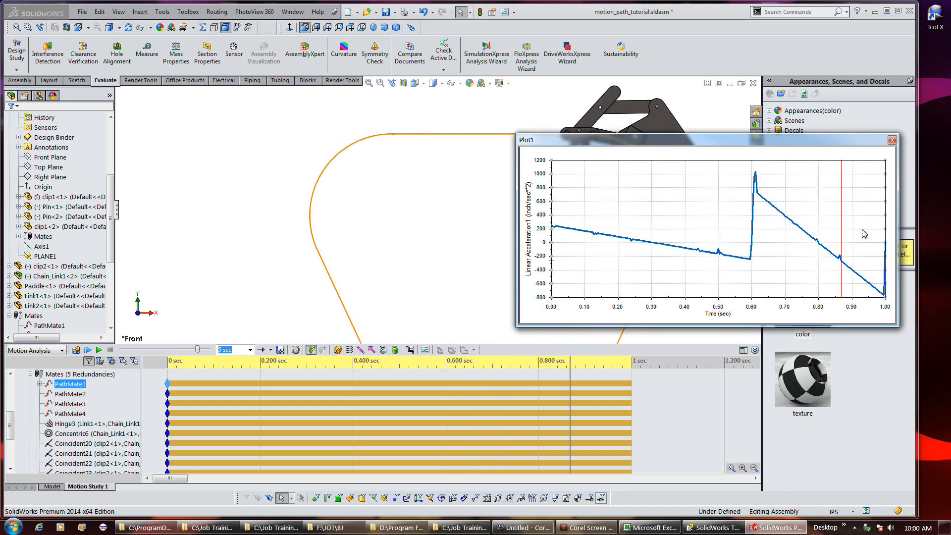
{"action": "left_click", "coordinate": [866, 244]}
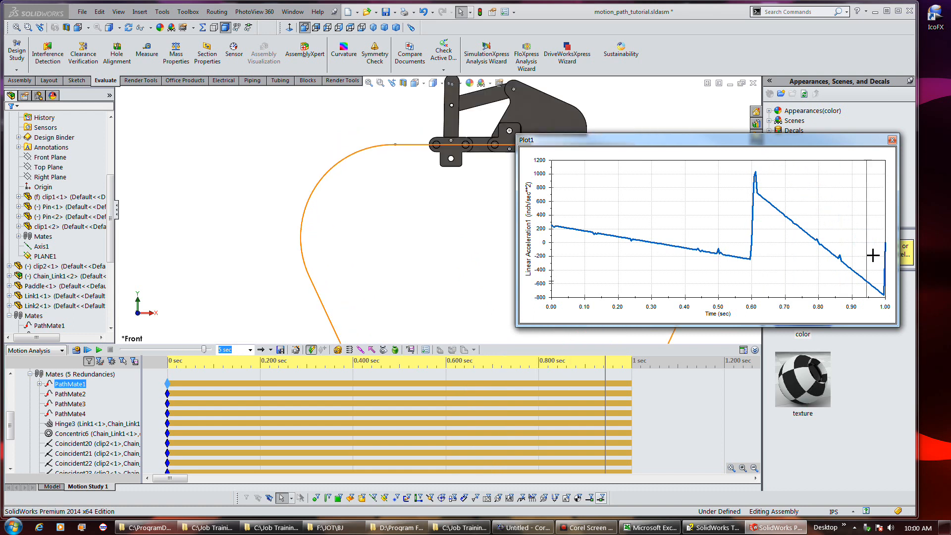
{"action": "left_click", "coordinate": [872, 252]}
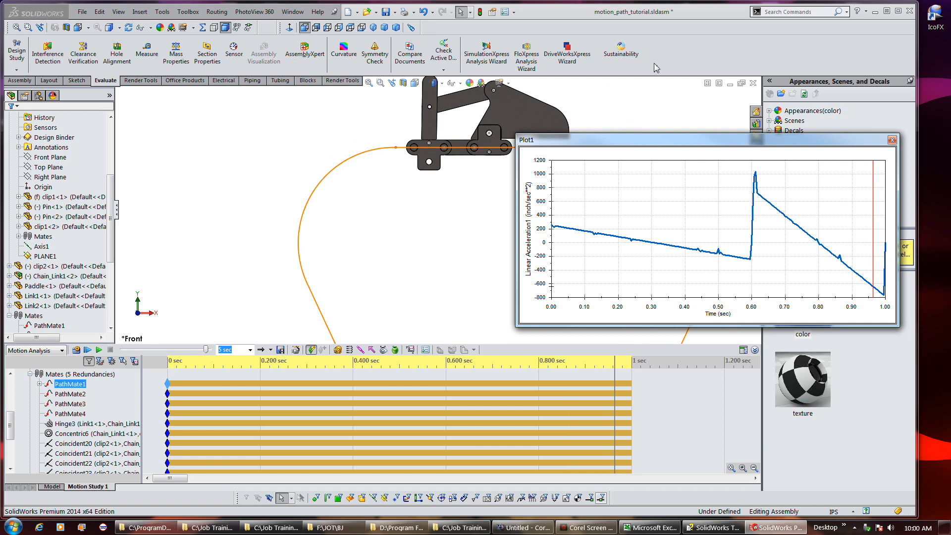
Rewind the motion study to the start and replay the animation
{"action": "left_click", "coordinate": [88, 350]}
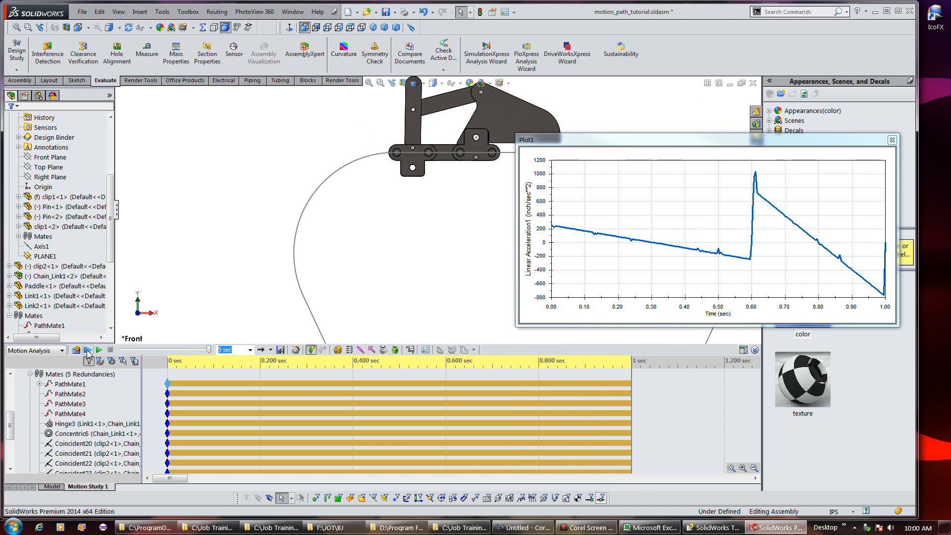
{"action": "left_click", "coordinate": [185, 376]}
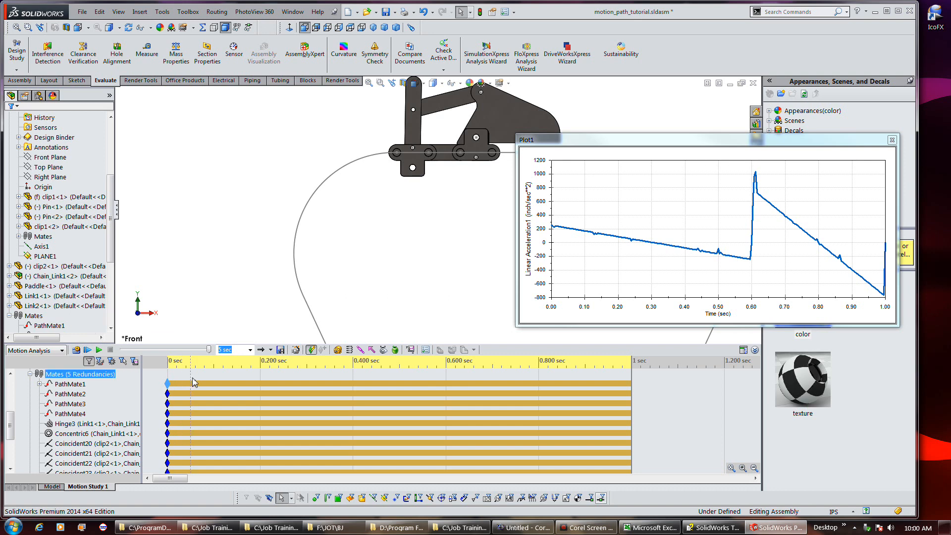
{"action": "left_click", "coordinate": [167, 373]}
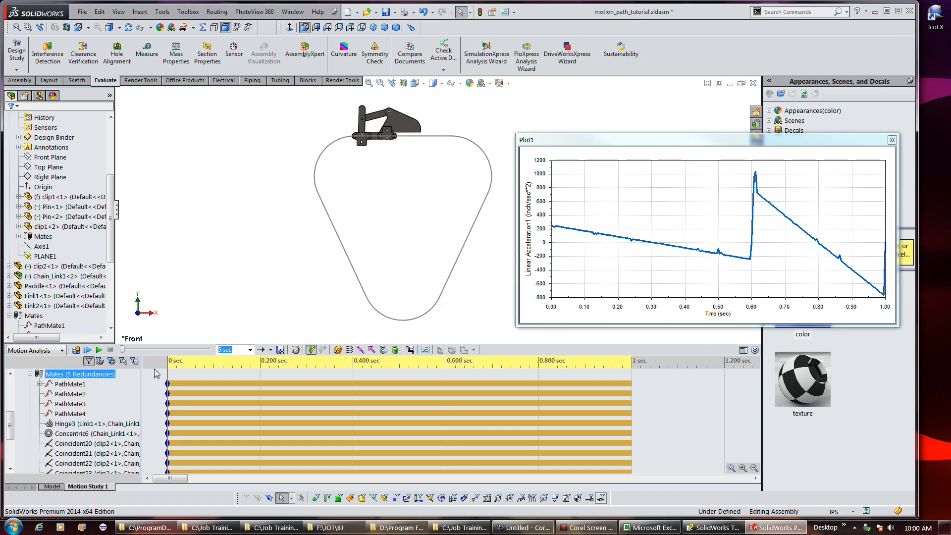
{"action": "left_click", "coordinate": [74, 351]}
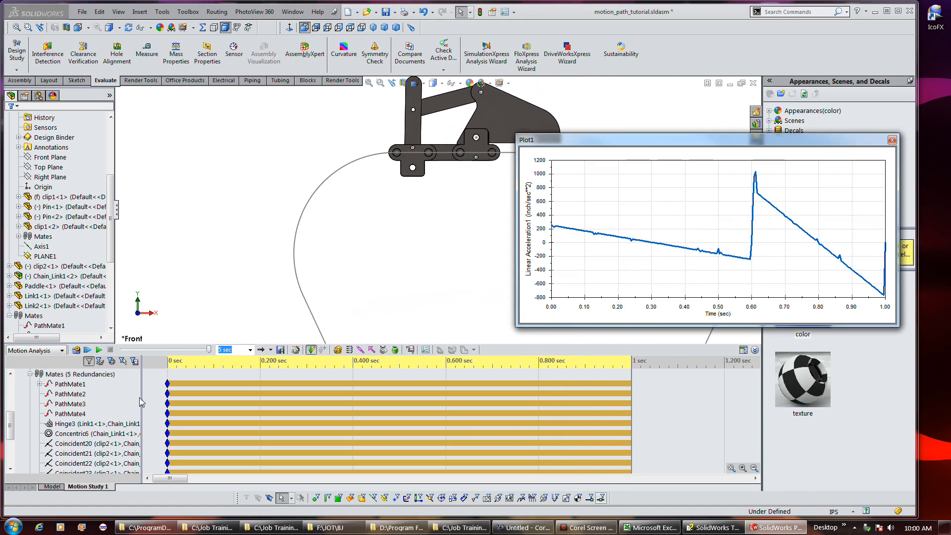
Disable view key creation for Orientation and Camera Views and recalculate the motion study
{"action": "left_click", "coordinate": [170, 379]}
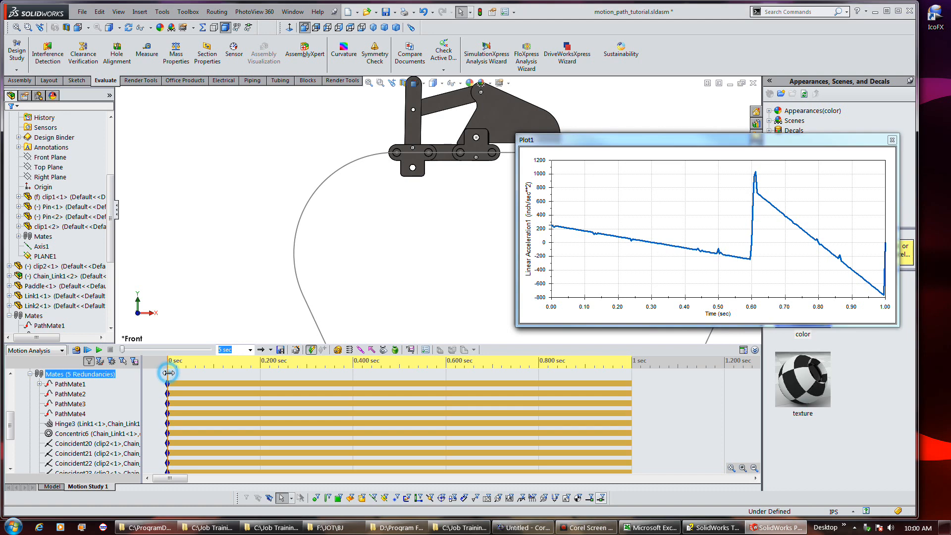
{"action": "scroll", "coordinate": [52, 386], "scroll_direction": "up", "scroll_amount": 5}
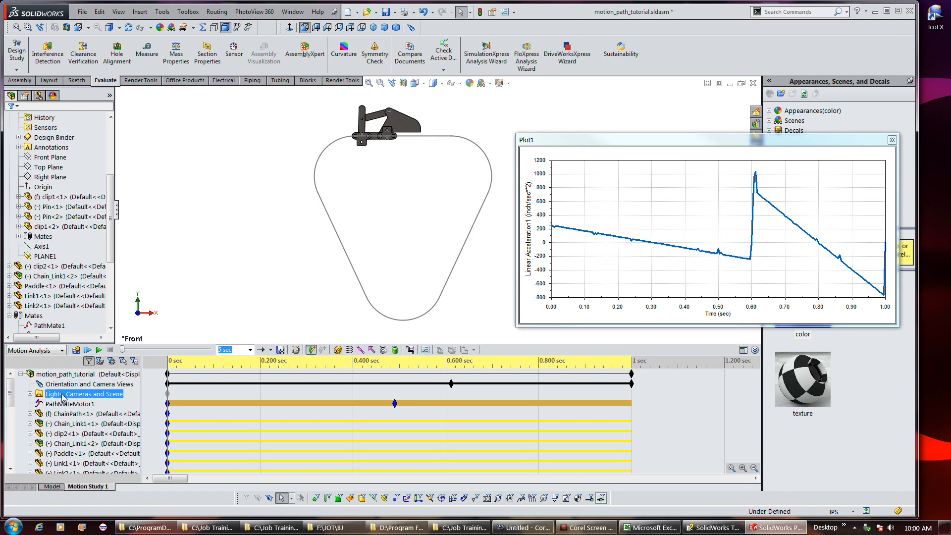
{"action": "right_click", "coordinate": [42, 384]}
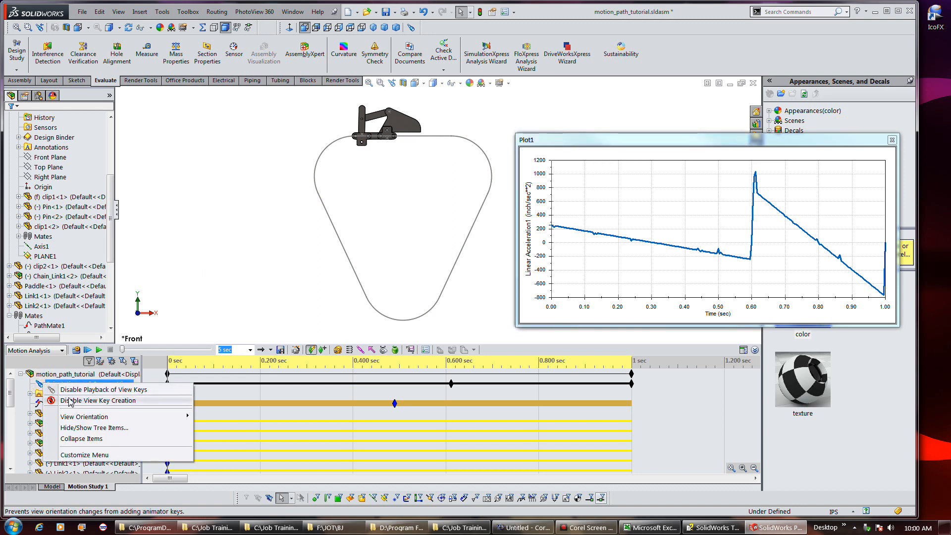
{"action": "left_click", "coordinate": [75, 401]}
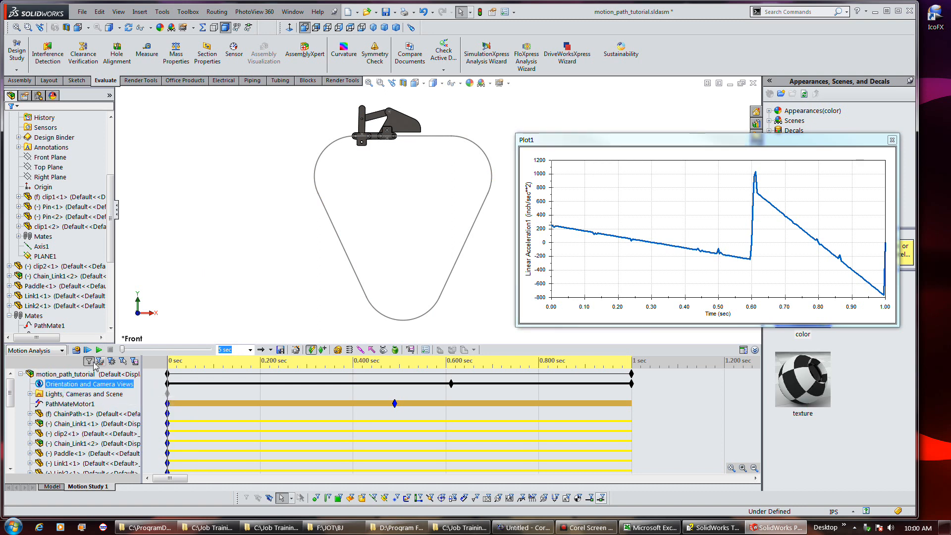
{"action": "left_click", "coordinate": [76, 350]}
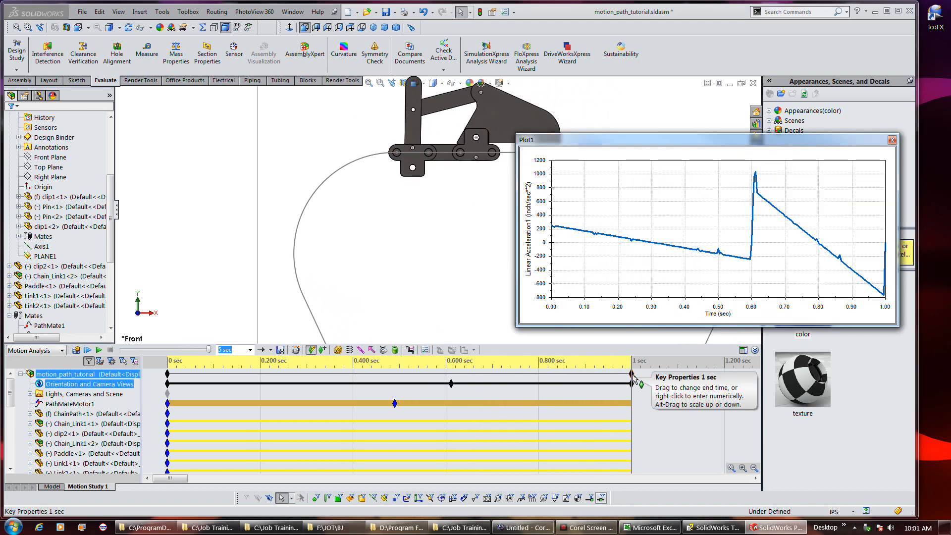
Delete the orientation view keys at about 0.5 sec and 1 sec, then recalculate the study
{"action": "left_click", "coordinate": [632, 384]}
{"action": "right_click", "coordinate": [632, 385]}
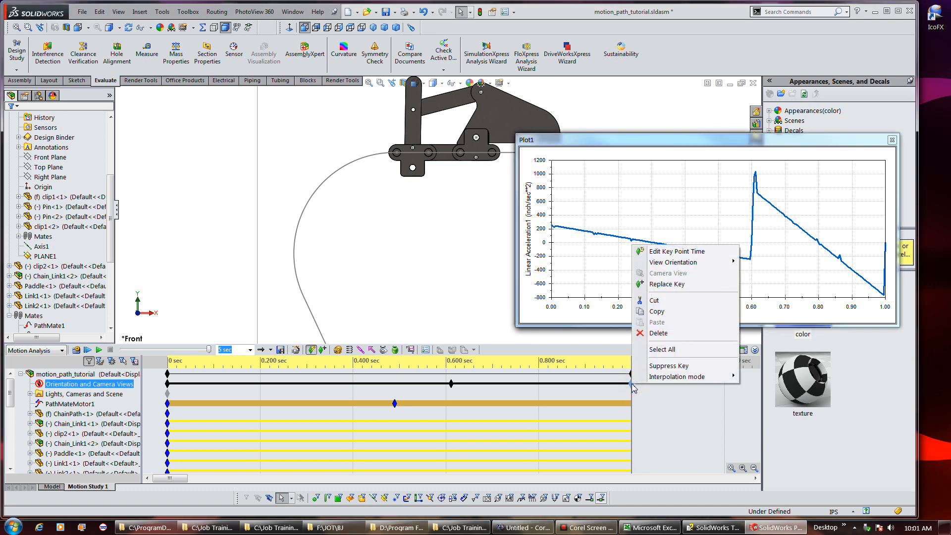
{"action": "left_click", "coordinate": [451, 384]}
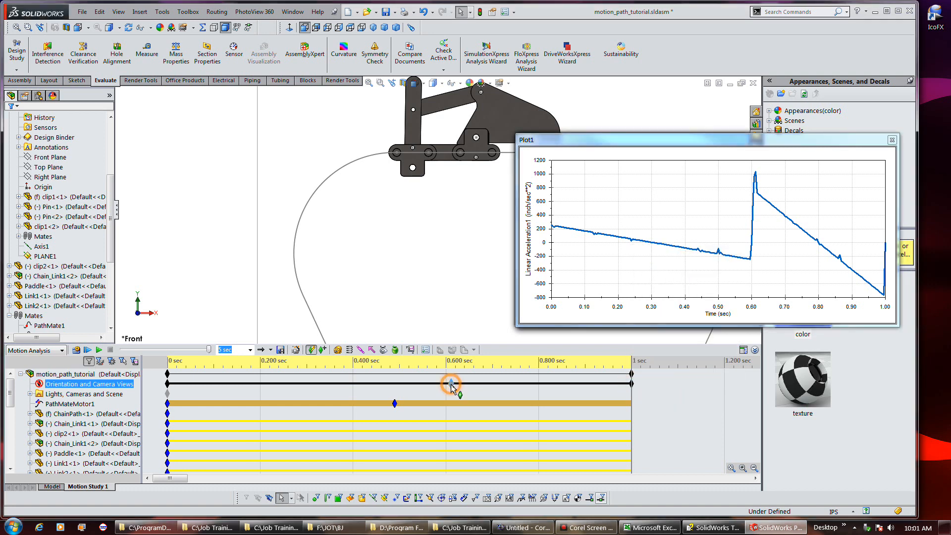
{"action": "right_click", "coordinate": [452, 384]}
{"action": "left_click", "coordinate": [473, 334]}
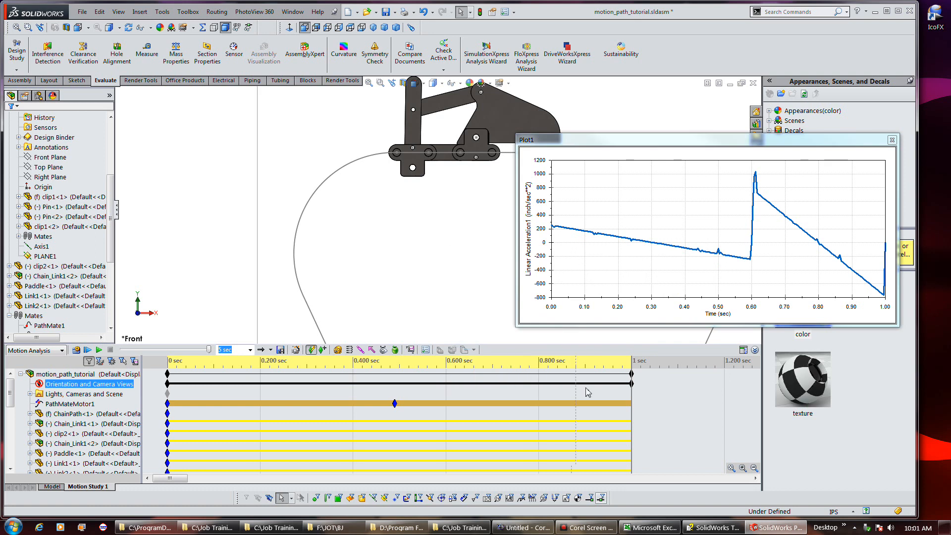
{"action": "left_click", "coordinate": [631, 384]}
{"action": "right_click", "coordinate": [632, 385]}
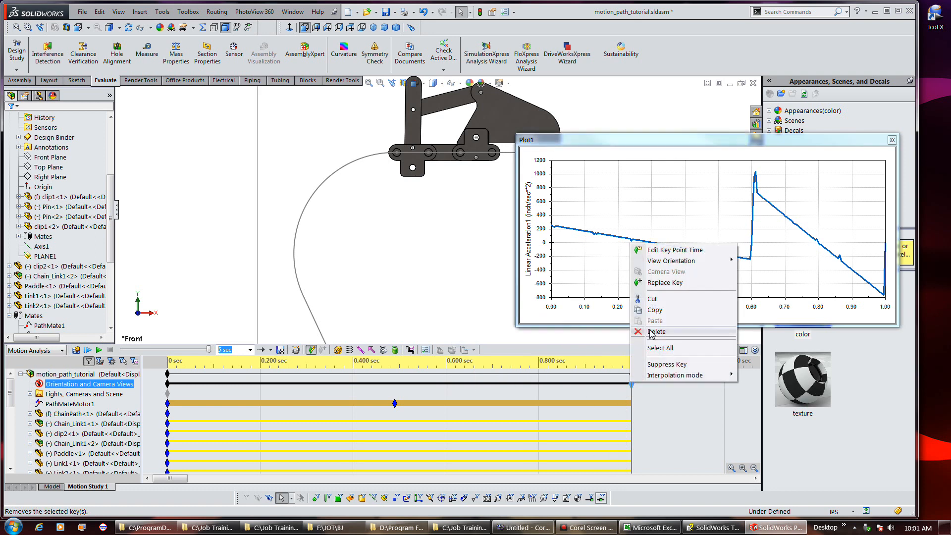
{"action": "left_click", "coordinate": [654, 331]}
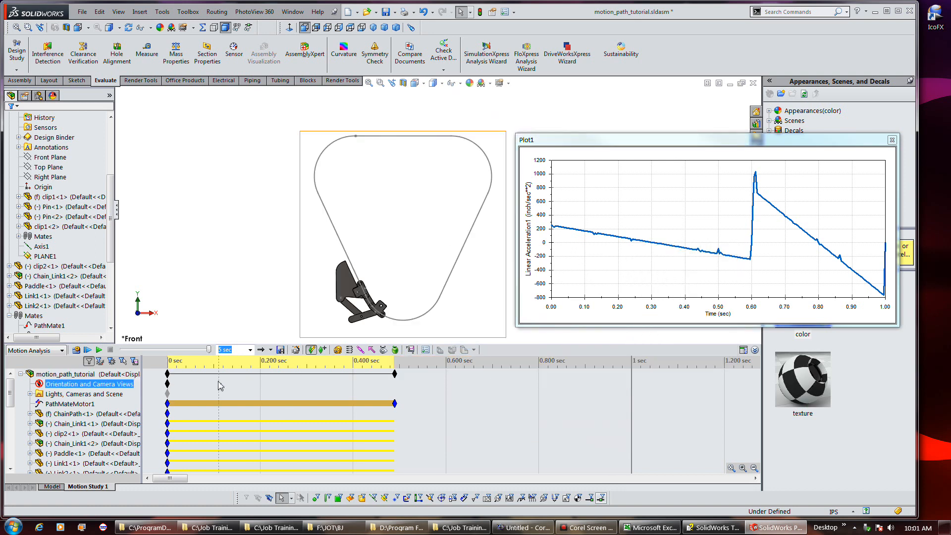
{"action": "left_click", "coordinate": [77, 350]}
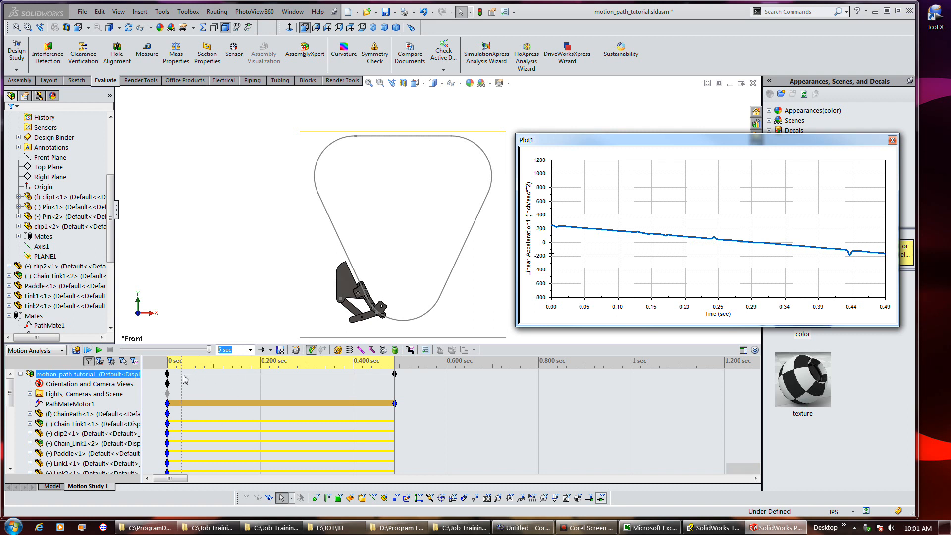
Set the study's end key point time to 1 second and recalculate the motion study
{"action": "right_click", "coordinate": [395, 374]}
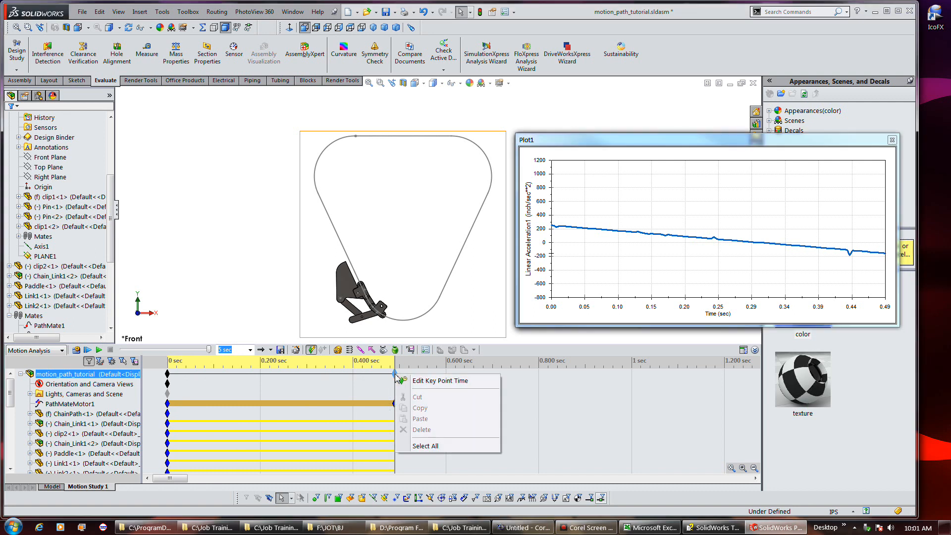
{"action": "left_click", "coordinate": [416, 381]}
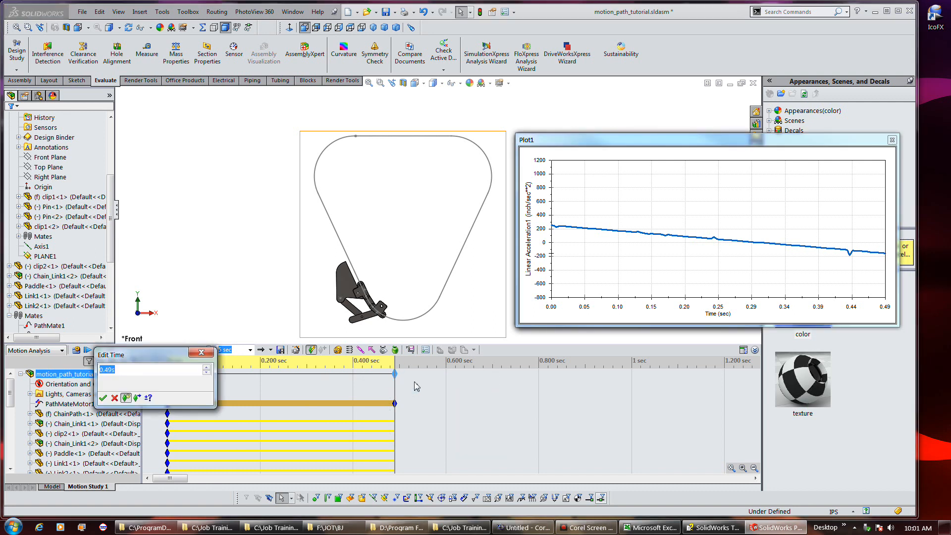
{"action": "type", "text": "1"}
{"action": "key", "text": "Return"}
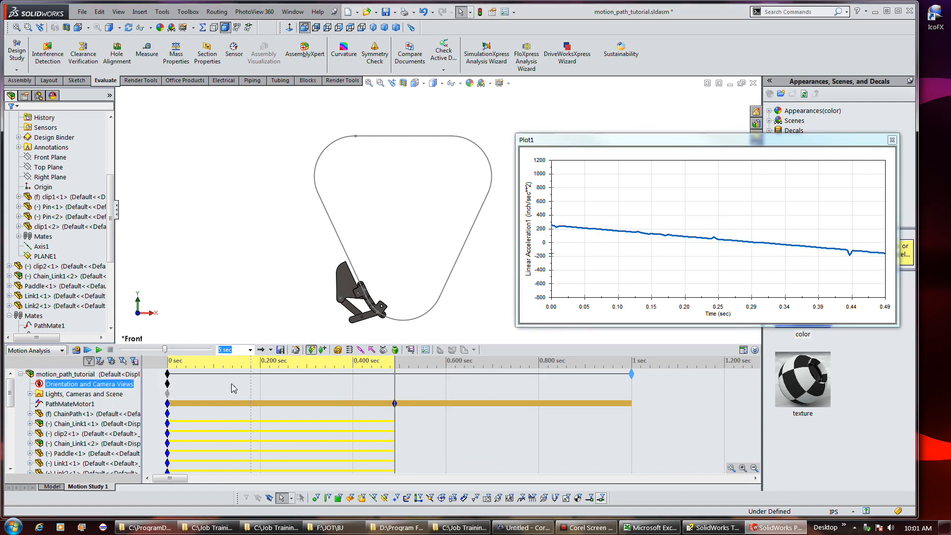
{"action": "left_click", "coordinate": [77, 349]}
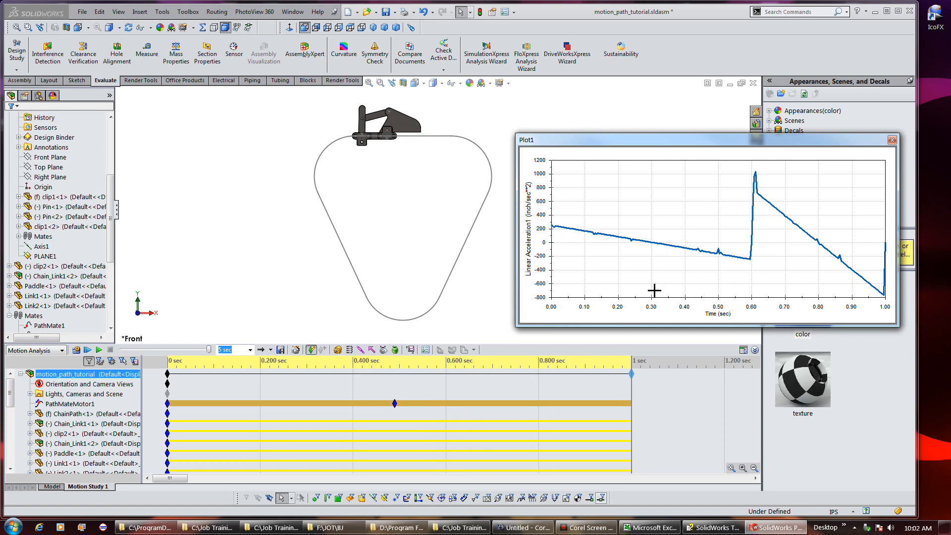
{"action": "left_click", "coordinate": [77, 350]}
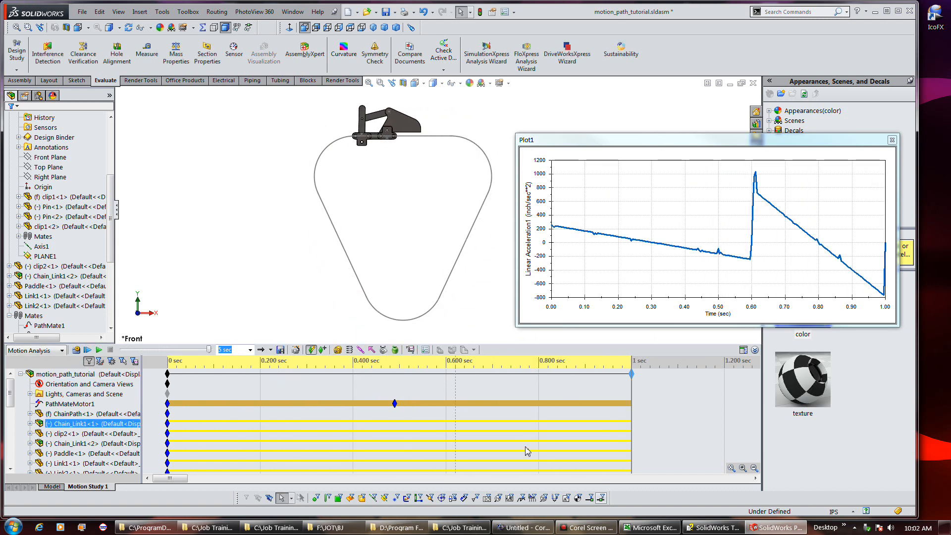
Start a new motion study result for Displacement/Velocity/Acceleration, Linear Velocity, Radial Component
{"action": "left_click", "coordinate": [585, 527]}
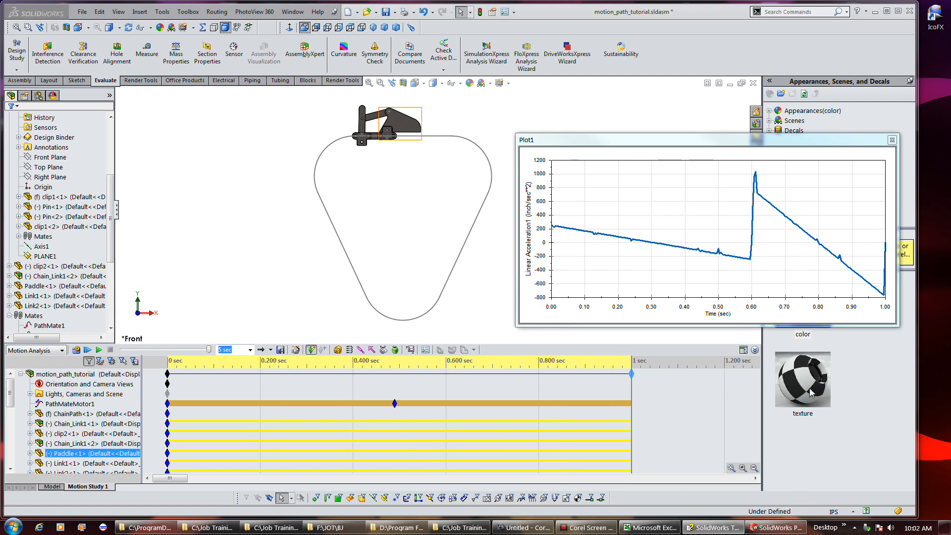
{"action": "left_click", "coordinate": [411, 350]}
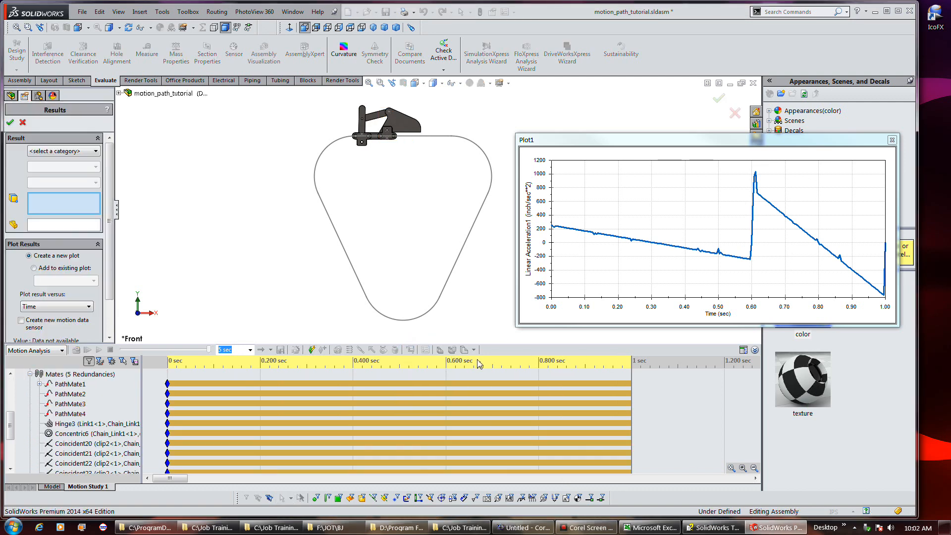
{"action": "left_click", "coordinate": [77, 153]}
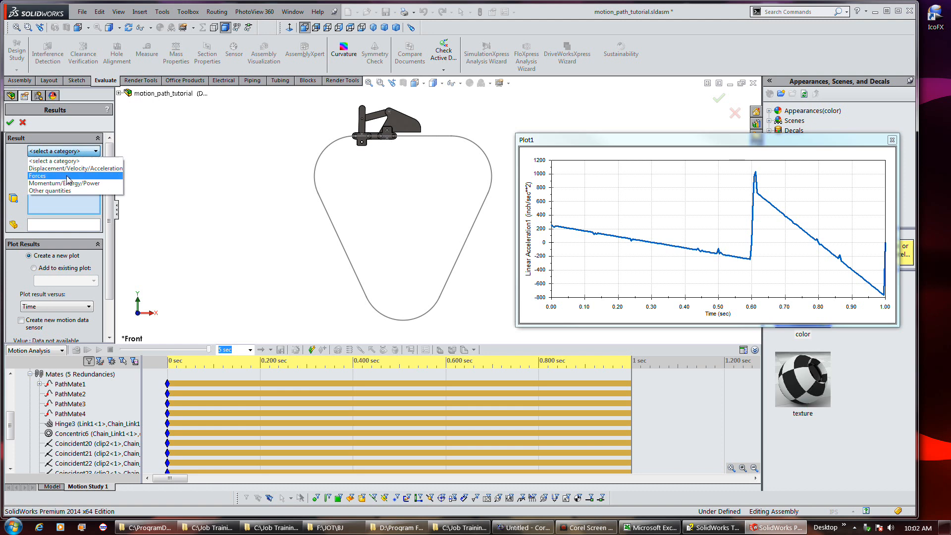
{"action": "left_click", "coordinate": [67, 169]}
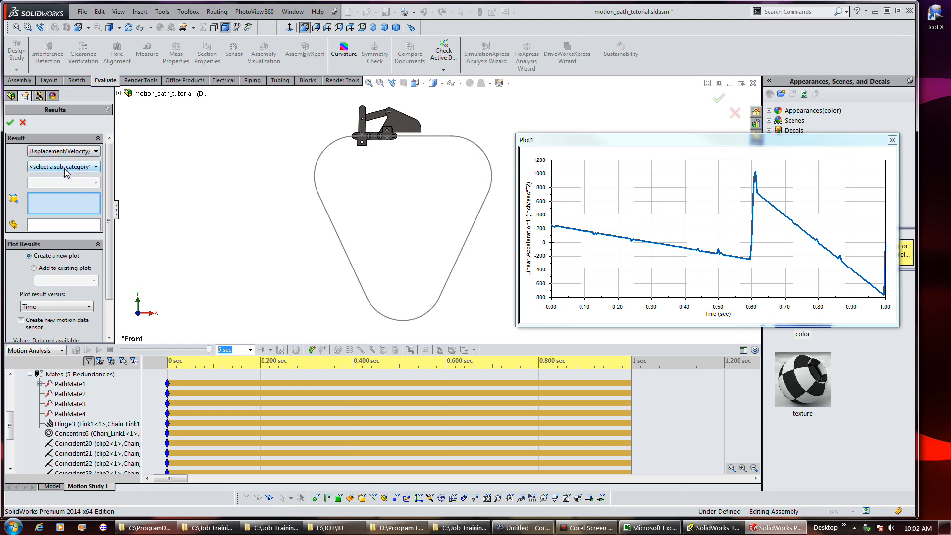
{"action": "left_click", "coordinate": [65, 168]}
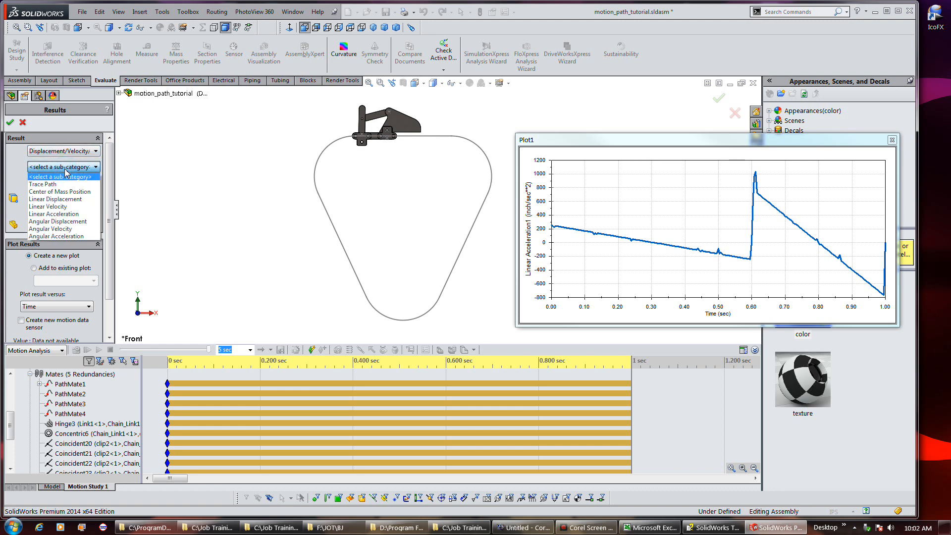
{"action": "left_click", "coordinate": [62, 208]}
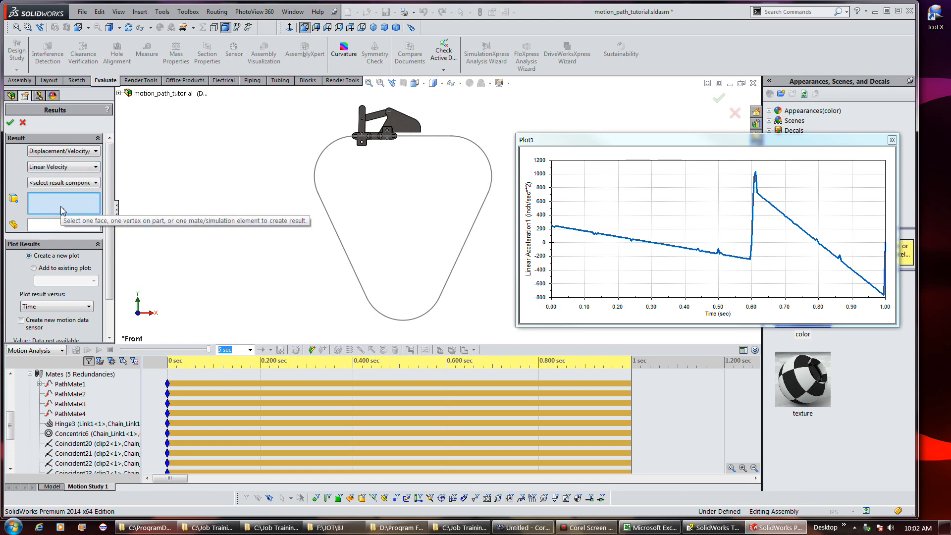
{"action": "left_click", "coordinate": [64, 183]}
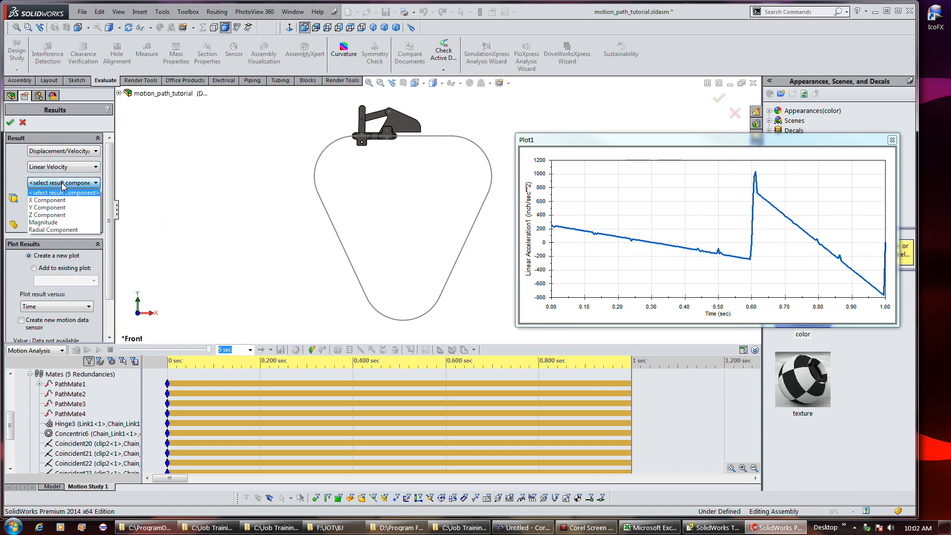
{"action": "left_click", "coordinate": [57, 230]}
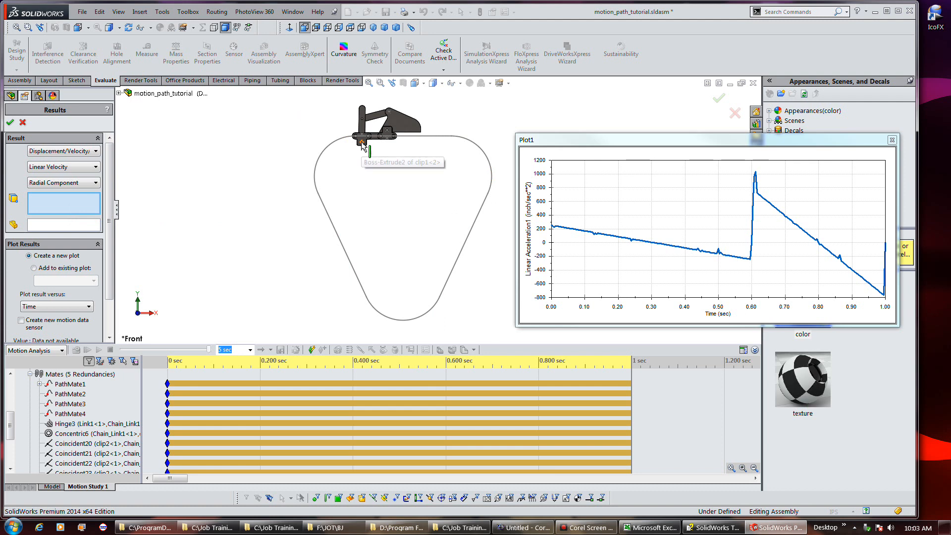
Select a face of the chain link as the result's target entity
{"action": "scroll", "coordinate": [363, 144], "scroll_direction": "down", "scroll_amount": 6}
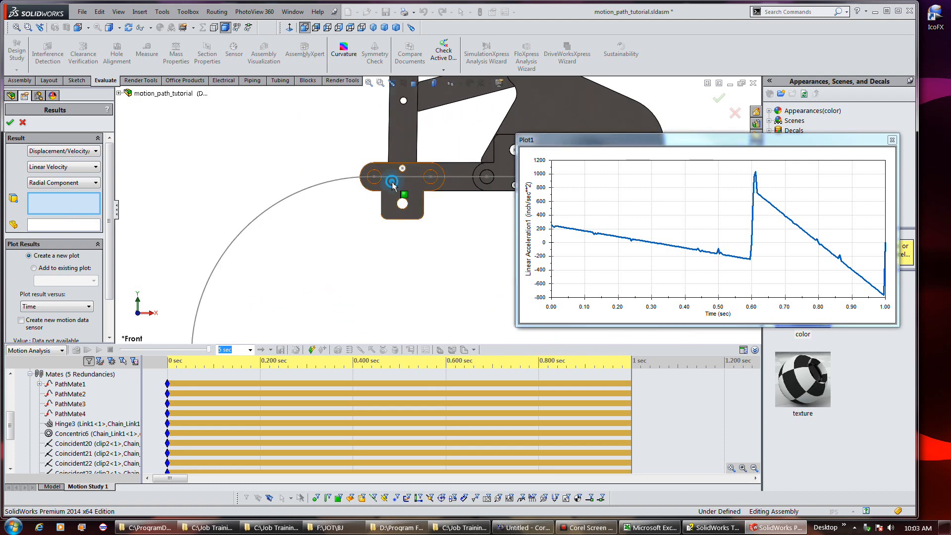
{"action": "left_click", "coordinate": [393, 186]}
{"action": "scroll", "coordinate": [358, 142], "scroll_direction": "up", "scroll_amount": 3}
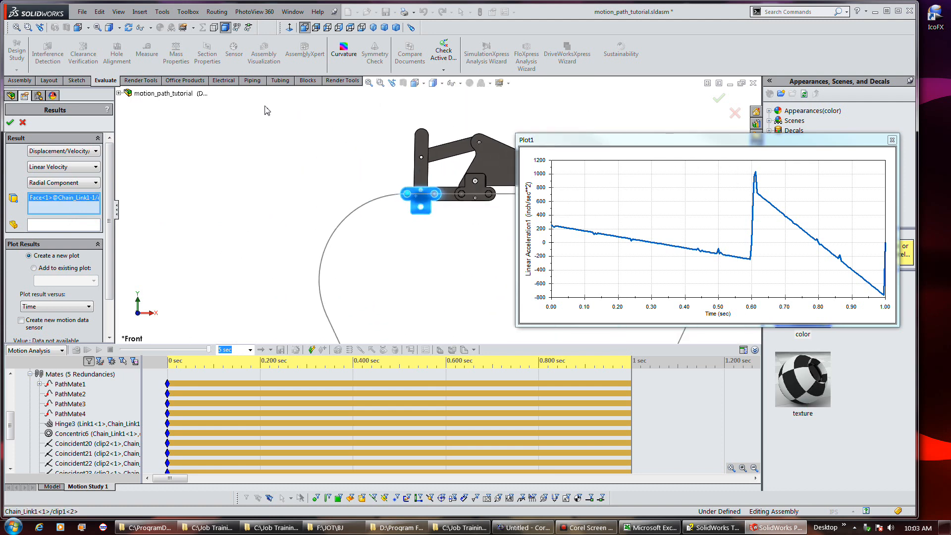
{"action": "left_click", "coordinate": [393, 83]}
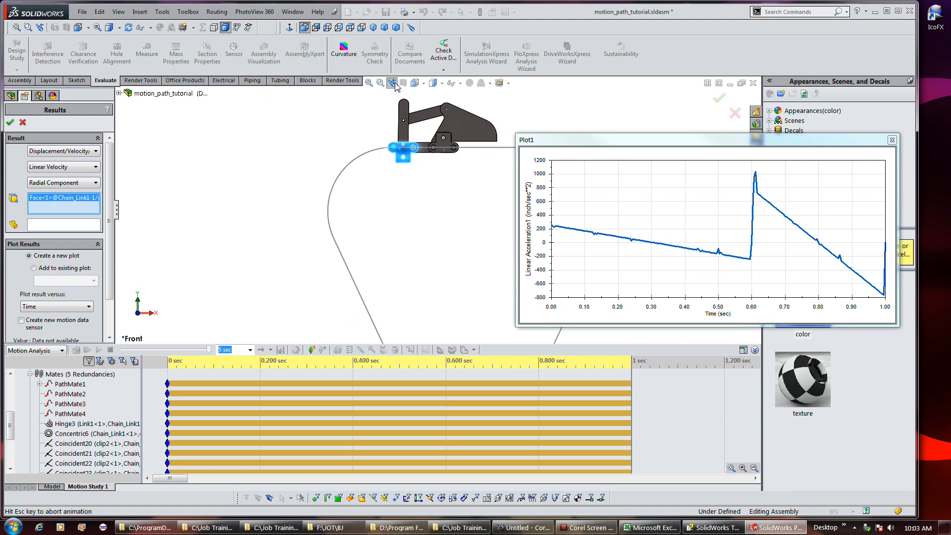
{"action": "left_click", "coordinate": [369, 84]}
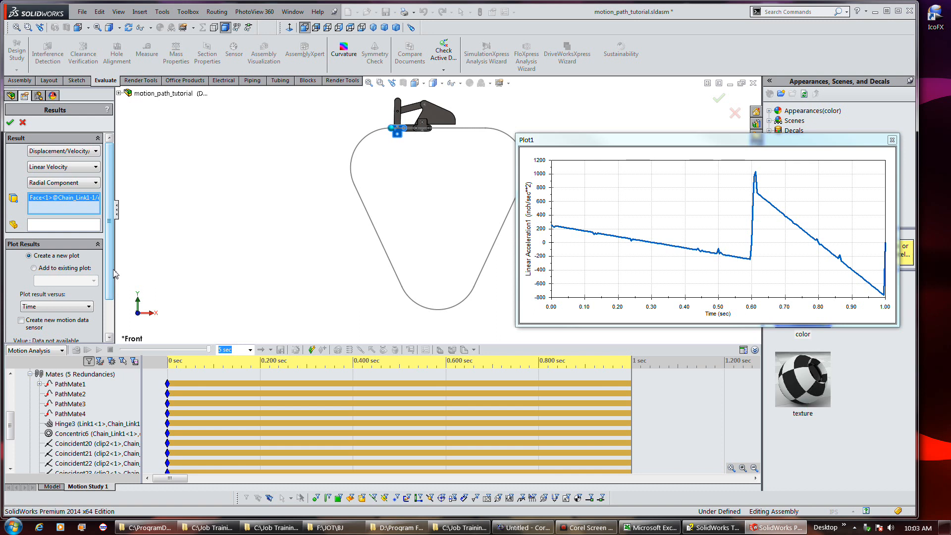
Add the velocity result to the existing Plot1 and confirm the result
{"action": "left_click", "coordinate": [59, 269]}
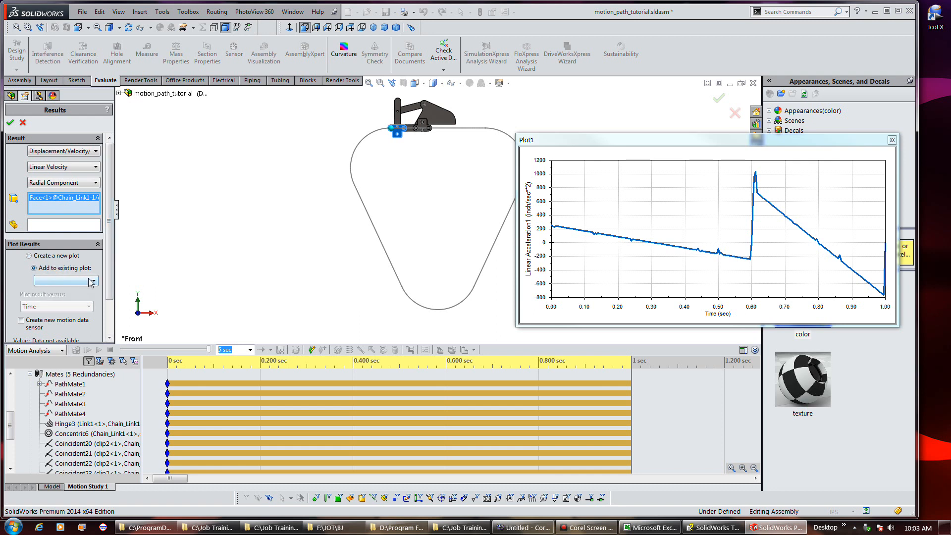
{"action": "left_click", "coordinate": [91, 281]}
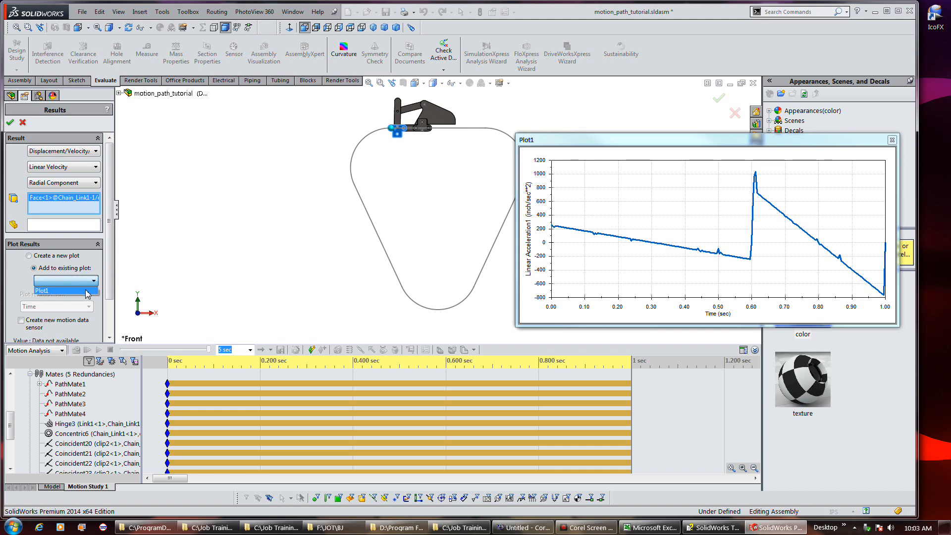
{"action": "left_click", "coordinate": [86, 292]}
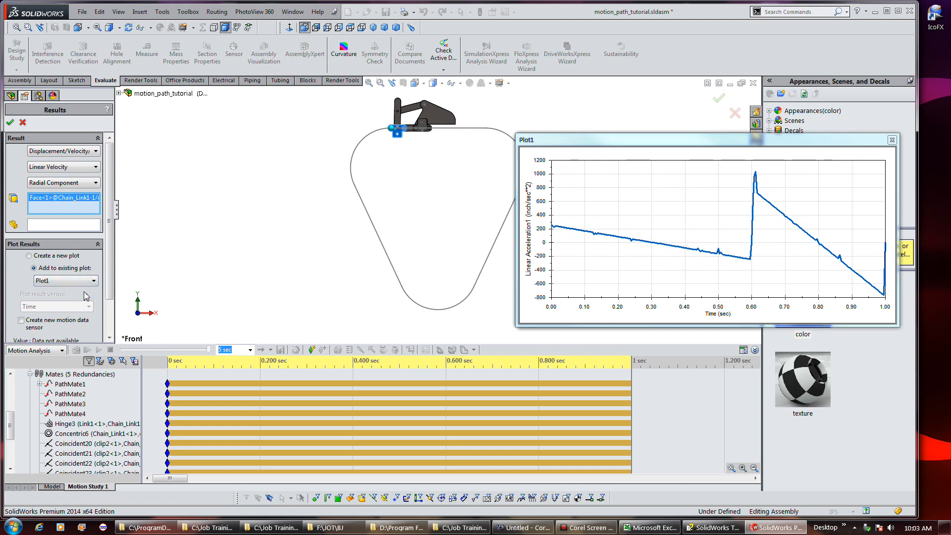
{"action": "left_click", "coordinate": [10, 122]}
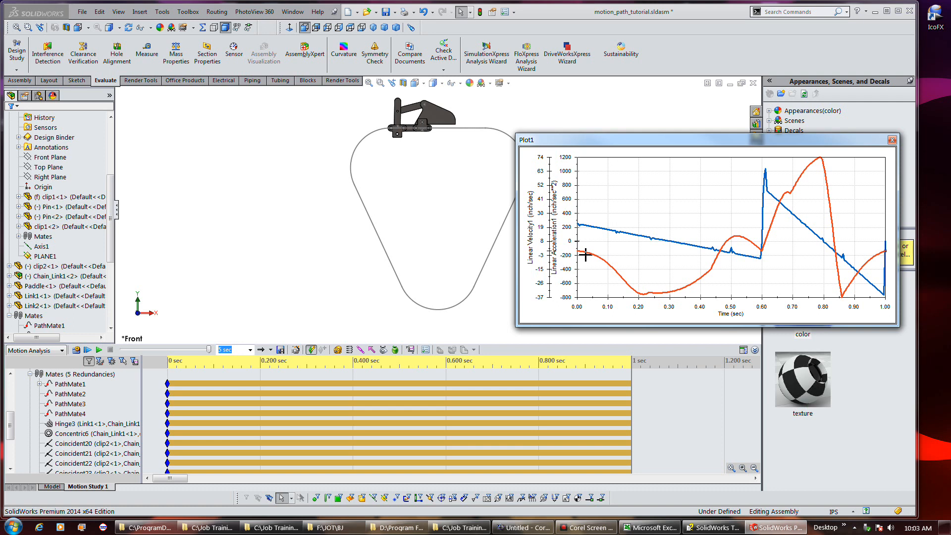
Set the velocity axis scale to manual, with major units 10 and minor units 5
{"action": "right_click", "coordinate": [546, 255]}
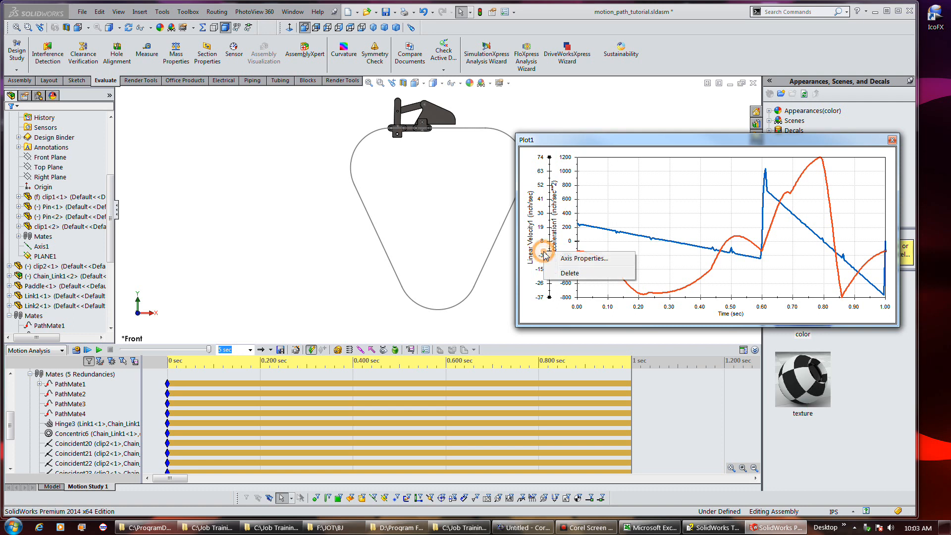
{"action": "left_click", "coordinate": [565, 256]}
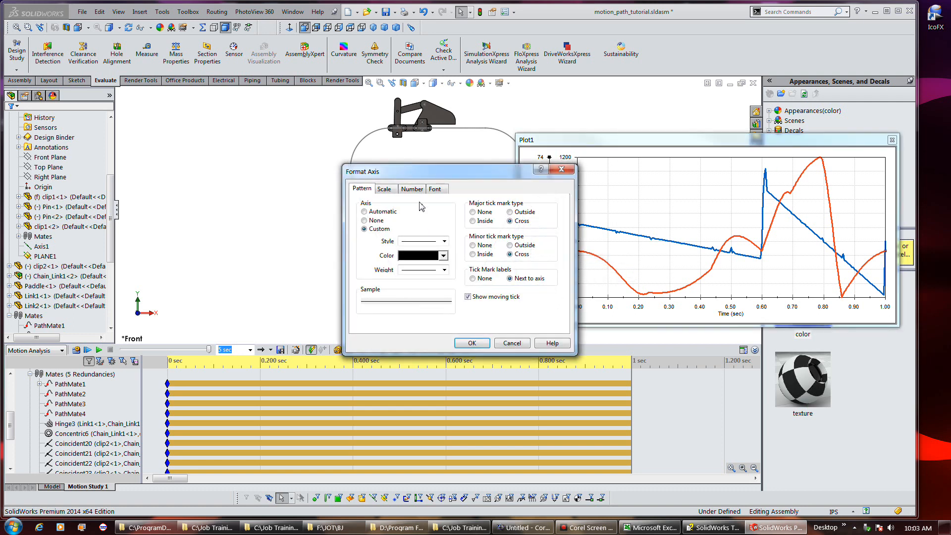
{"action": "left_click", "coordinate": [385, 190]}
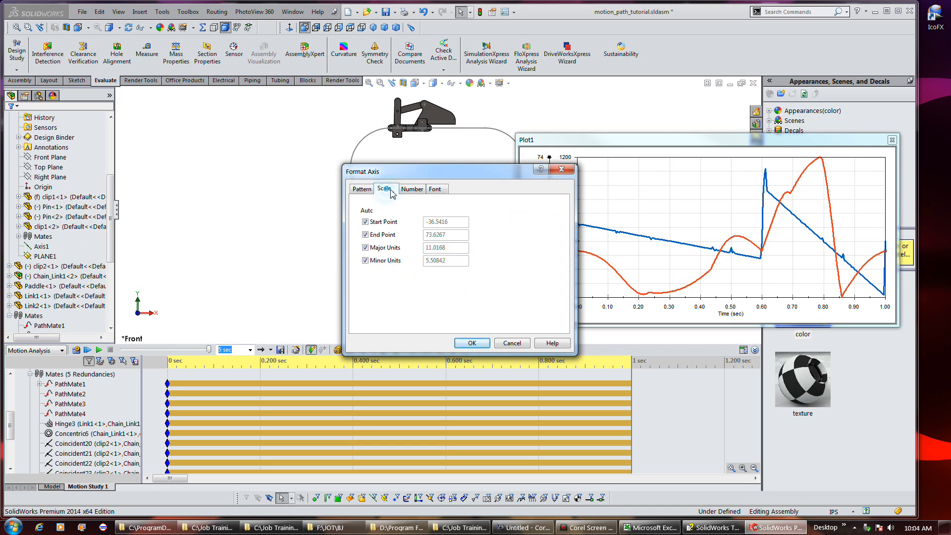
{"action": "left_click", "coordinate": [366, 222]}
{"action": "left_click", "coordinate": [365, 235]}
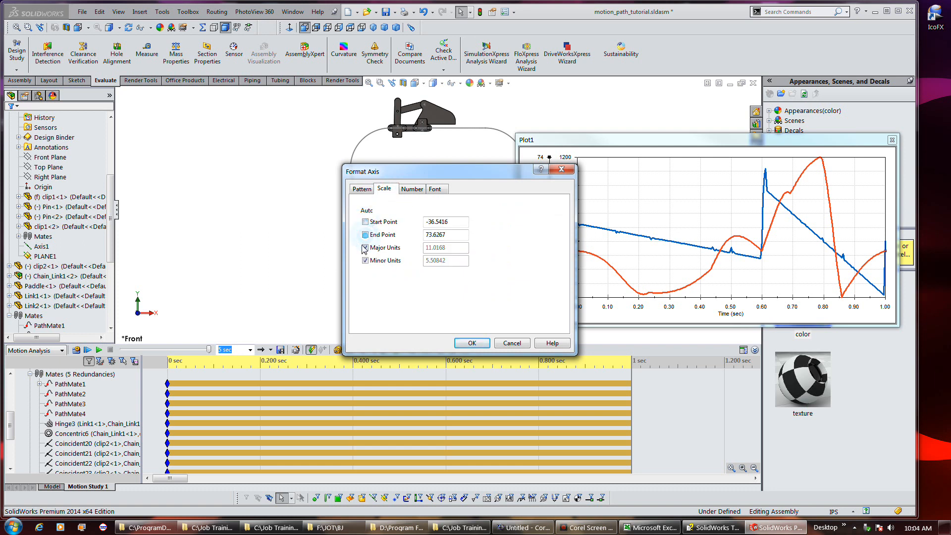
{"action": "left_click", "coordinate": [365, 247]}
{"action": "left_click", "coordinate": [365, 260]}
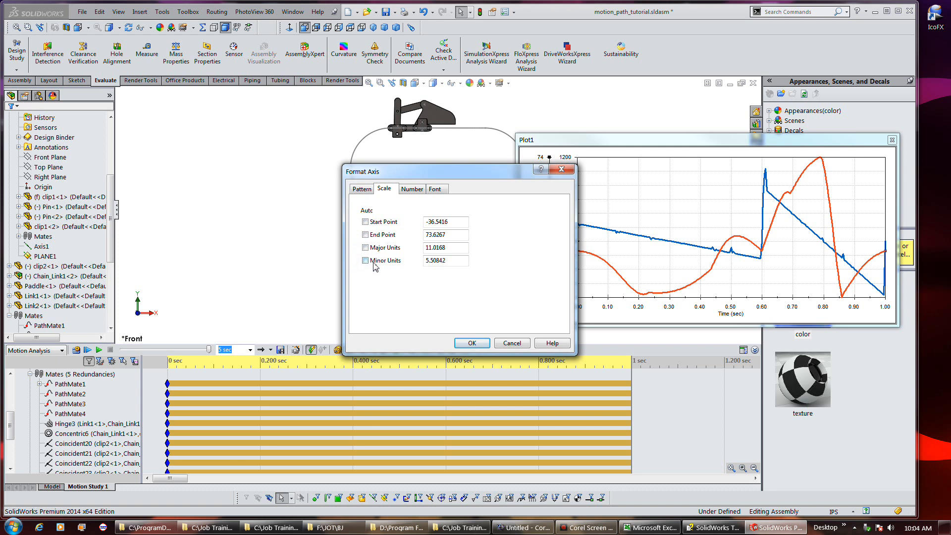
{"action": "left_click_drag", "start_coordinate": [465, 248], "coordinate": [426, 247]}
{"action": "left_click_drag", "start_coordinate": [459, 179], "coordinate": [359, 172]}
{"action": "type", "text": "10"}
{"action": "double_click", "coordinate": [349, 255]}
{"action": "type", "text": "5"}
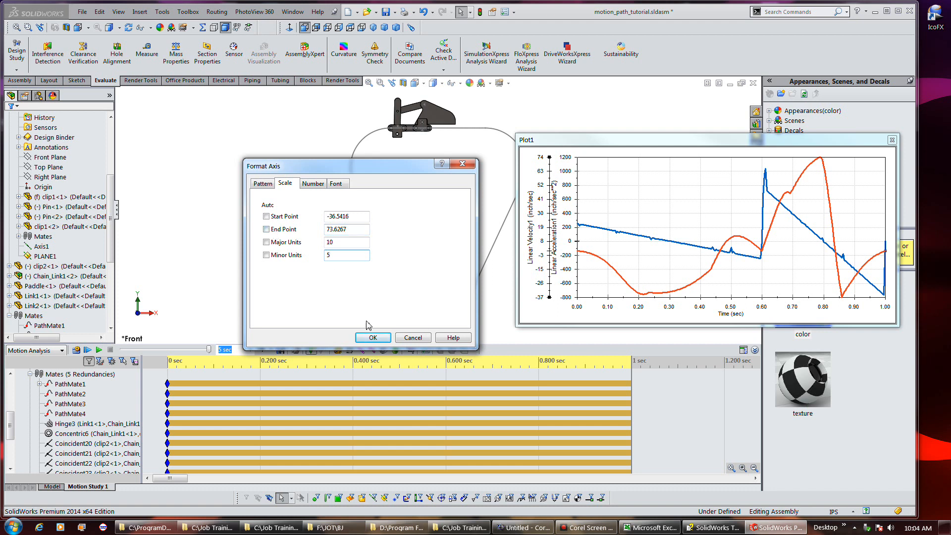
{"action": "left_click", "coordinate": [373, 337]}
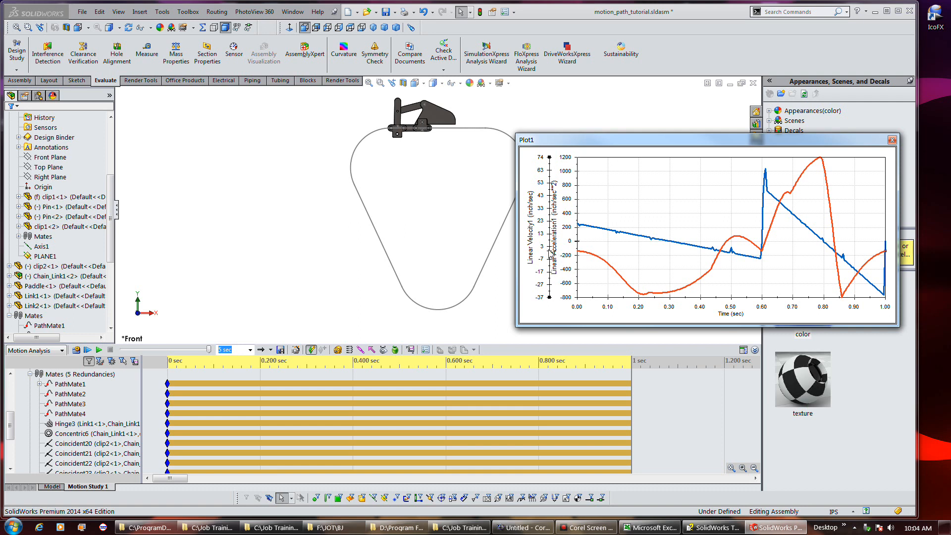
Set the velocity axis range from -40 to 80
{"action": "right_click", "coordinate": [551, 260]}
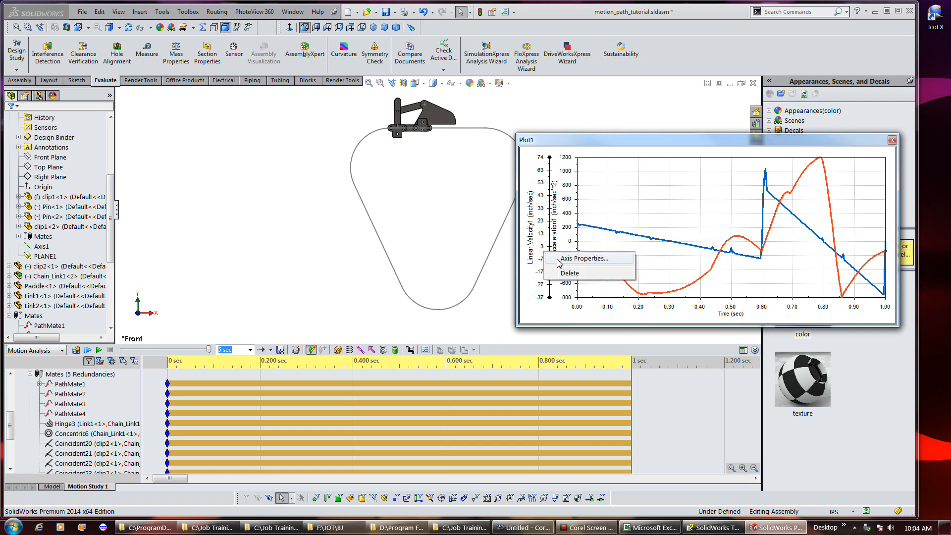
{"action": "left_click", "coordinate": [559, 262]}
{"action": "left_click", "coordinate": [384, 189]}
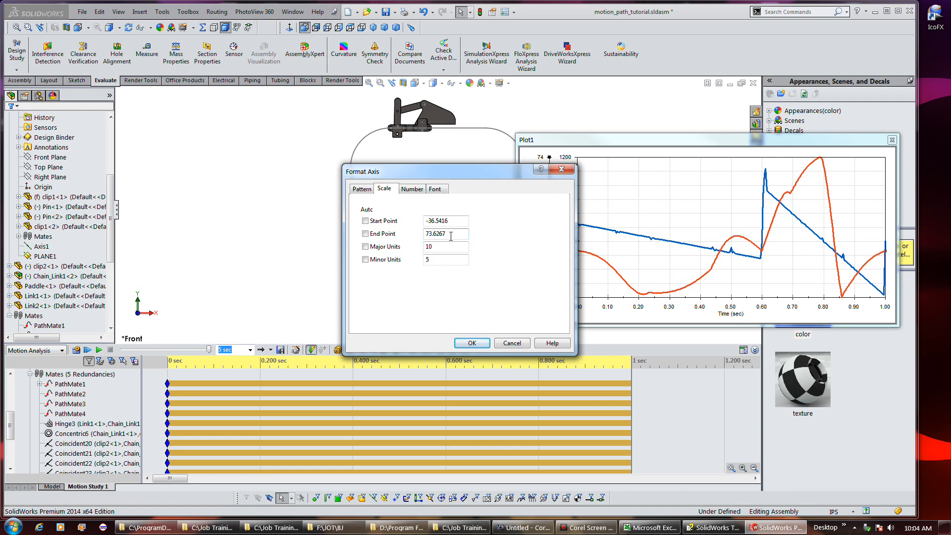
{"action": "left_click_drag", "start_coordinate": [450, 235], "coordinate": [424, 236]}
{"action": "type", "text": "80"}
{"action": "left_click_drag", "start_coordinate": [453, 224], "coordinate": [426, 224]}
{"action": "type", "text": "-40"}
{"action": "left_click", "coordinate": [474, 342]}
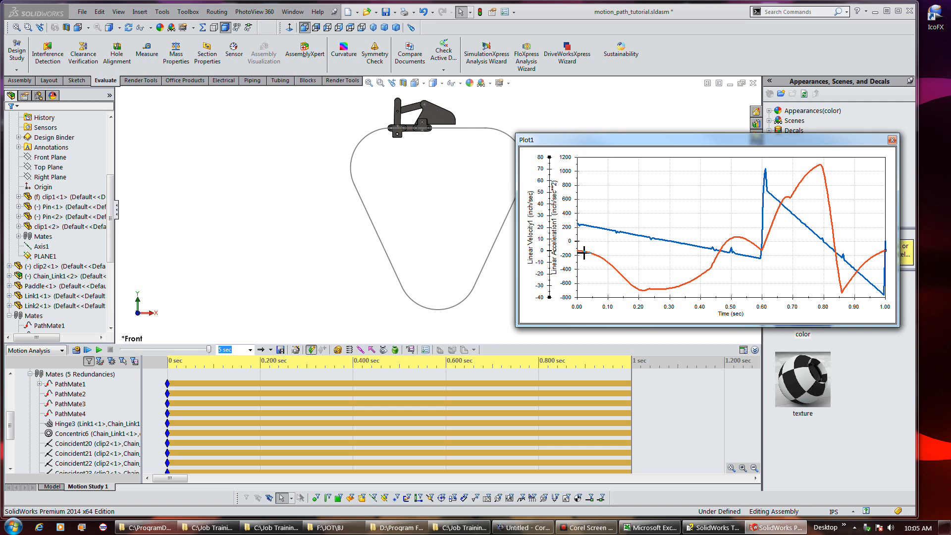
Set the acceleration axis start point to -1200
{"action": "right_click", "coordinate": [565, 227]}
{"action": "left_click", "coordinate": [592, 232]}
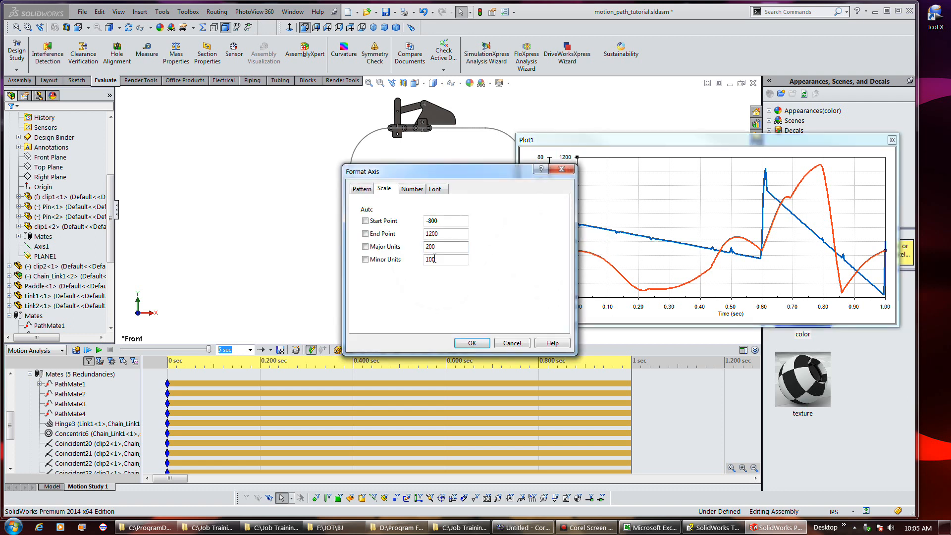
{"action": "left_click_drag", "start_coordinate": [440, 221], "coordinate": [432, 222]}
{"action": "type", "text": "1200"}
{"action": "left_click", "coordinate": [478, 343]}
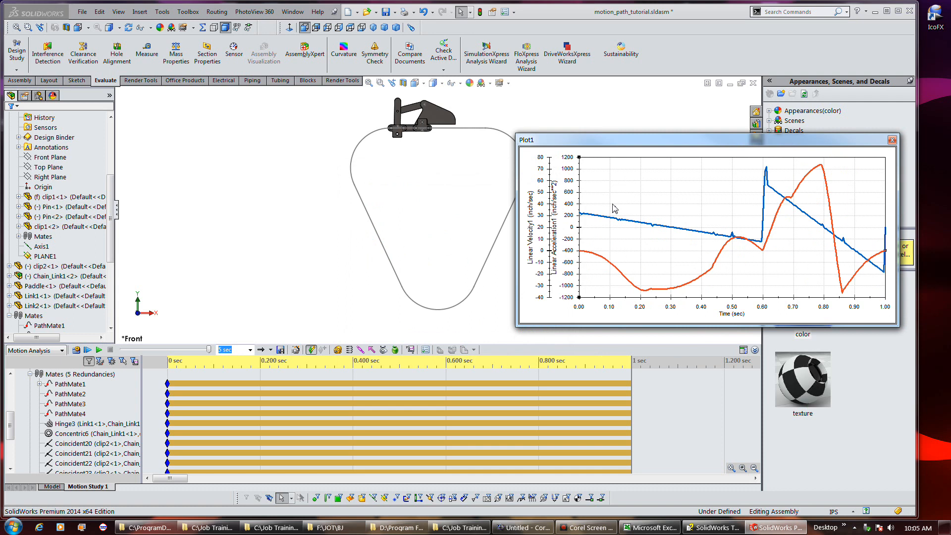
Set the velocity axis start point to -80 so it spans -80 to 80
{"action": "right_click", "coordinate": [548, 239]}
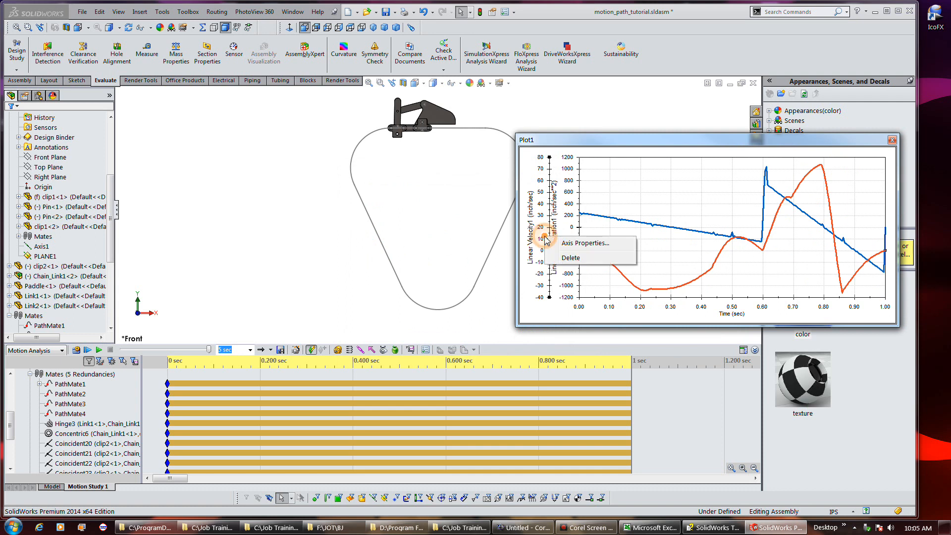
{"action": "left_click", "coordinate": [558, 244]}
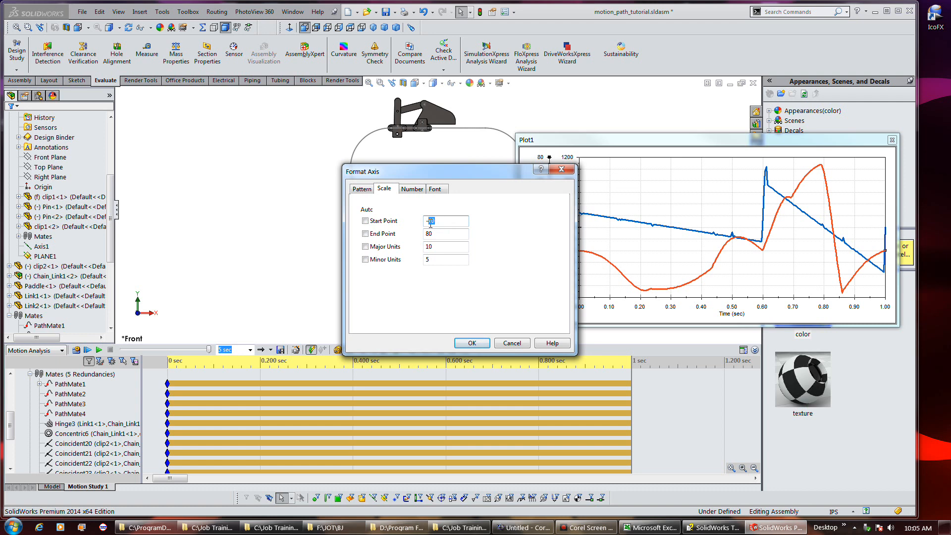
{"action": "left_click", "coordinate": [483, 343]}
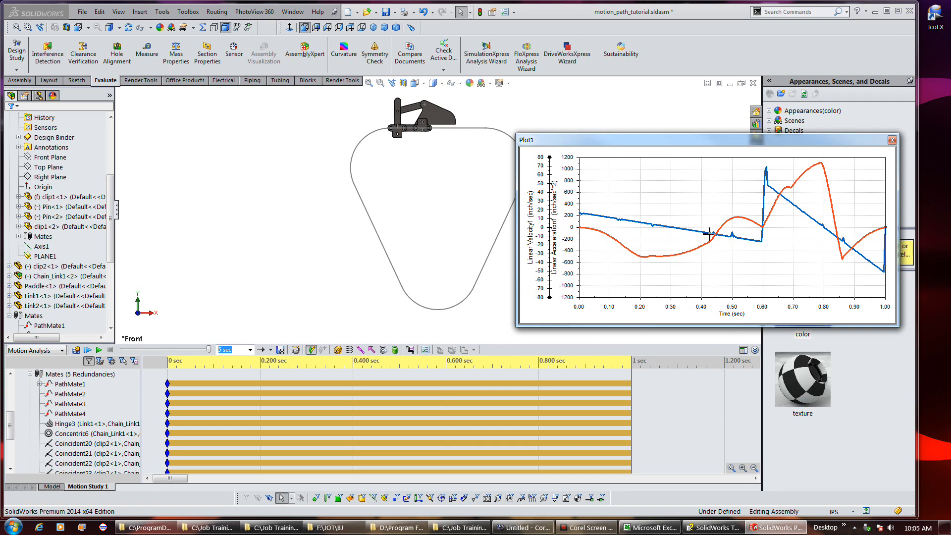
Pick points on the plot near 0.5 sec and 0.8 sec to inspect values and mechanism positions
{"action": "left_click", "coordinate": [736, 212]}
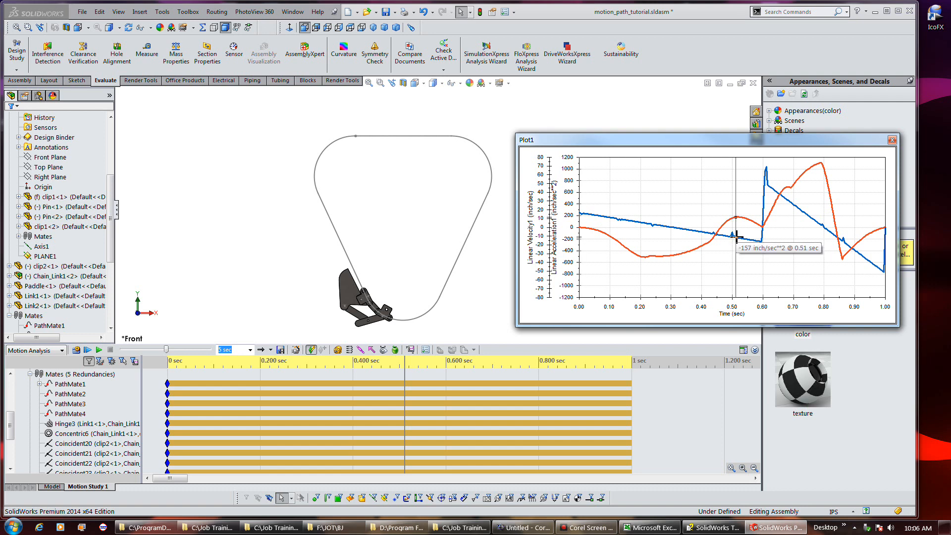
{"action": "mouse_move", "coordinate": [735, 242]}
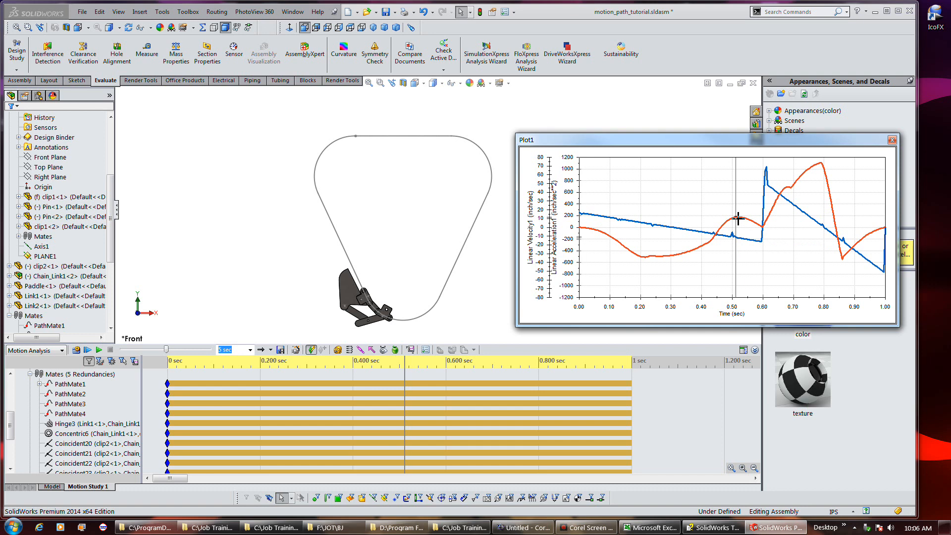
{"action": "left_click", "coordinate": [738, 218]}
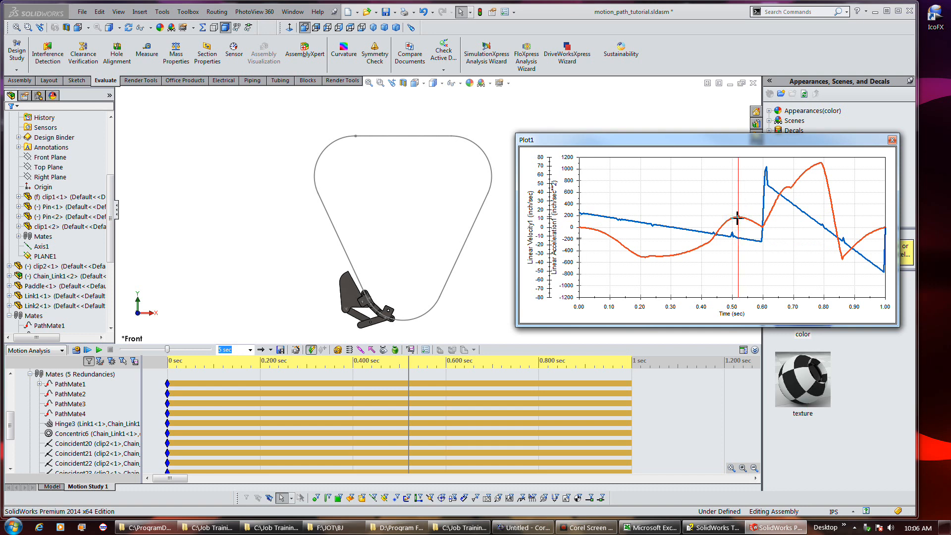
{"action": "mouse_move", "coordinate": [736, 217]}
{"action": "left_click", "coordinate": [821, 163]}
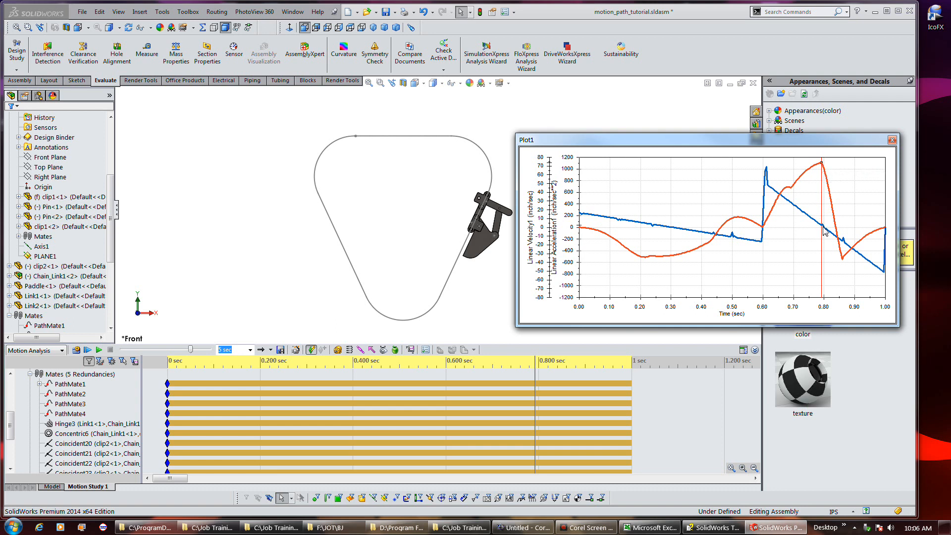
Pick a point on the plot near 0.7 sec to inspect the value and mechanism position
{"action": "mouse_move", "coordinate": [826, 233]}
{"action": "left_click", "coordinate": [792, 186]}
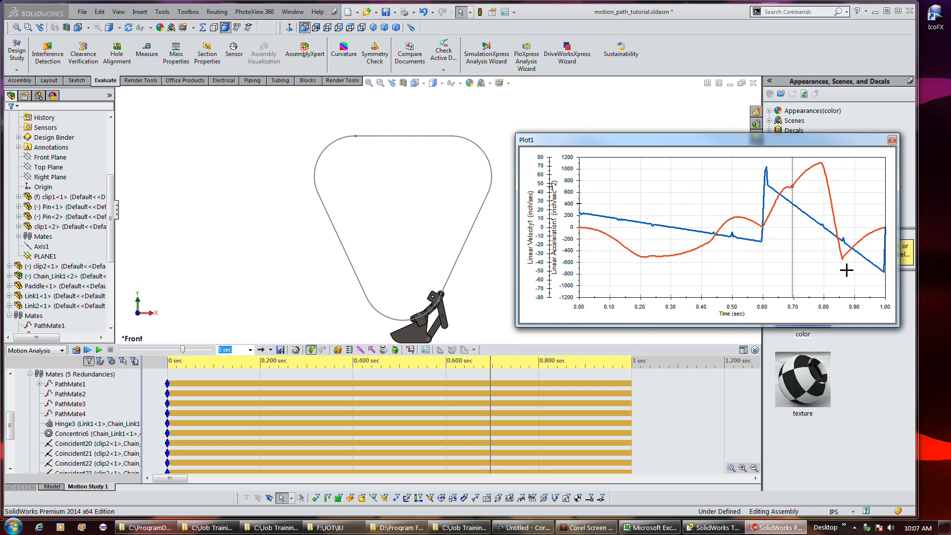
{"action": "left_click", "coordinate": [97, 443]}
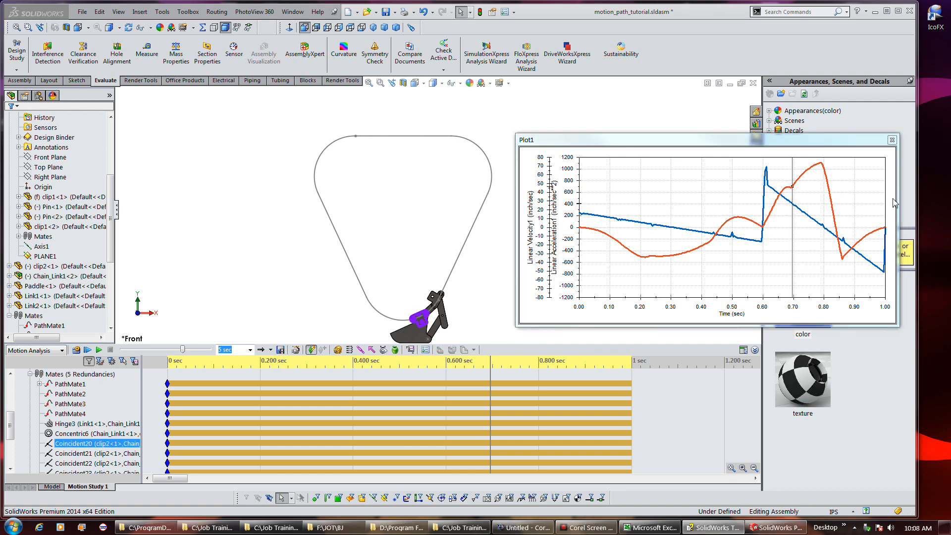
Duplicate Motion Study 1, dismiss the path mate warning, fit the timeline and calculate the new study
{"action": "right_click", "coordinate": [80, 488]}
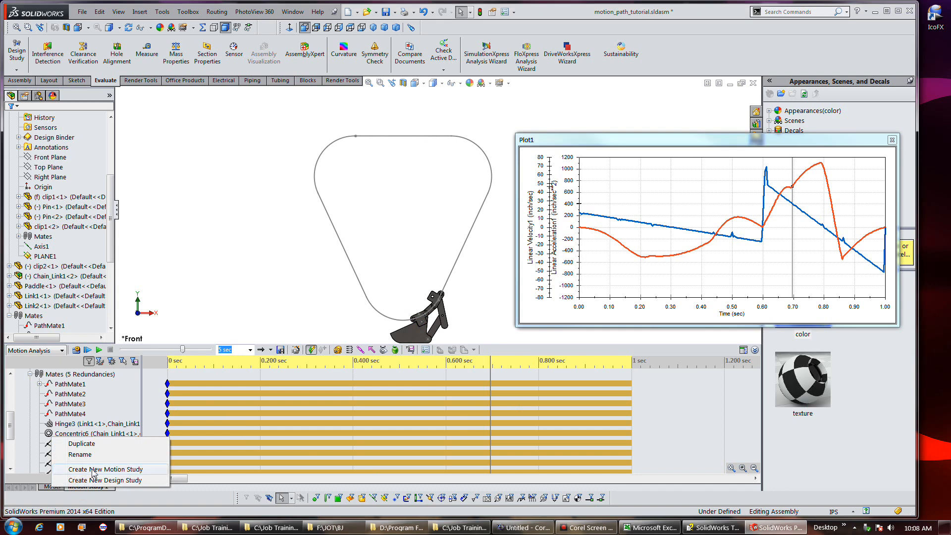
{"action": "left_click", "coordinate": [90, 446]}
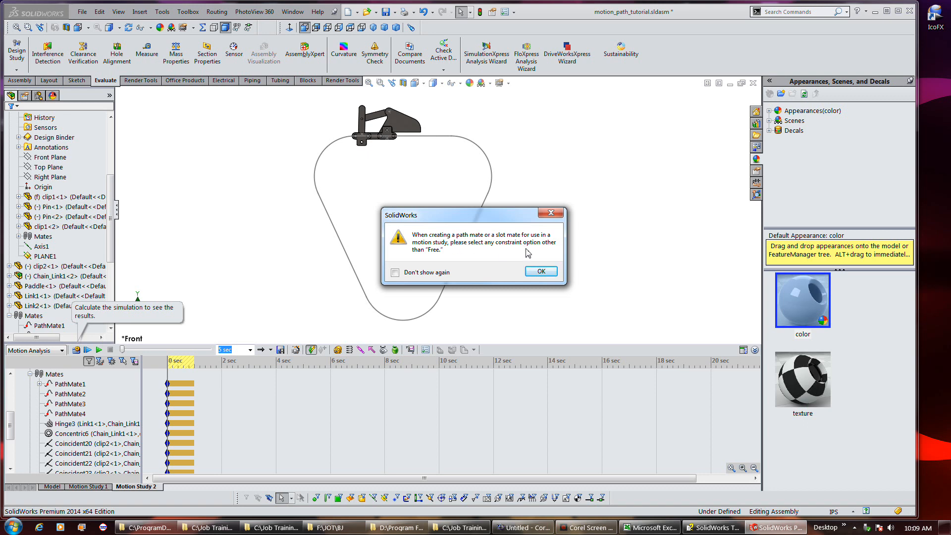
{"action": "left_click", "coordinate": [541, 271]}
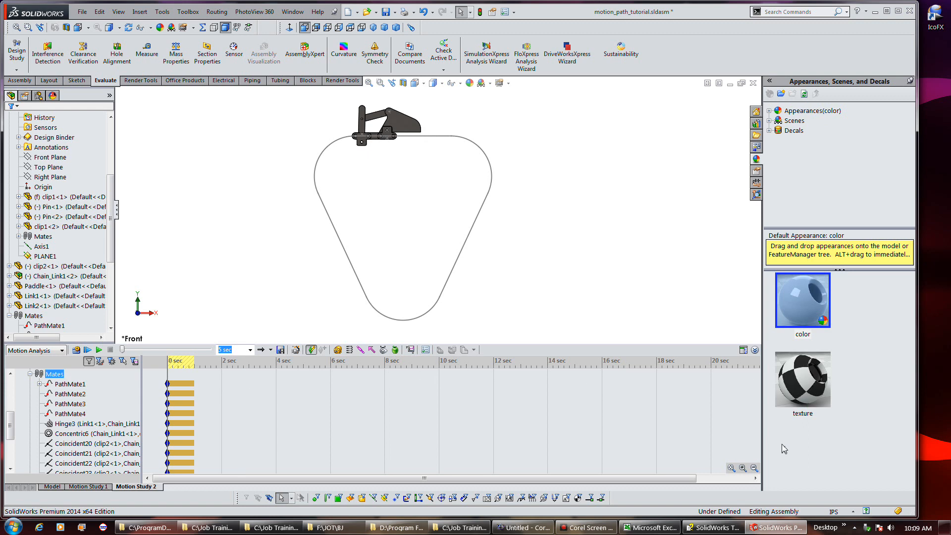
{"action": "left_click", "coordinate": [731, 467]}
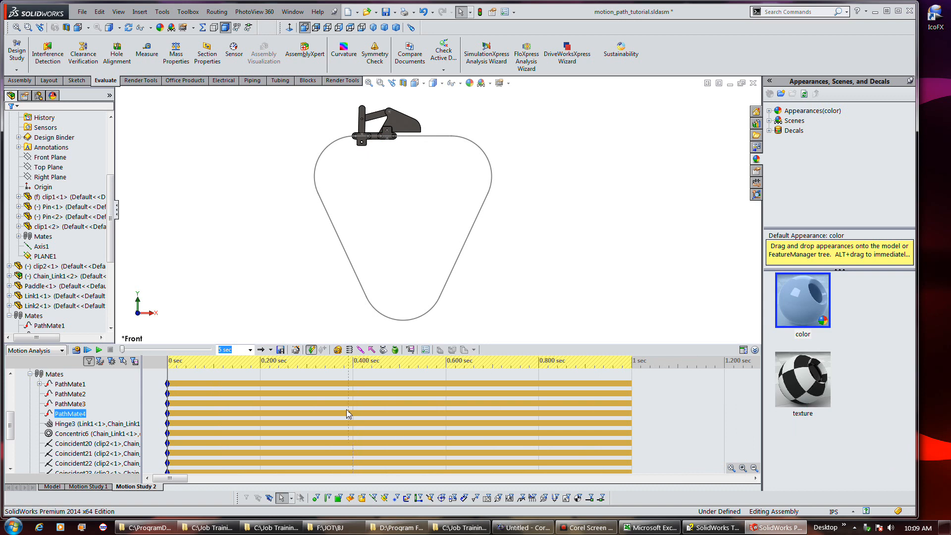
{"action": "left_click", "coordinate": [76, 350]}
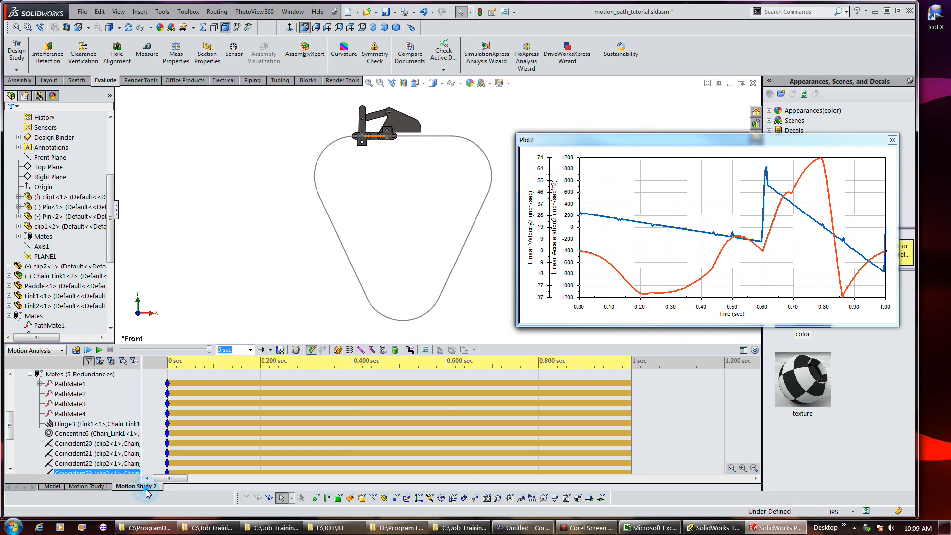
Rename the duplicated motion study as Angular
{"action": "right_click", "coordinate": [144, 488]}
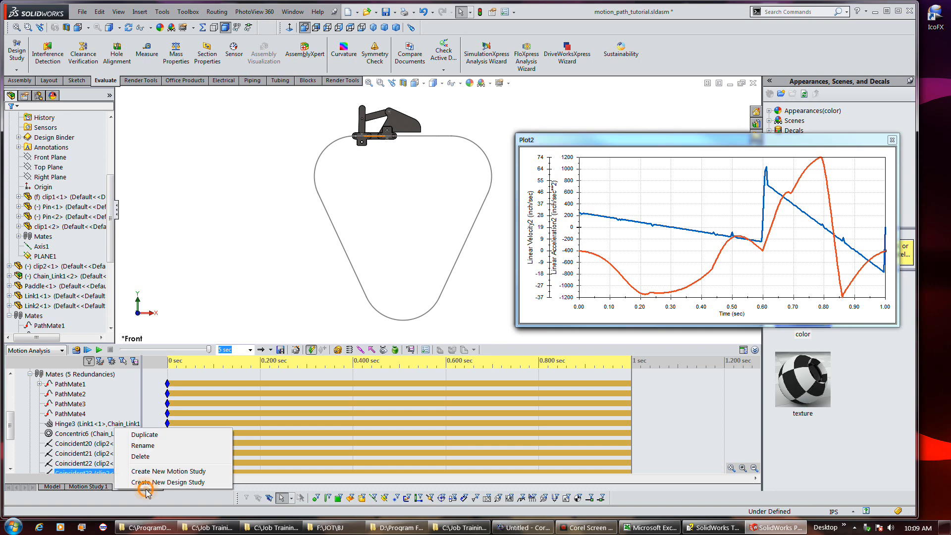
{"action": "left_click", "coordinate": [145, 446]}
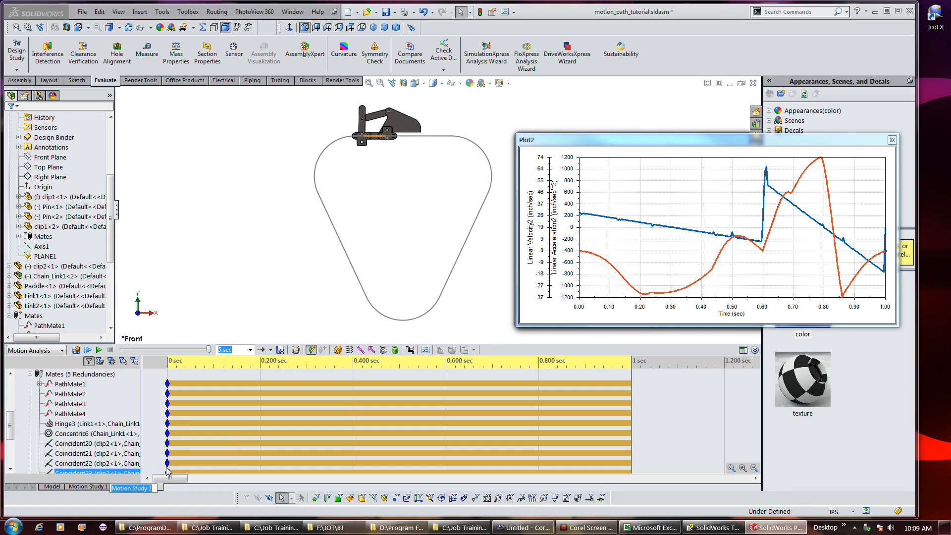
{"action": "type", "text": "Angular"}
{"action": "left_click", "coordinate": [167, 465]}
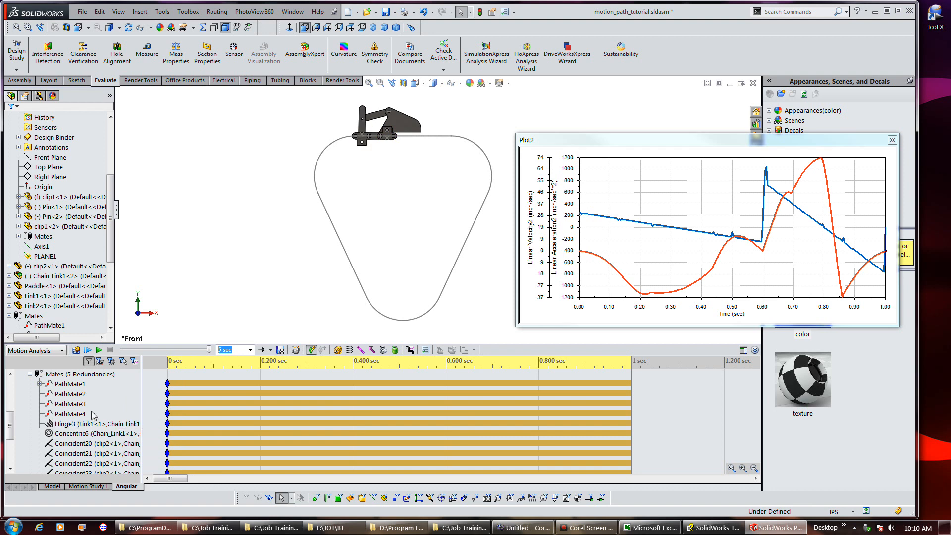
Open the PathMateMotor2 motion function and set its independent variable to Cycle Angle (deg)
{"action": "left_click_drag", "start_coordinate": [7, 423], "coordinate": [8, 396]}
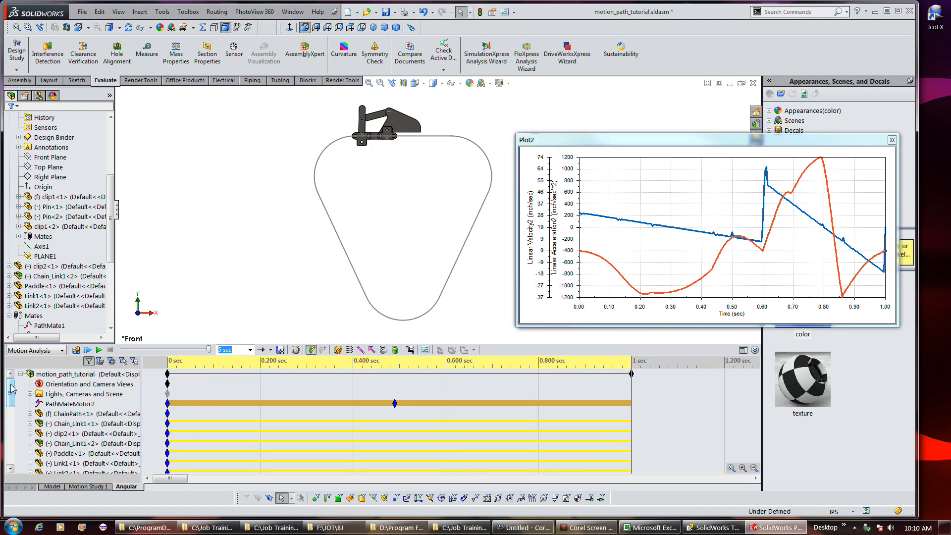
{"action": "right_click", "coordinate": [78, 403]}
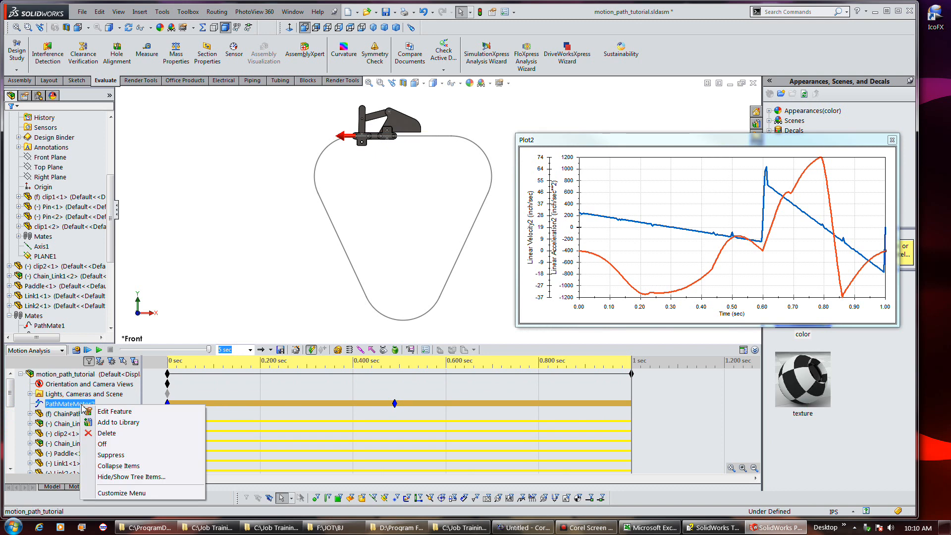
{"action": "left_click", "coordinate": [89, 410]}
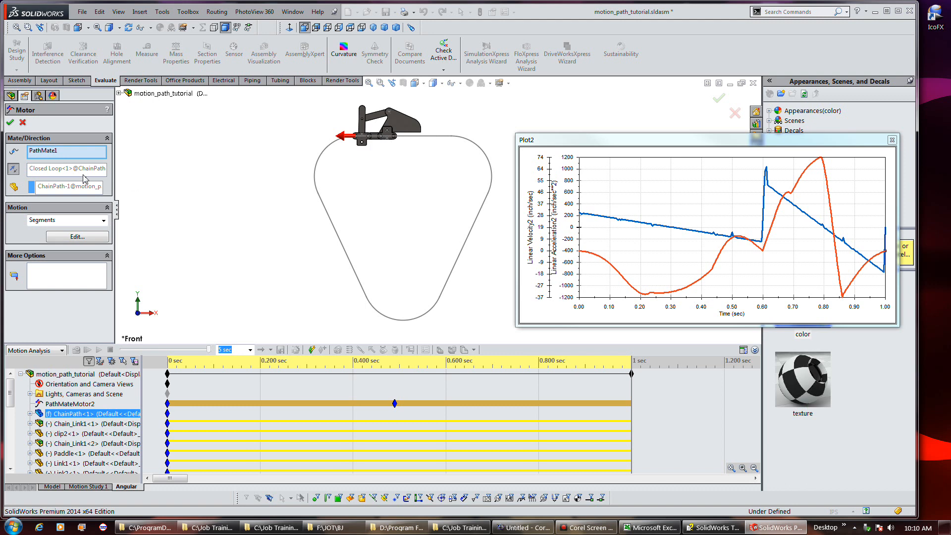
{"action": "left_click", "coordinate": [82, 233]}
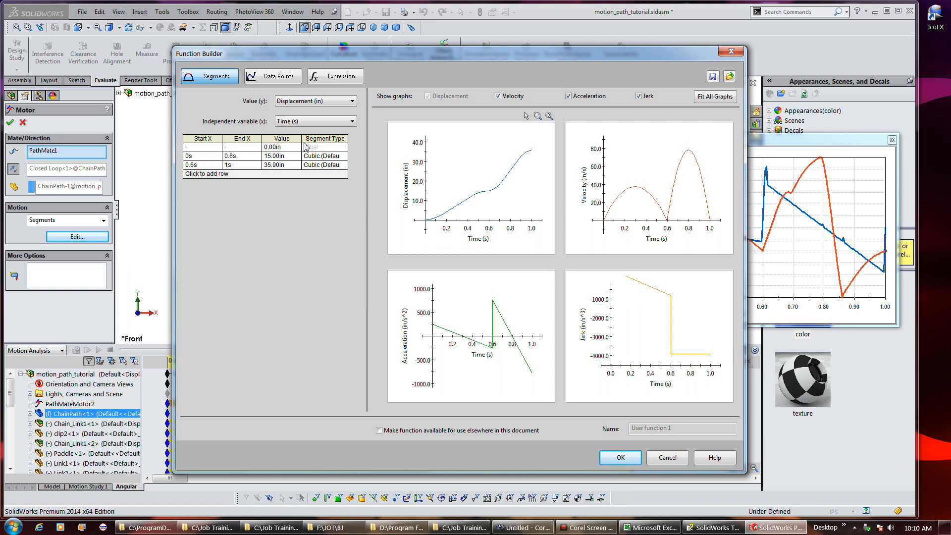
{"action": "left_click", "coordinate": [279, 77]}
{"action": "left_click", "coordinate": [216, 79]}
{"action": "left_click", "coordinate": [314, 122]}
{"action": "left_click", "coordinate": [315, 136]}
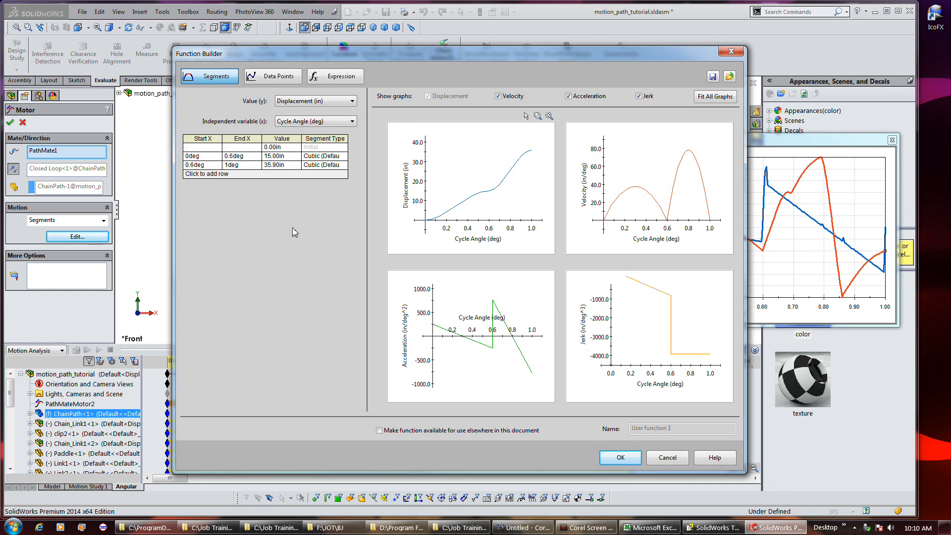
Set the first segment's end to 220 deg and the second segment's end to 360 deg, then accept the function
{"action": "left_click", "coordinate": [251, 156]}
{"action": "left_click", "coordinate": [251, 156]}
{"action": "type", "text": "22"}
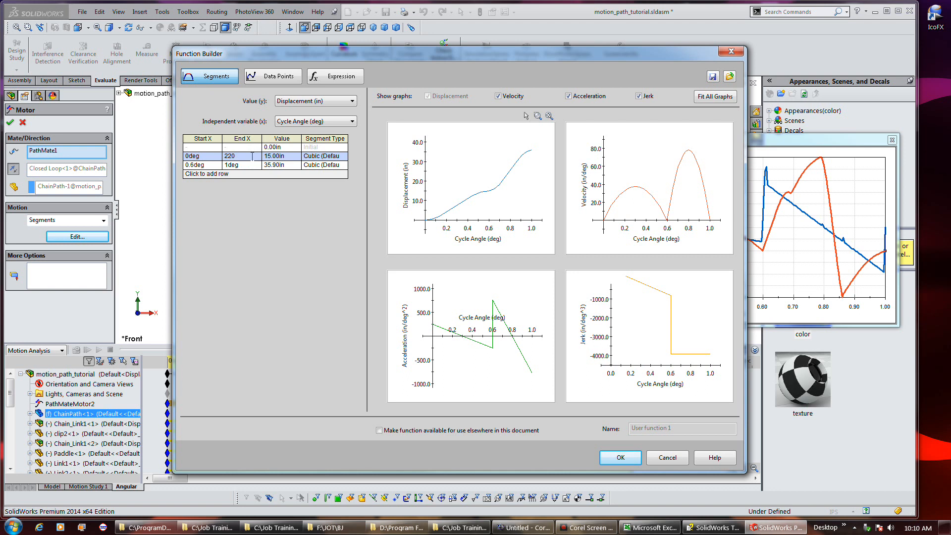
{"action": "type", "text": "0"}
{"action": "left_click", "coordinate": [247, 166]}
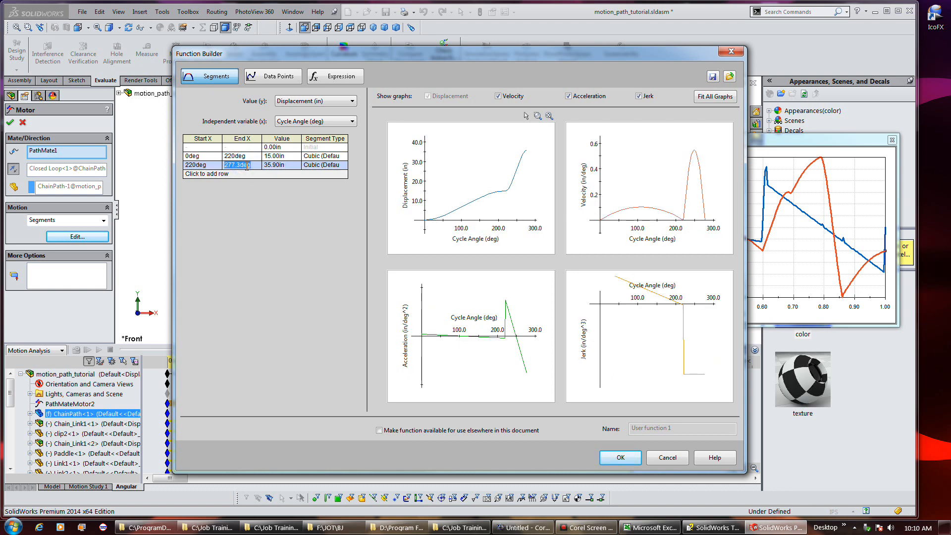
{"action": "type", "text": "360"}
{"action": "left_click", "coordinate": [242, 192]}
{"action": "left_click", "coordinate": [273, 167]}
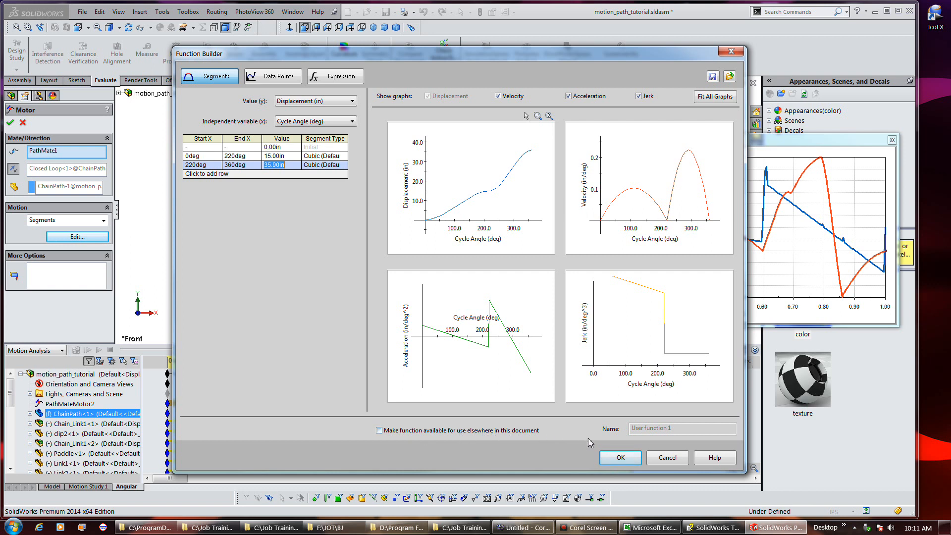
{"action": "left_click", "coordinate": [620, 458]}
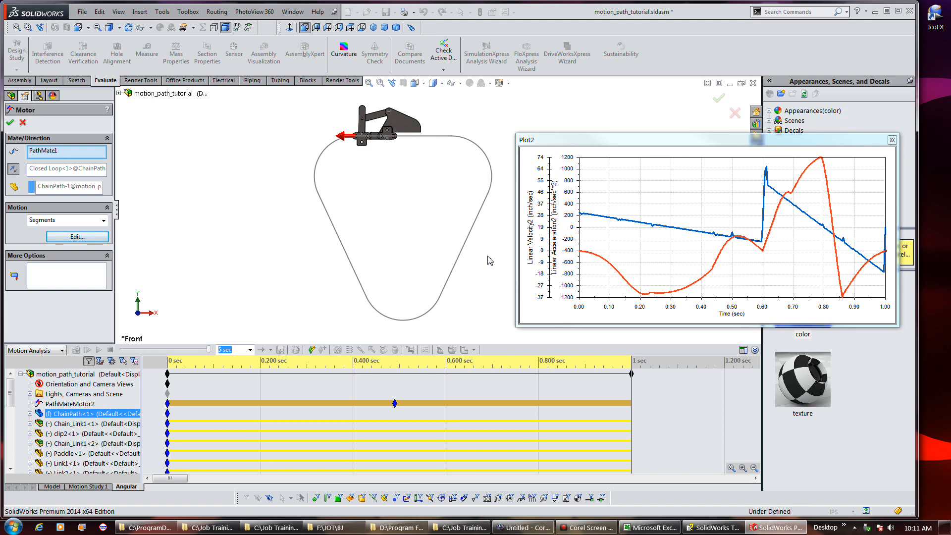
Close the motor editor and calculate the Angular study
{"action": "left_click", "coordinate": [98, 363]}
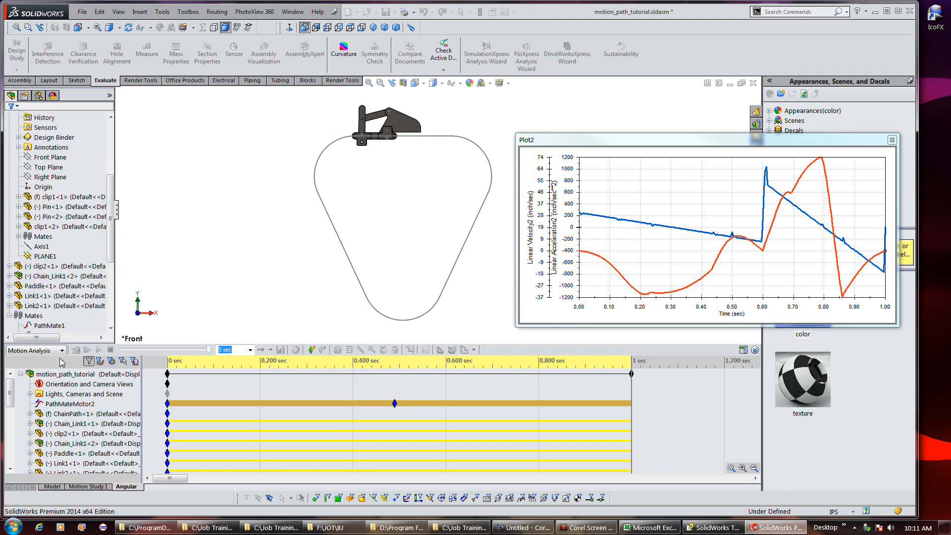
{"action": "left_click", "coordinate": [76, 349]}
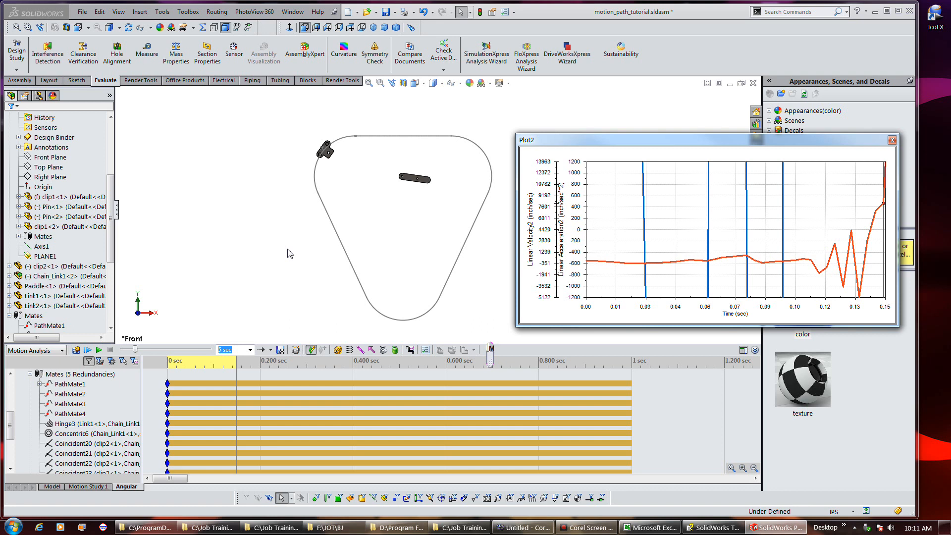
Open and enlarge the Motion Analysis messages to read them, then close the messages window
{"action": "left_click_drag", "start_coordinate": [493, 350], "coordinate": [494, 350]}
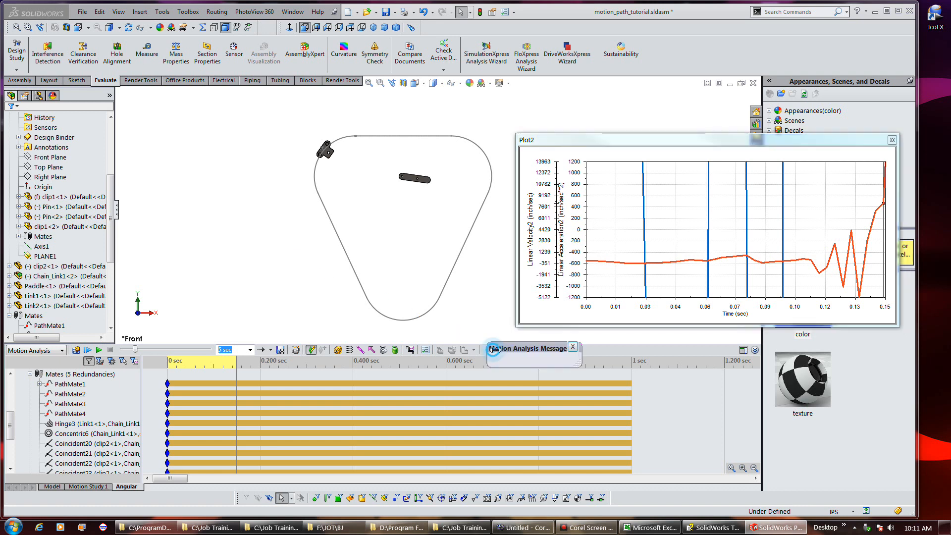
{"action": "left_click_drag", "start_coordinate": [546, 367], "coordinate": [545, 491]}
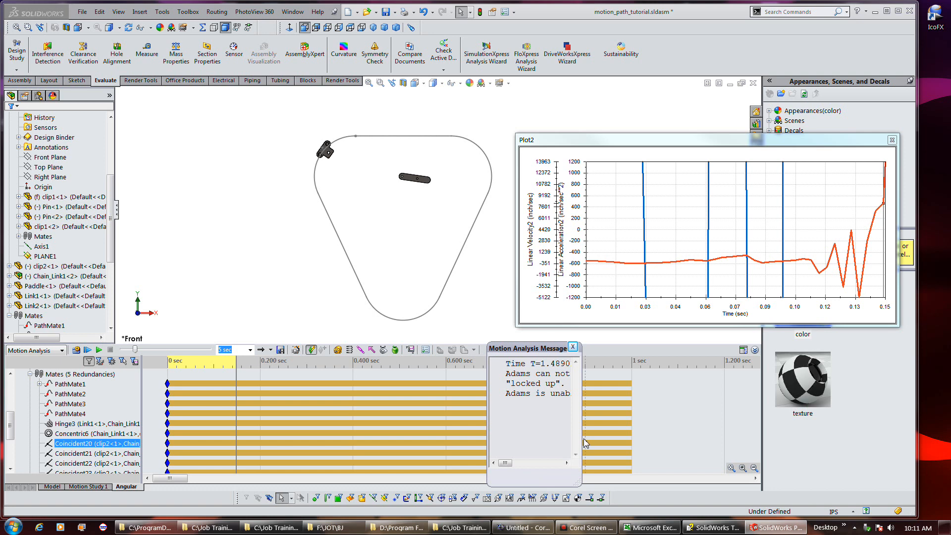
{"action": "left_click_drag", "start_coordinate": [582, 436], "coordinate": [680, 431]}
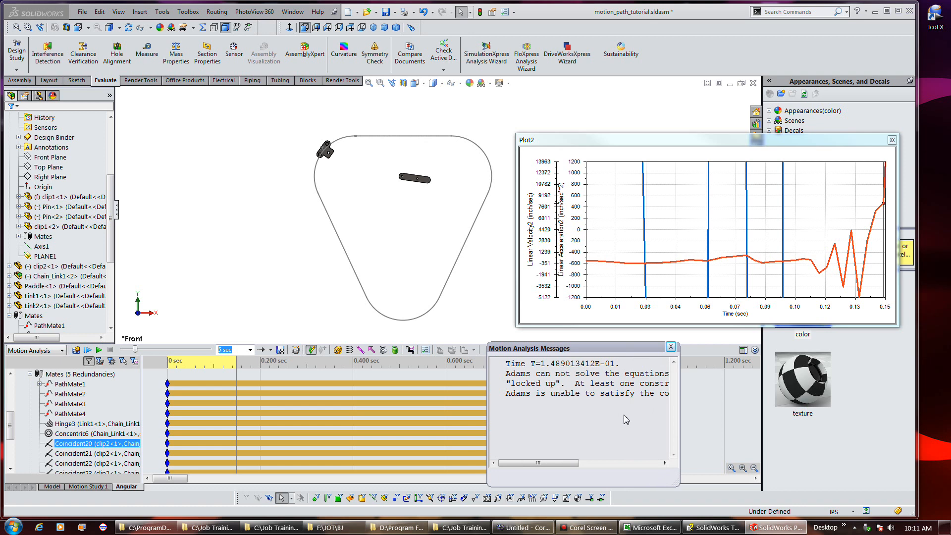
{"action": "mouse_move", "coordinate": [573, 464]}
{"action": "left_mouse_down"}
{"action": "mouse_move", "coordinate": [649, 468]}
{"action": "mouse_move", "coordinate": [572, 466]}
{"action": "left_mouse_up"}
{"action": "left_click", "coordinate": [671, 346]}
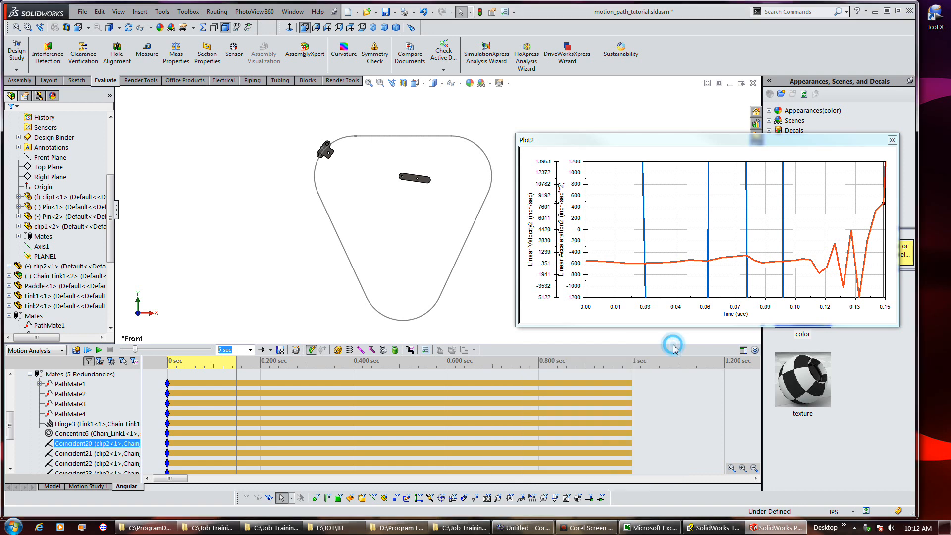
{"action": "left_click", "coordinate": [576, 526]}
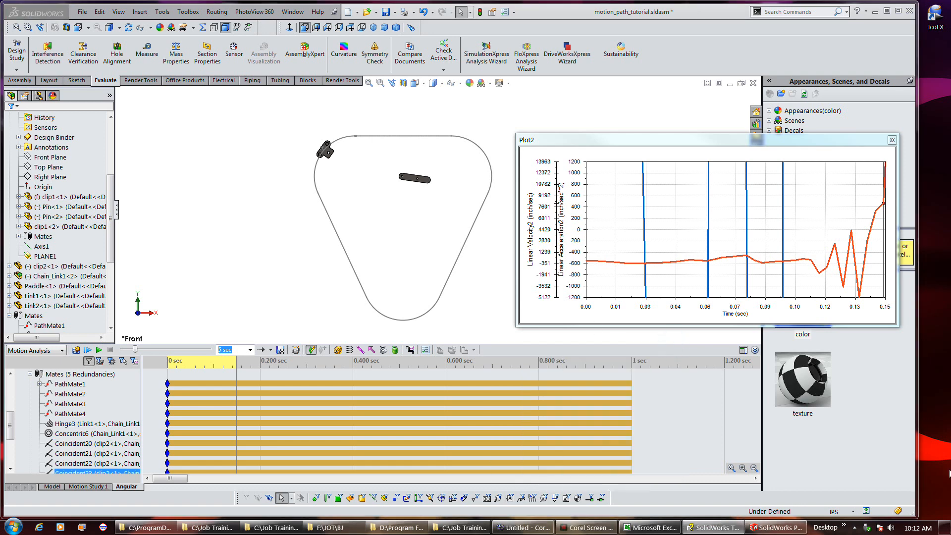
{"action": "key", "text": "Up"}
{"action": "key", "text": "Up"}
{"action": "key", "text": "Up"}
{"action": "key", "text": "Up"}
{"action": "key", "text": "Up"}
{"action": "key", "text": "Up"}
{"action": "key", "text": "Up"}
{"action": "key", "text": "Up"}
{"action": "key", "text": "Up"}
{"action": "key", "text": "Up"}
{"action": "key", "text": "Up"}
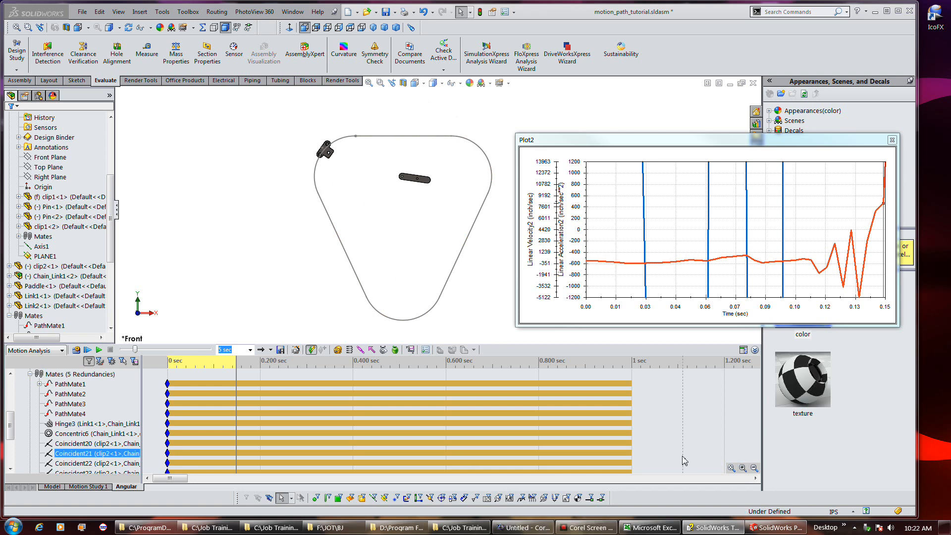
Set the study's cycle rate to 1 cps in Motion Study Properties
{"action": "left_click", "coordinate": [427, 351]}
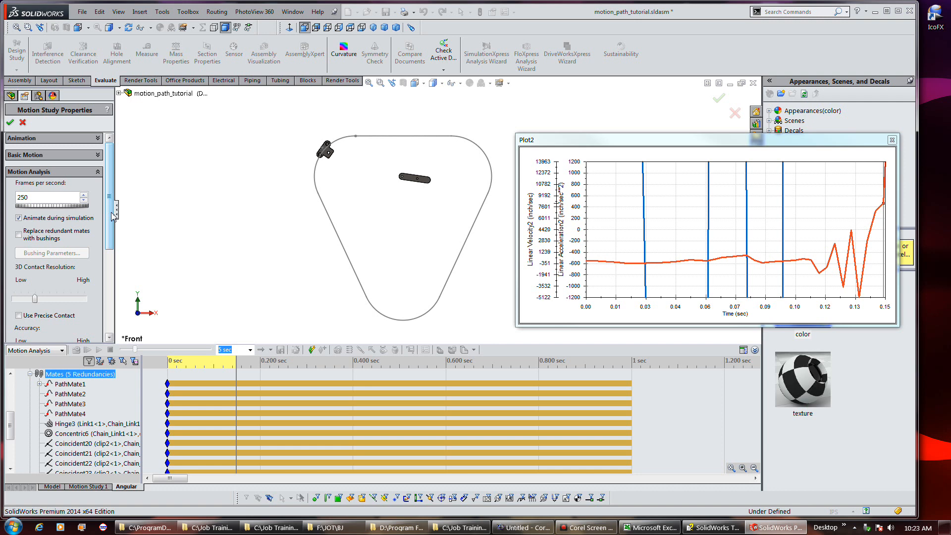
{"action": "left_click_drag", "start_coordinate": [112, 215], "coordinate": [115, 271]}
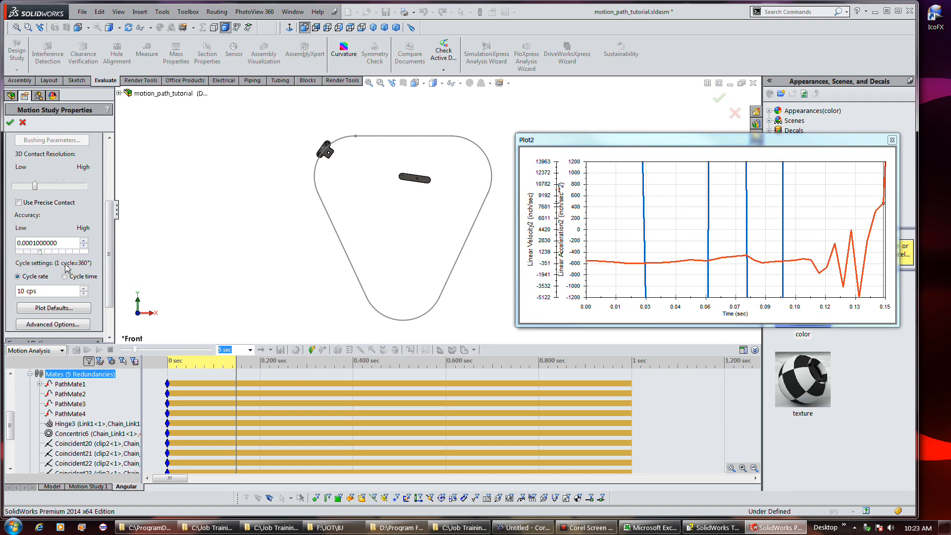
{"action": "double_click", "coordinate": [62, 291]}
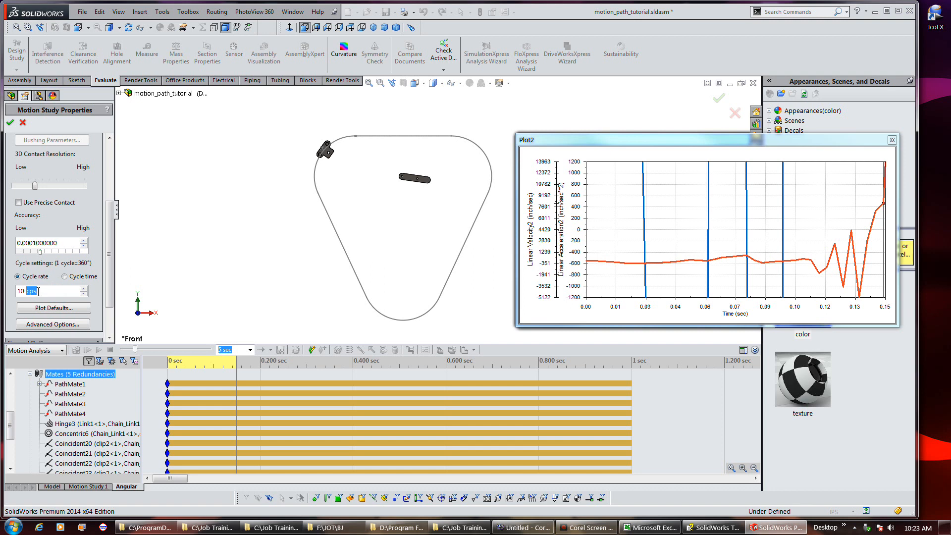
{"action": "double_click", "coordinate": [21, 291]}
{"action": "type", "text": "1"}
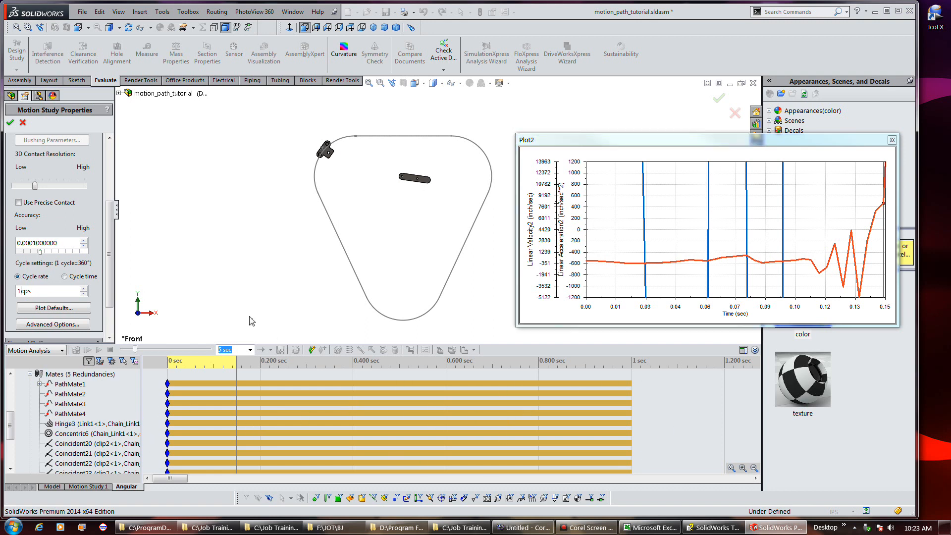
{"action": "left_click", "coordinate": [10, 124]}
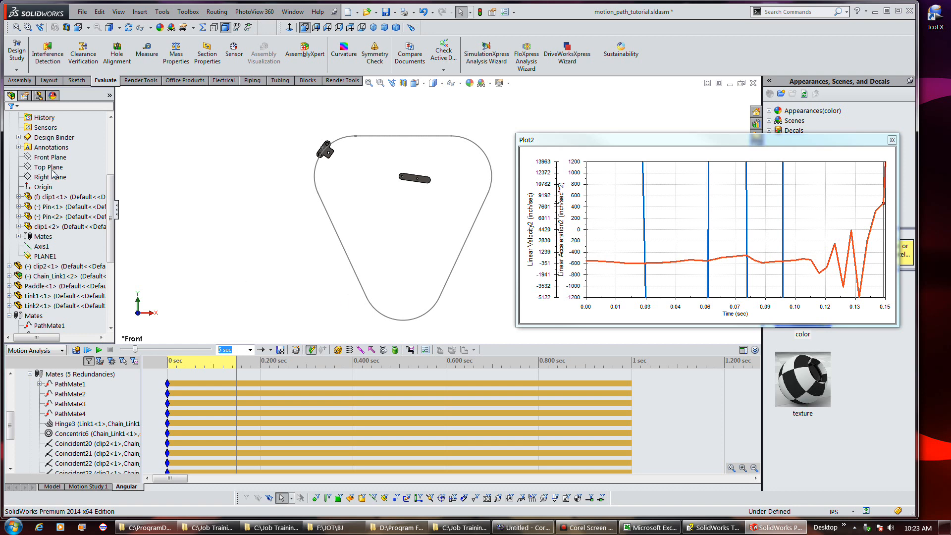
Recalculate the Angular study and pick the plot near 0.7 sec to inspect the mechanism position
{"action": "left_click", "coordinate": [75, 349]}
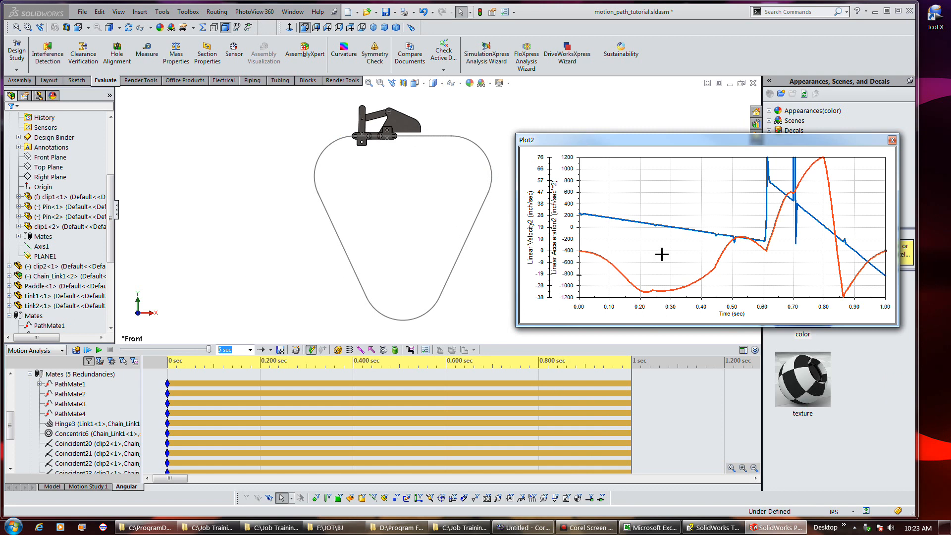
{"action": "left_click", "coordinate": [793, 174]}
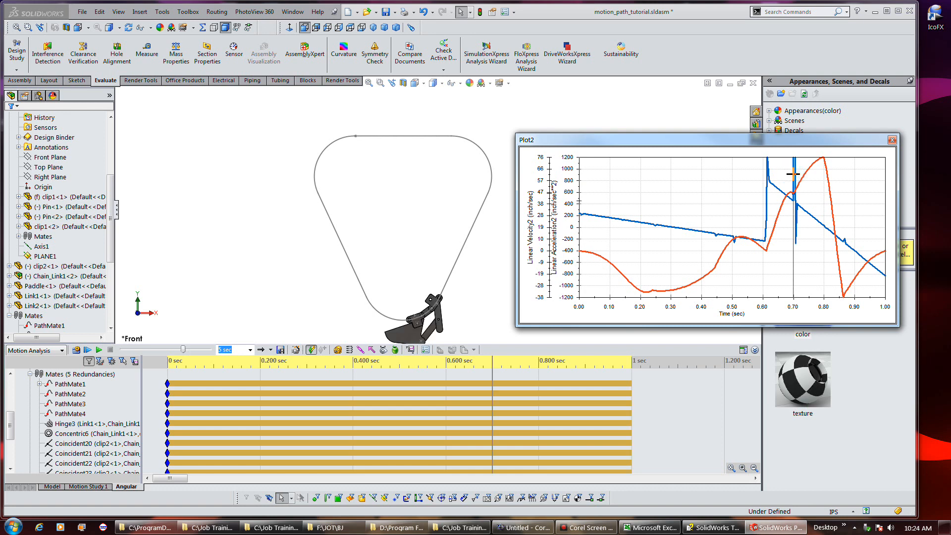
Set the plot's acceleration axis scale to run from -1500 to 1500
{"action": "mouse_move", "coordinate": [796, 179]}
{"action": "left_click", "coordinate": [571, 193]}
{"action": "right_click", "coordinate": [572, 192]}
{"action": "left_click", "coordinate": [583, 198]}
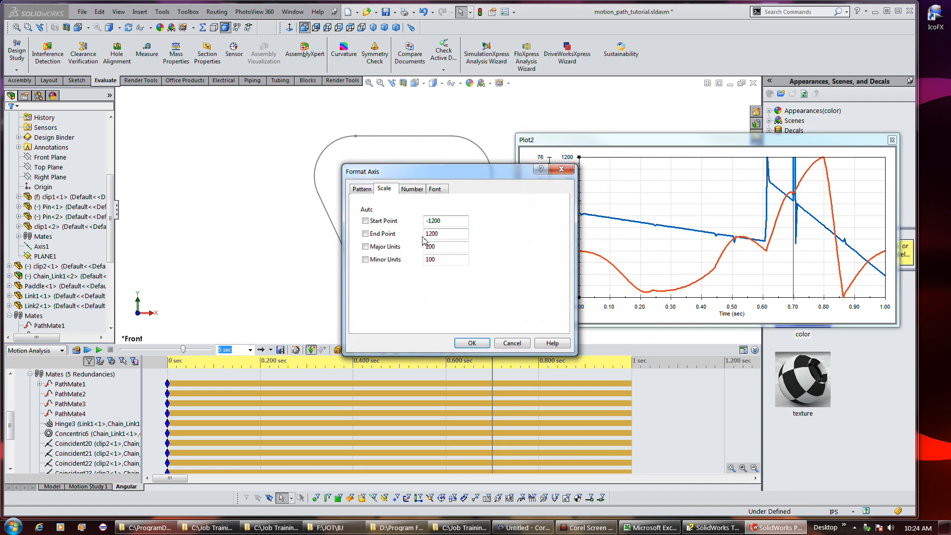
{"action": "left_click_drag", "start_coordinate": [447, 227], "coordinate": [434, 226]}
{"action": "left_click_drag", "start_coordinate": [449, 234], "coordinate": [429, 234]}
{"action": "type", "text": "500"}
{"action": "key", "text": "Return"}
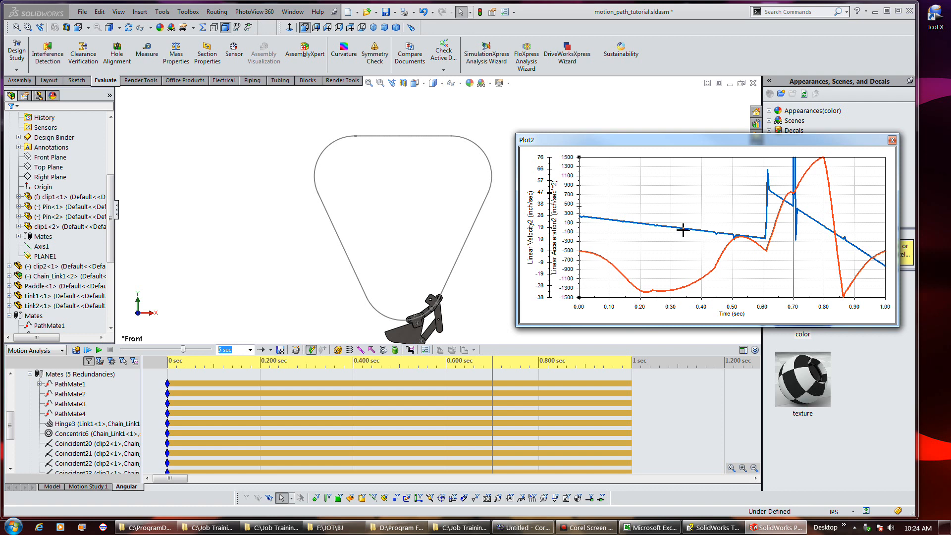
Pick points on the plot near 0.7 sec to inspect the mechanism position
{"action": "left_click", "coordinate": [797, 187]}
{"action": "left_click", "coordinate": [796, 185]}
{"action": "left_click", "coordinate": [796, 182]}
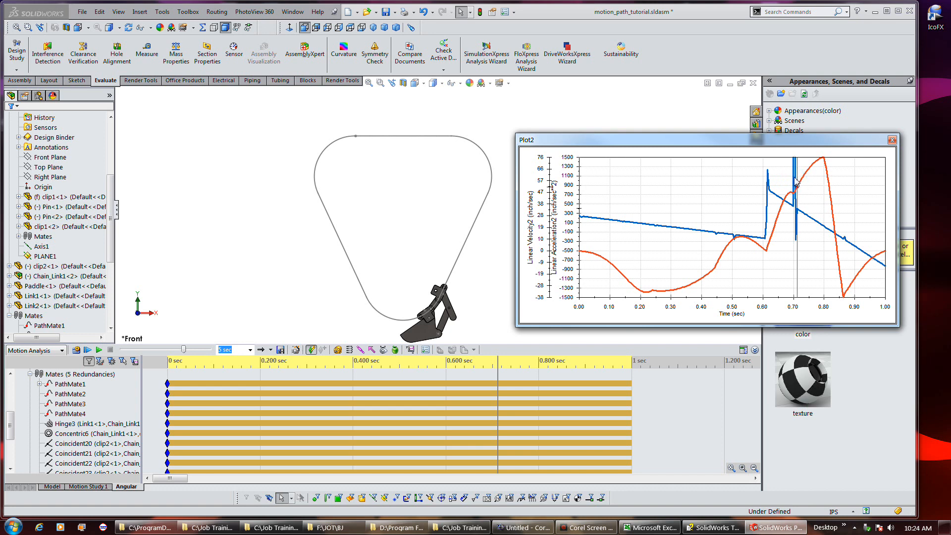
{"action": "left_click", "coordinate": [794, 173]}
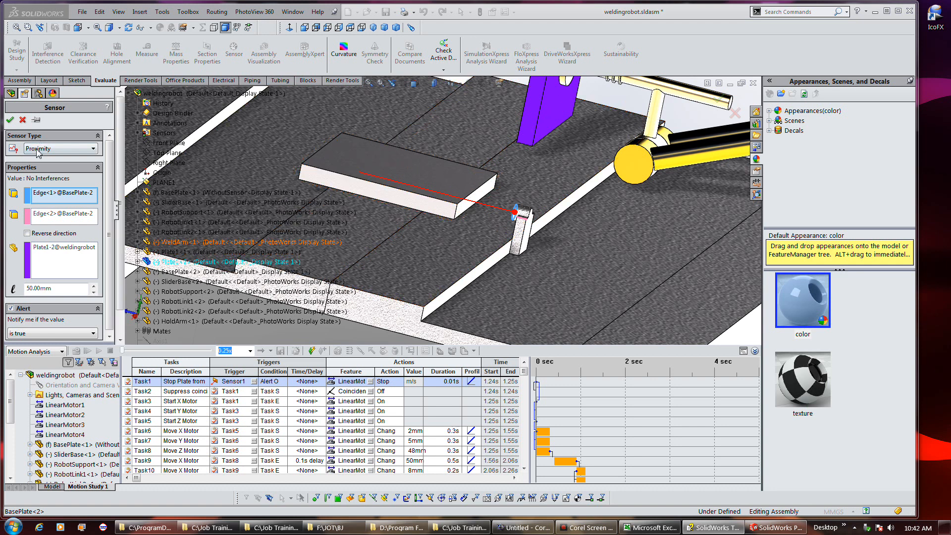
Create a Proximity sensor with its alert set to notify when true
{"action": "left_click", "coordinate": [94, 150]}
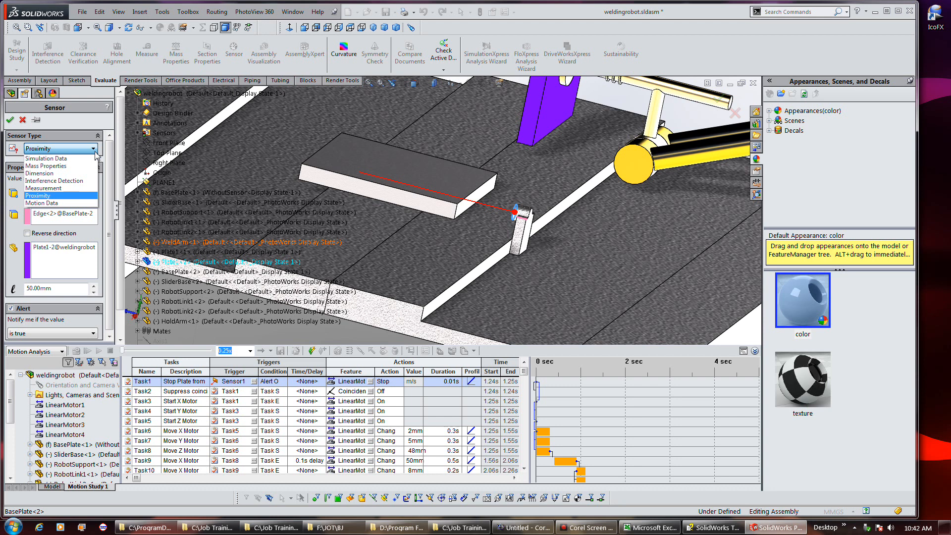
{"action": "left_click", "coordinate": [95, 152]}
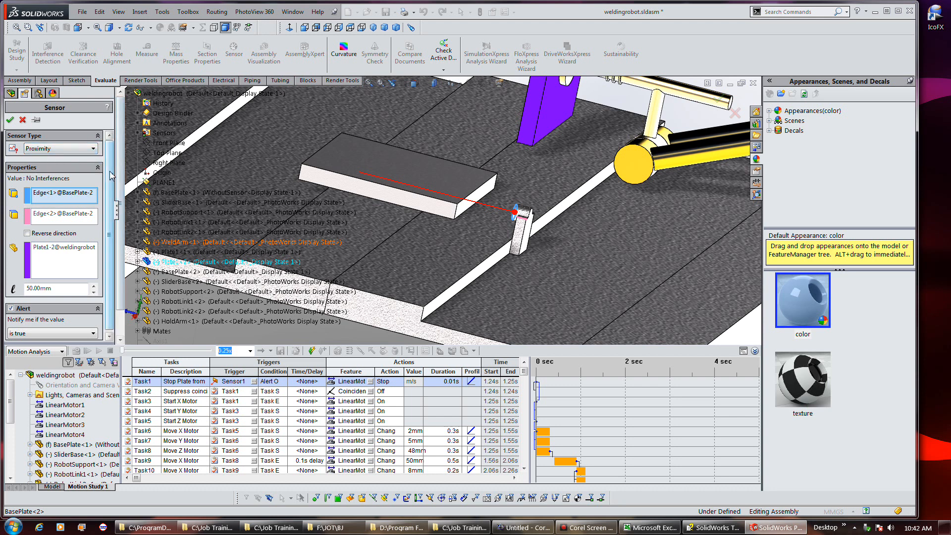
{"action": "left_click_drag", "start_coordinate": [110, 171], "coordinate": [106, 199]}
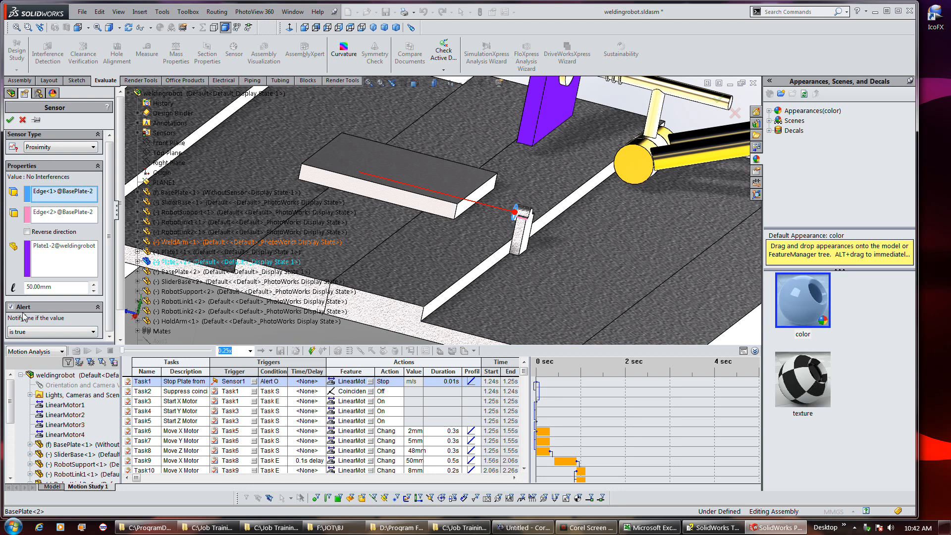
{"action": "left_click", "coordinate": [94, 333]}
{"action": "left_click", "coordinate": [95, 333]}
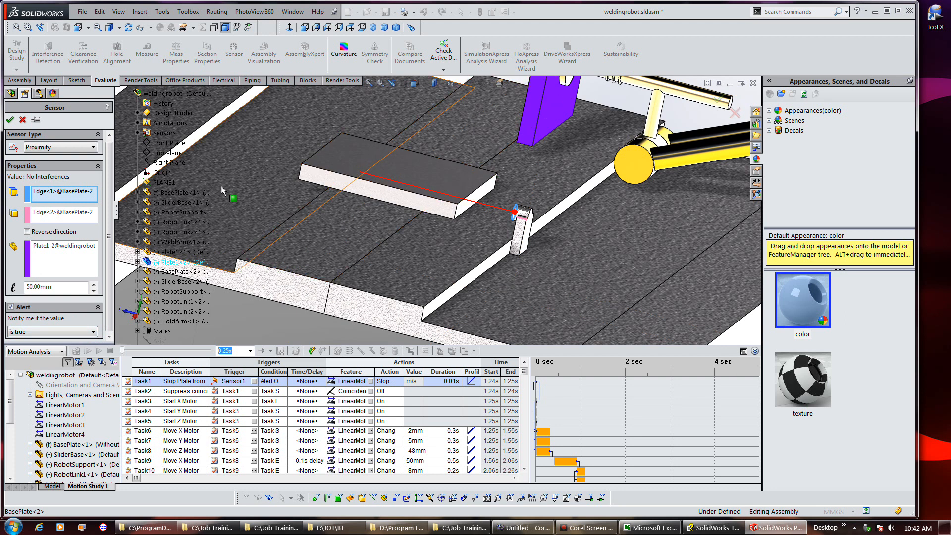
{"action": "left_click", "coordinate": [10, 121]}
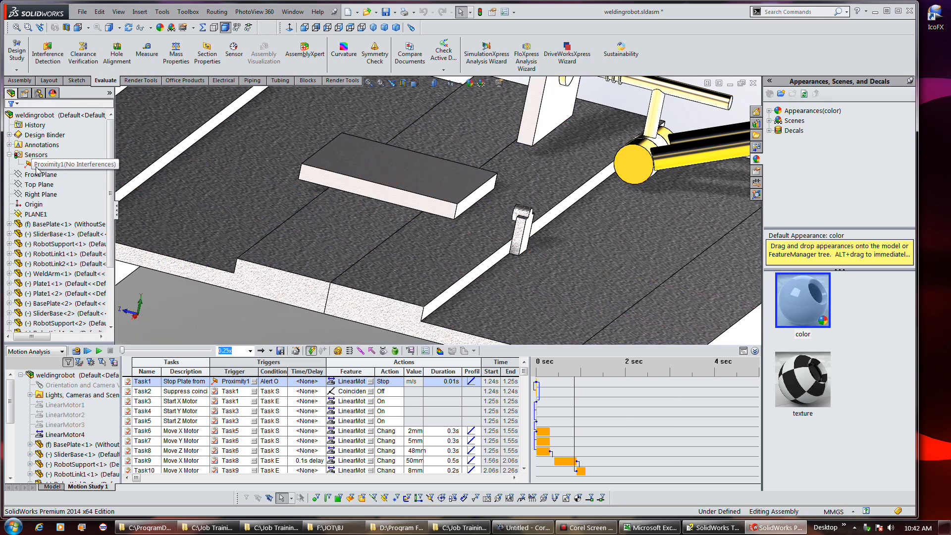
Zoom to fit and inspect the linear motor driving the second slider base, then close the motor editor
{"action": "left_click", "coordinate": [74, 416]}
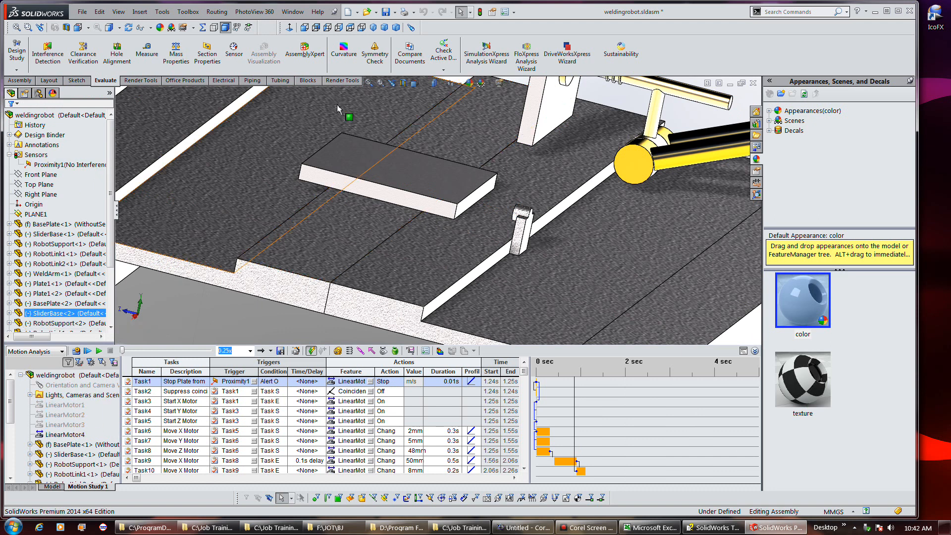
{"action": "left_click", "coordinate": [368, 82]}
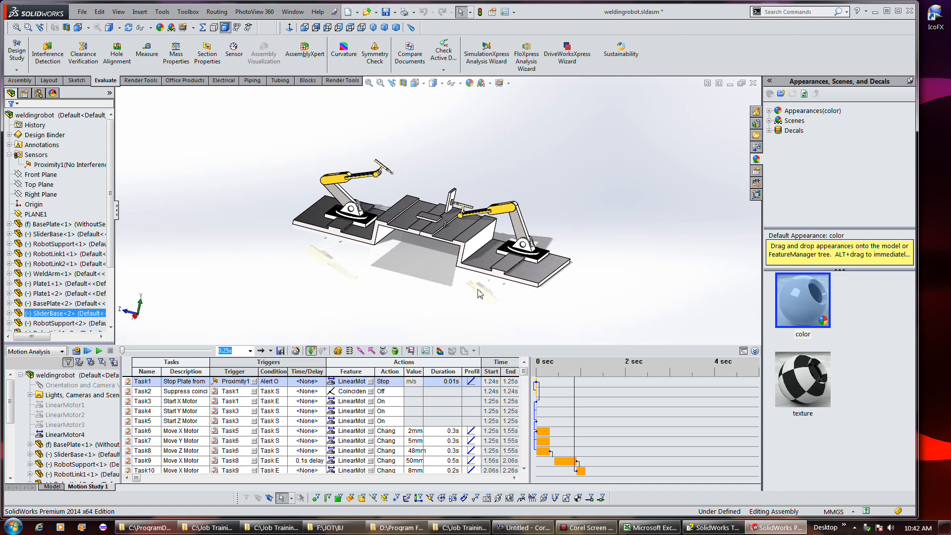
{"action": "left_click", "coordinate": [83, 435]}
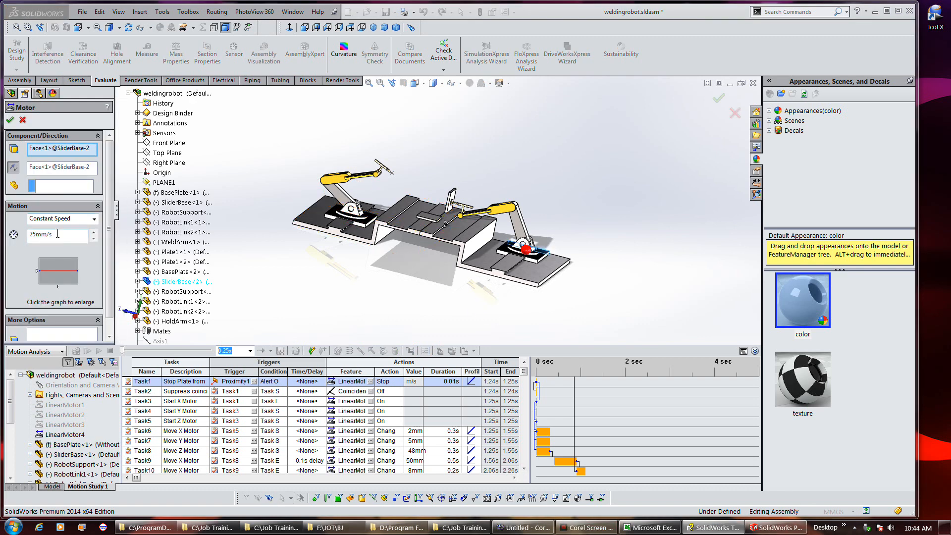
{"action": "scroll", "coordinate": [113, 256], "scroll_direction": "down", "scroll_amount": 2}
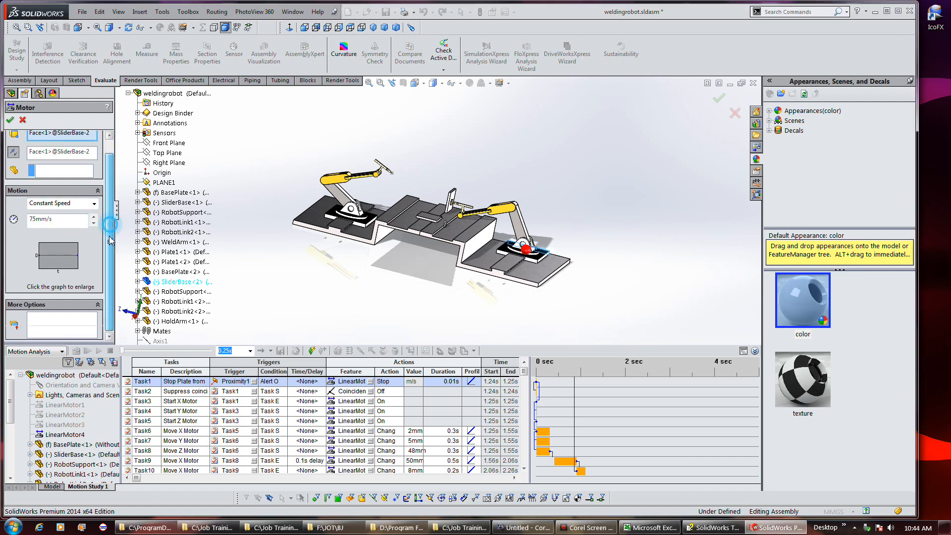
{"action": "scroll", "coordinate": [113, 256], "scroll_direction": "up", "scroll_amount": 2}
{"action": "scroll", "coordinate": [118, 238], "scroll_direction": "down", "scroll_amount": 2}
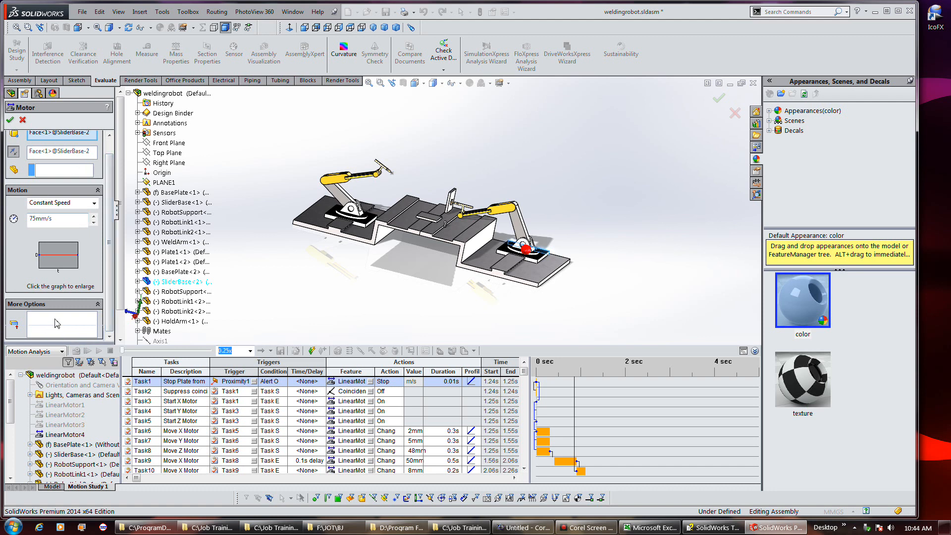
{"action": "scroll", "coordinate": [108, 272], "scroll_direction": "up", "scroll_amount": 1}
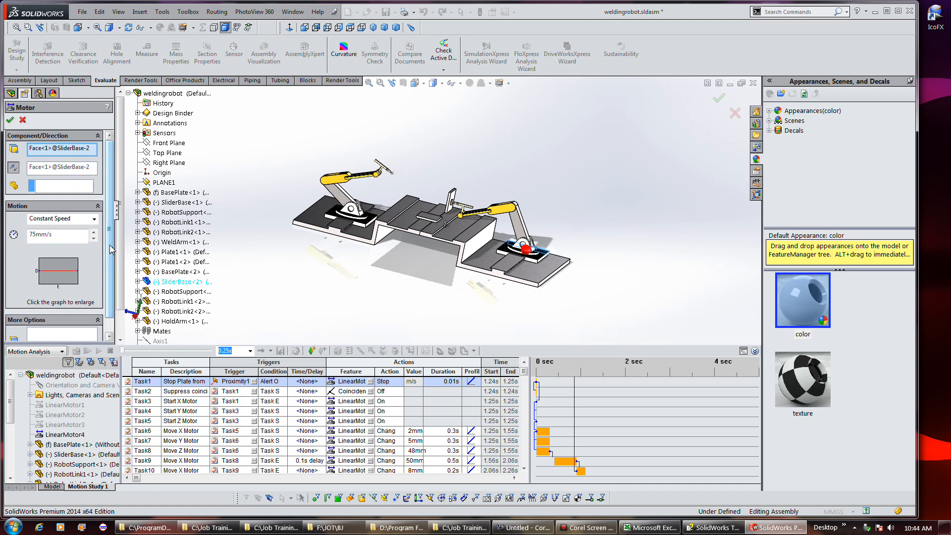
{"action": "left_click", "coordinate": [10, 120]}
Open LinearMotor1's definition to review its servo motor settings, then close it
{"action": "left_click", "coordinate": [64, 405]}
{"action": "right_click", "coordinate": [65, 405]}
{"action": "left_click", "coordinate": [91, 412]}
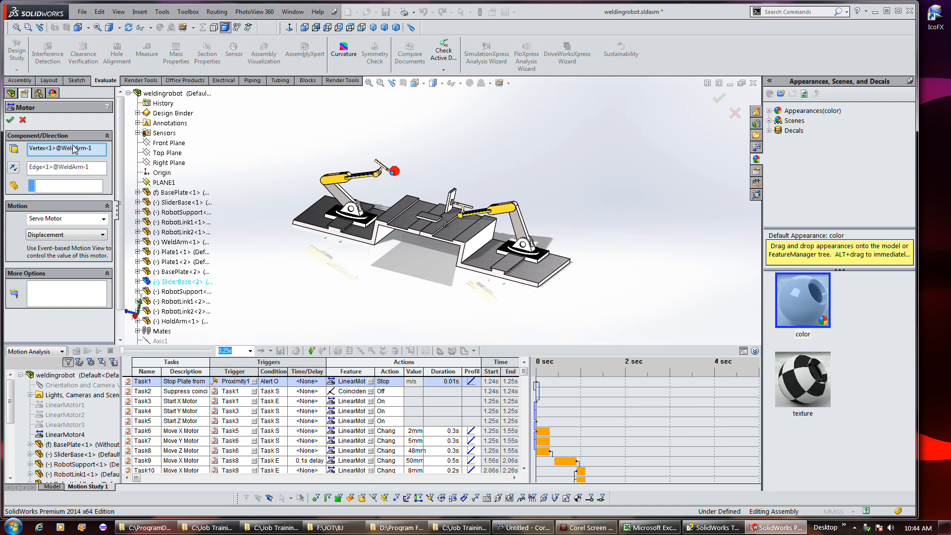
{"action": "left_click", "coordinate": [9, 120]}
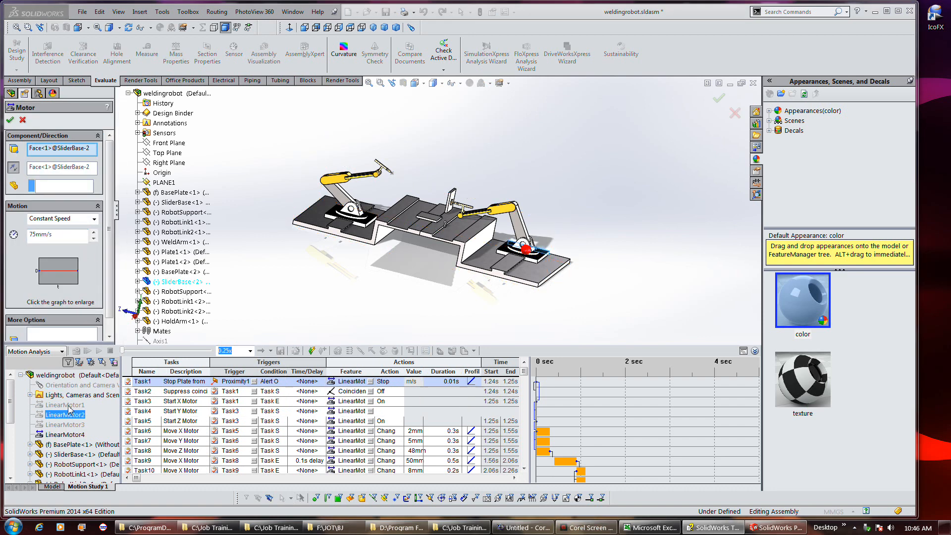
Review the motor's motion types and enlarge its displacement graph, then close the motor editor
{"action": "left_click", "coordinate": [94, 219]}
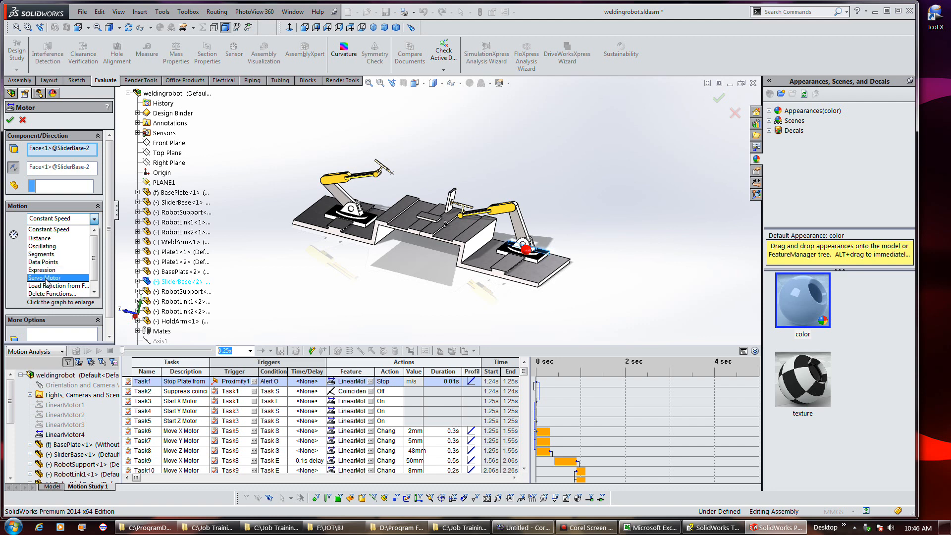
{"action": "left_click", "coordinate": [15, 261]}
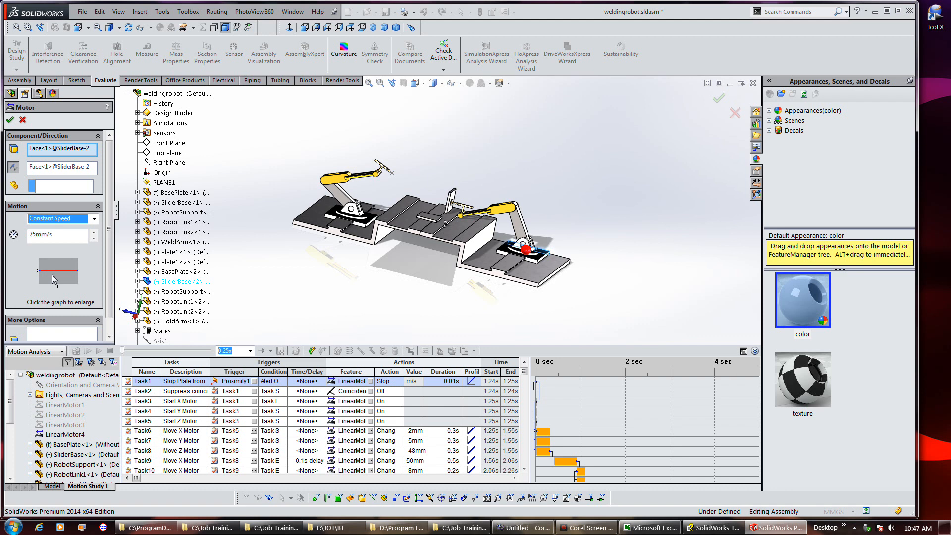
{"action": "left_click", "coordinate": [87, 267]}
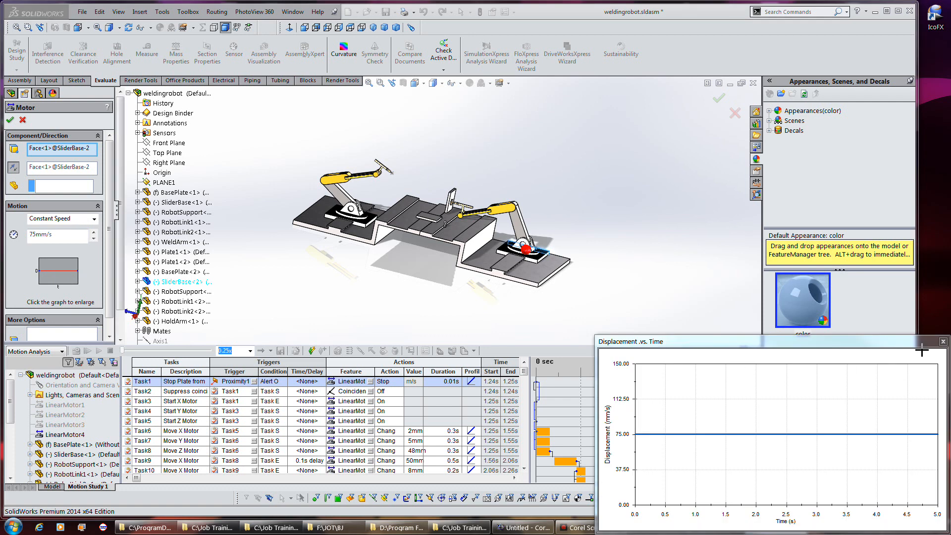
{"action": "left_click", "coordinate": [943, 341]}
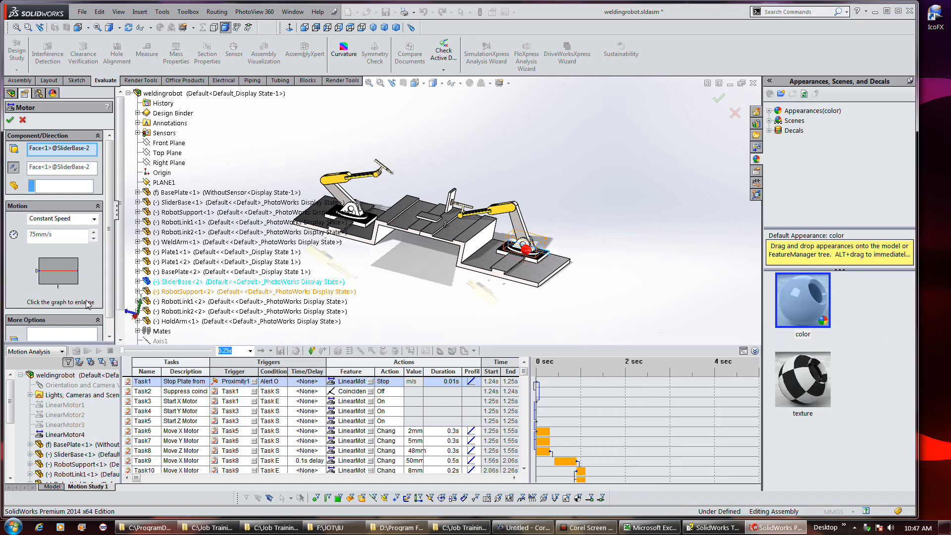
{"action": "left_click_drag", "start_coordinate": [108, 303], "coordinate": [109, 325]}
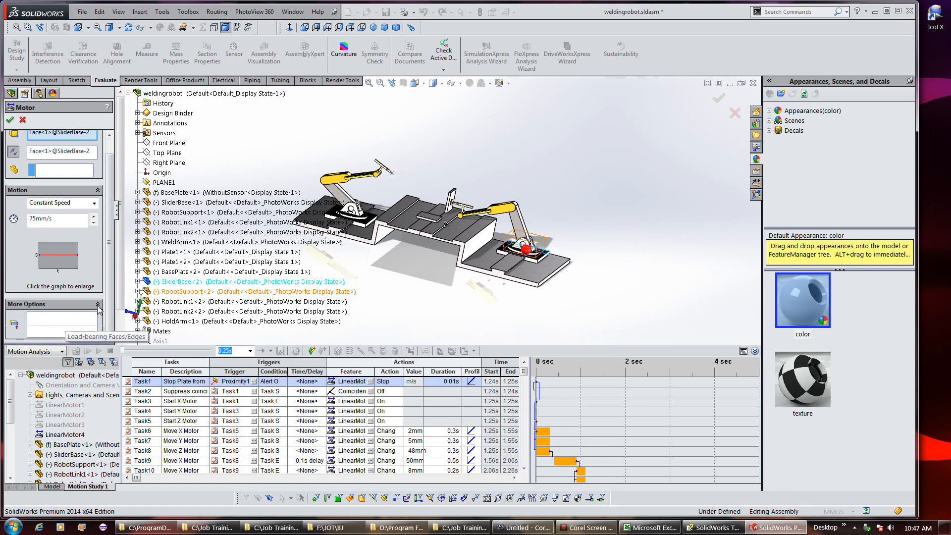
{"action": "left_click_drag", "start_coordinate": [109, 306], "coordinate": [115, 288]}
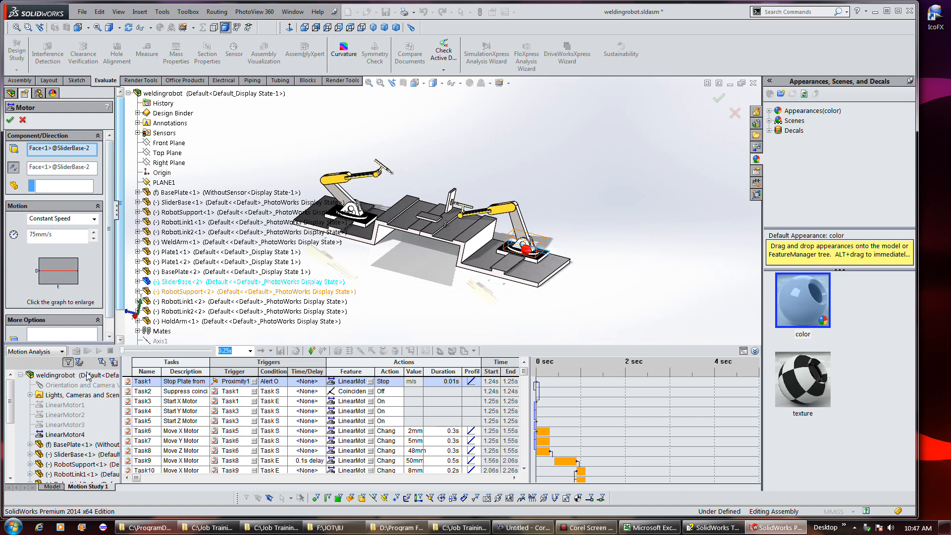
{"action": "left_click", "coordinate": [11, 121]}
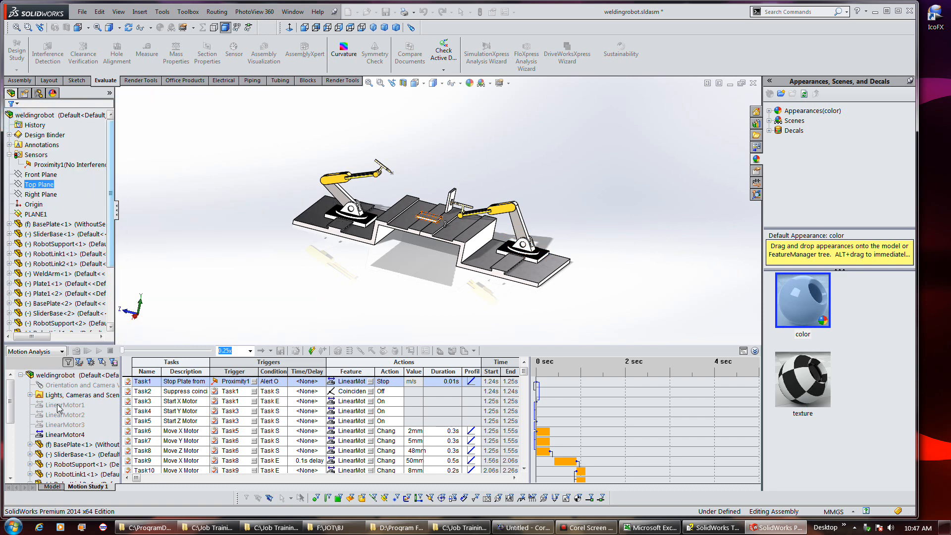
Open LinearMotor3's servo motor settings and review its displacement options, then close it
{"action": "right_click", "coordinate": [60, 430]}
{"action": "left_click", "coordinate": [74, 432]}
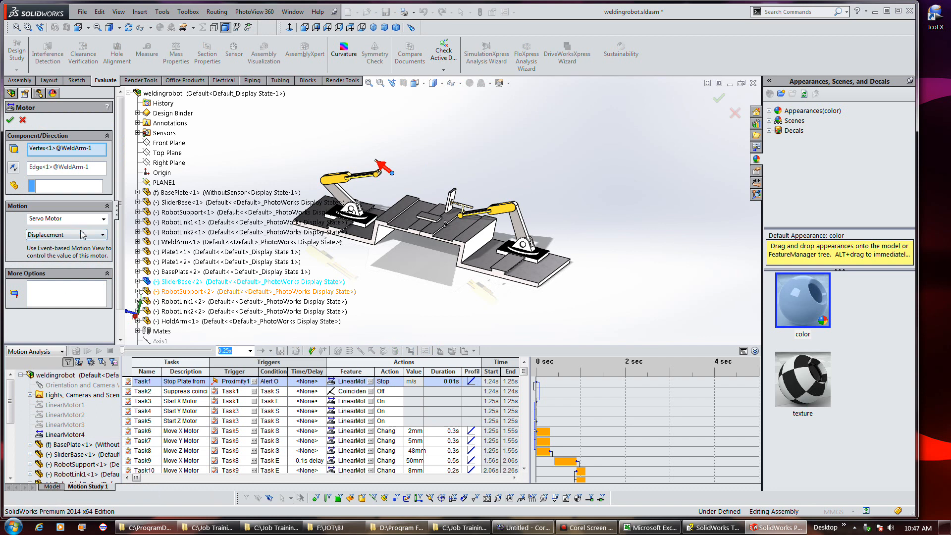
{"action": "left_click", "coordinate": [102, 235]}
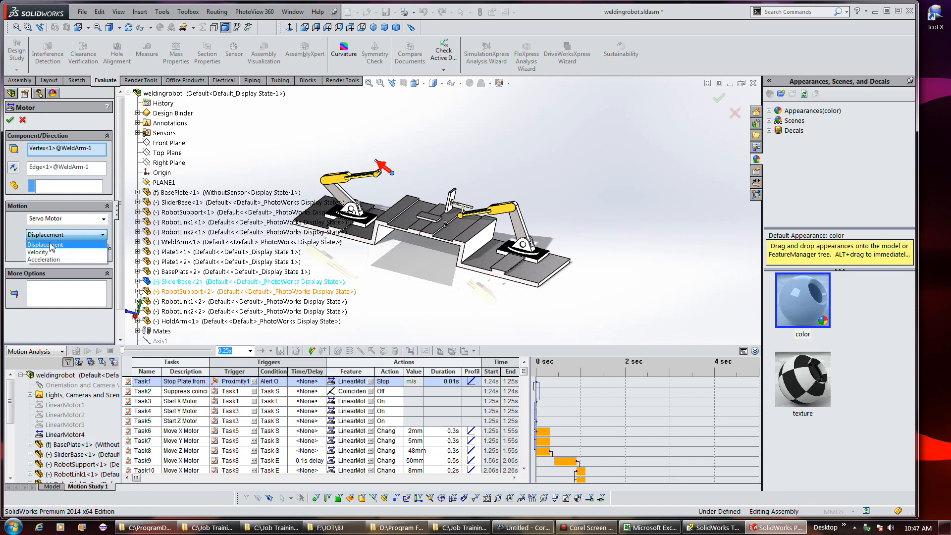
{"action": "left_click", "coordinate": [14, 236]}
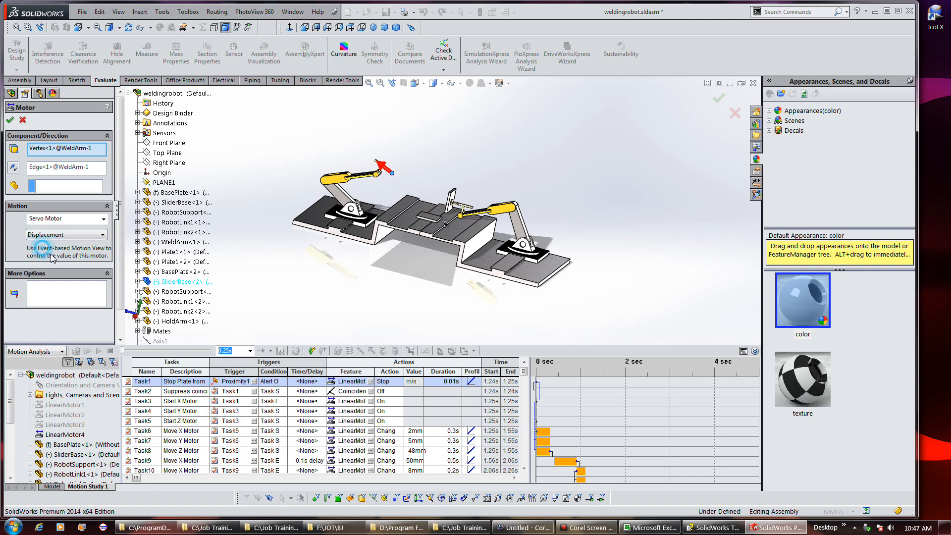
{"action": "left_click", "coordinate": [9, 120]}
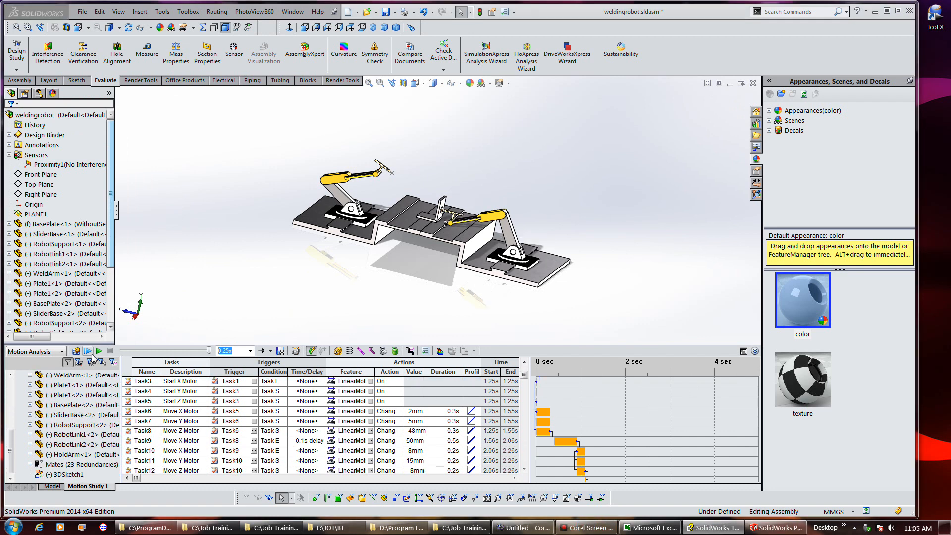
Play the event-based study and scrub the timeline view back to about 1.2 sec
{"action": "left_click", "coordinate": [88, 351]}
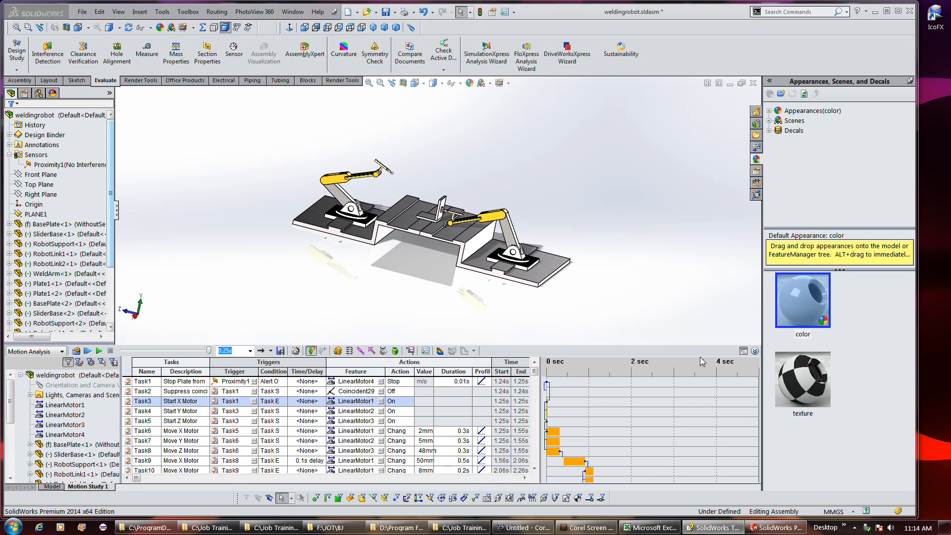
{"action": "left_click", "coordinate": [743, 351]}
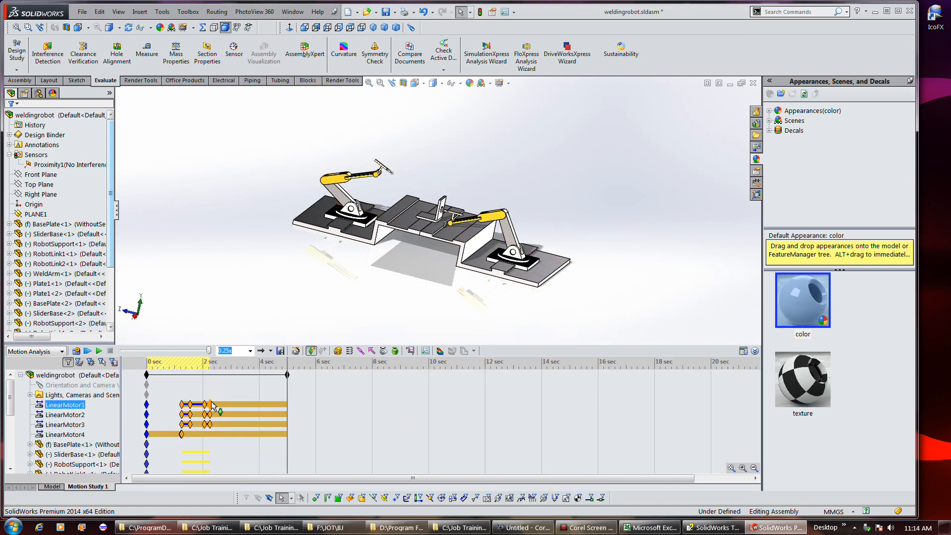
{"action": "mouse_move", "coordinate": [211, 404]}
{"action": "left_click", "coordinate": [586, 527]}
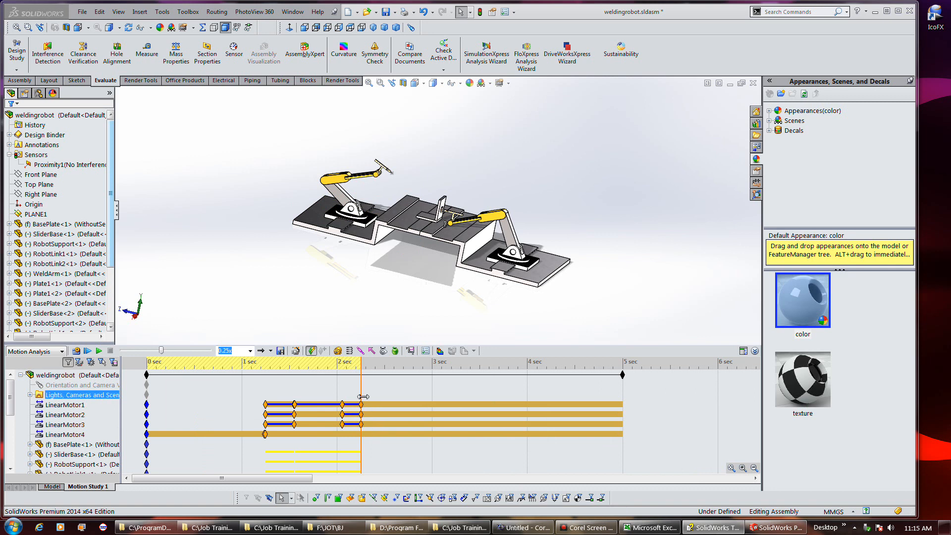
{"action": "left_click", "coordinate": [266, 375]}
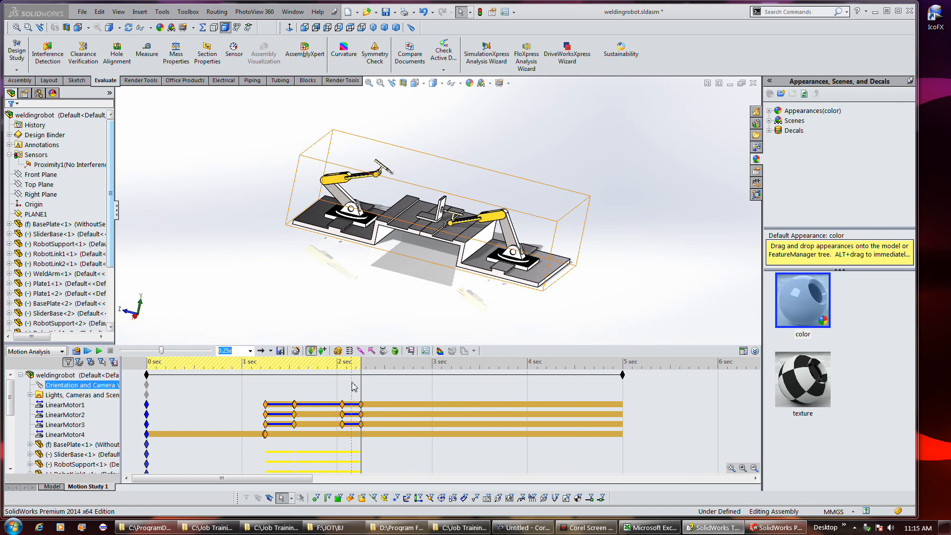
{"action": "left_click_drag", "start_coordinate": [361, 384], "coordinate": [260, 386]}
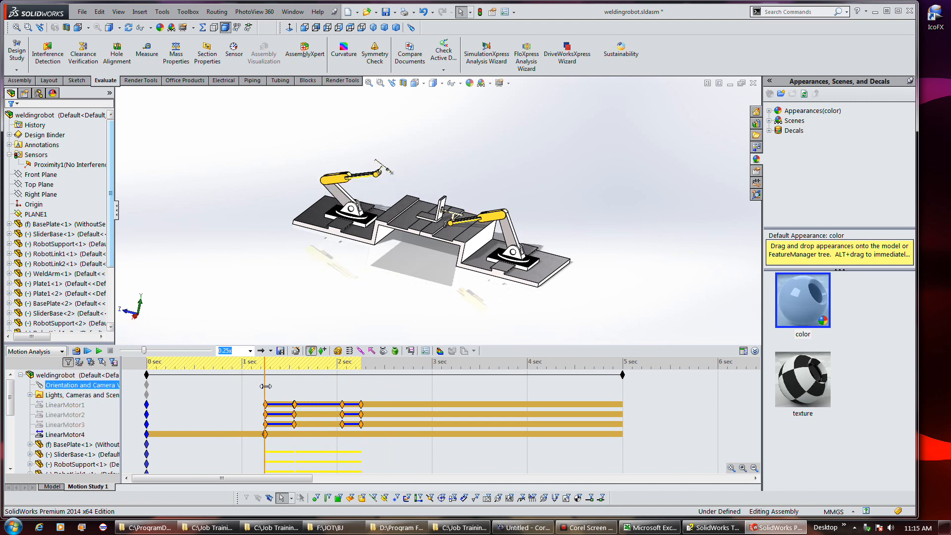
{"action": "left_click", "coordinate": [743, 351]}
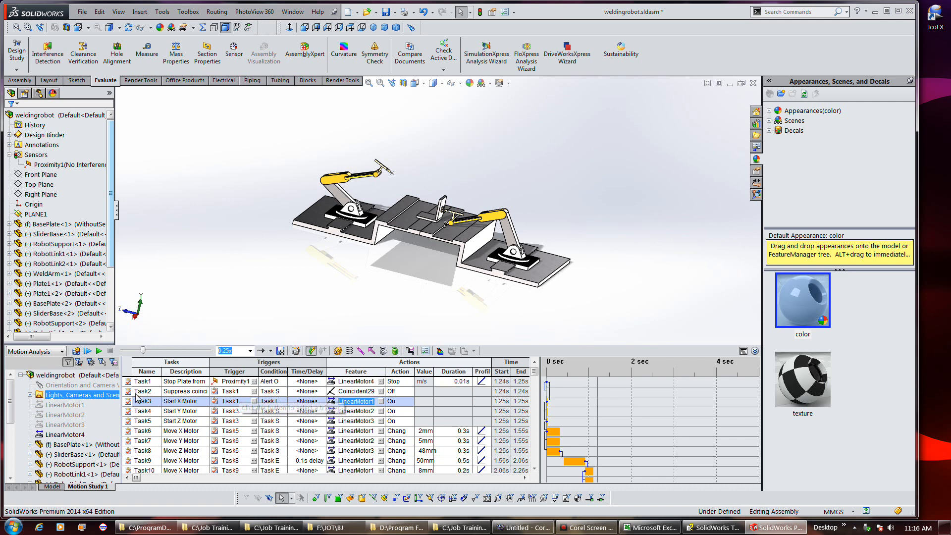
Review Task2's trigger in the Trigger dialog and scroll through the event task list
{"action": "left_click", "coordinate": [255, 391]}
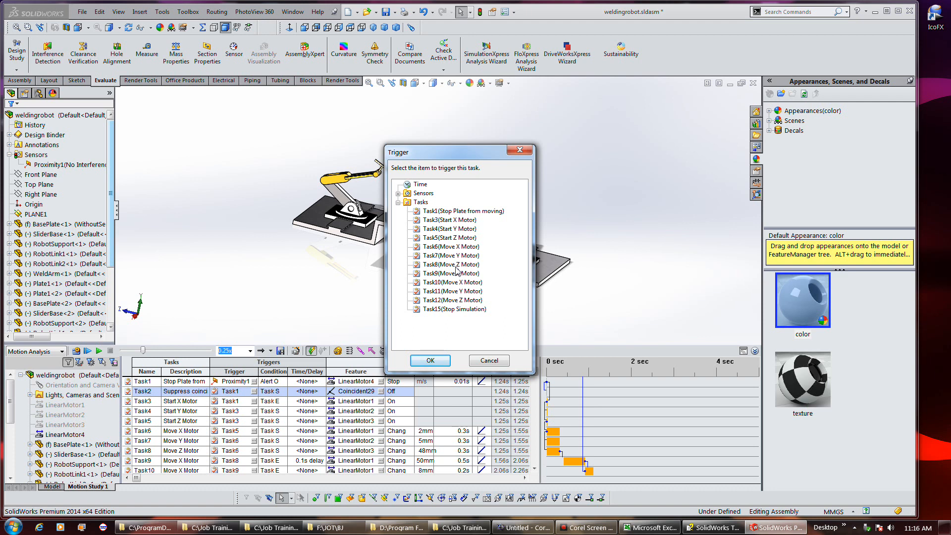
{"action": "left_click", "coordinate": [430, 360]}
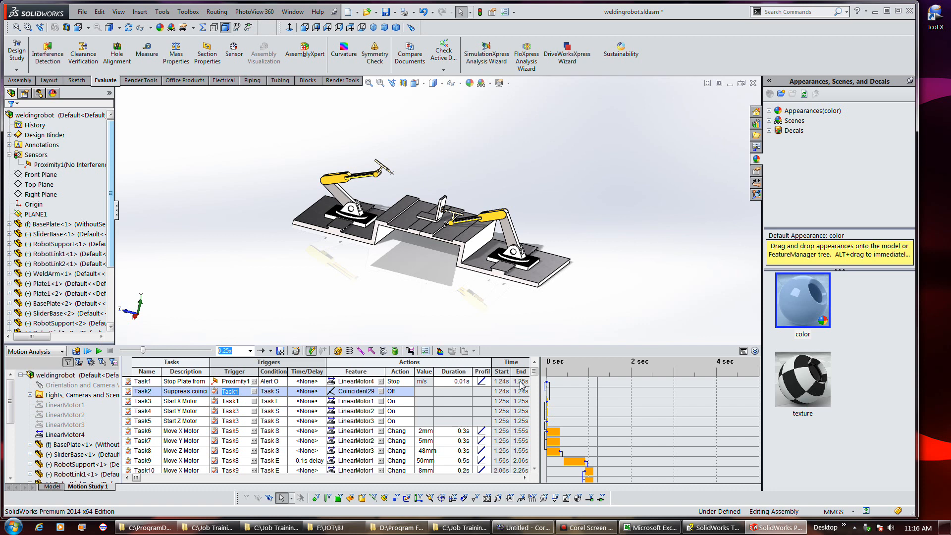
{"action": "scroll", "coordinate": [534, 382], "scroll_direction": "down", "scroll_amount": 2}
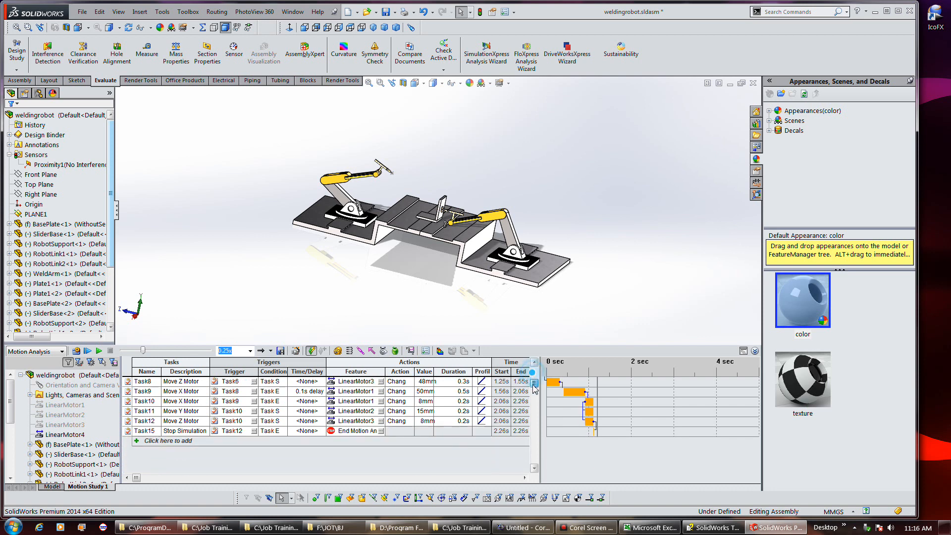
{"action": "scroll", "coordinate": [534, 384], "scroll_direction": "down", "scroll_amount": 1}
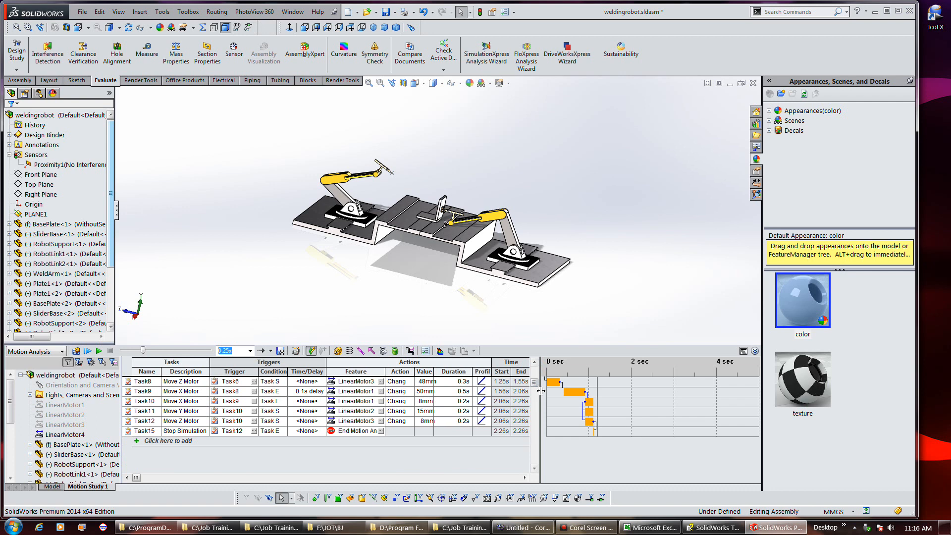
{"action": "scroll", "coordinate": [536, 381], "scroll_direction": "up", "scroll_amount": 3}
{"action": "scroll", "coordinate": [536, 382], "scroll_direction": "up", "scroll_amount": 1}
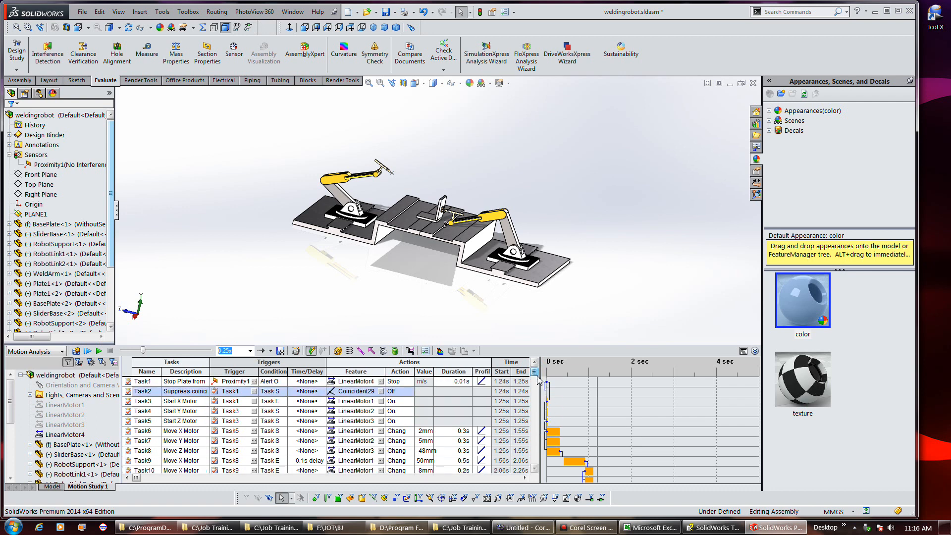
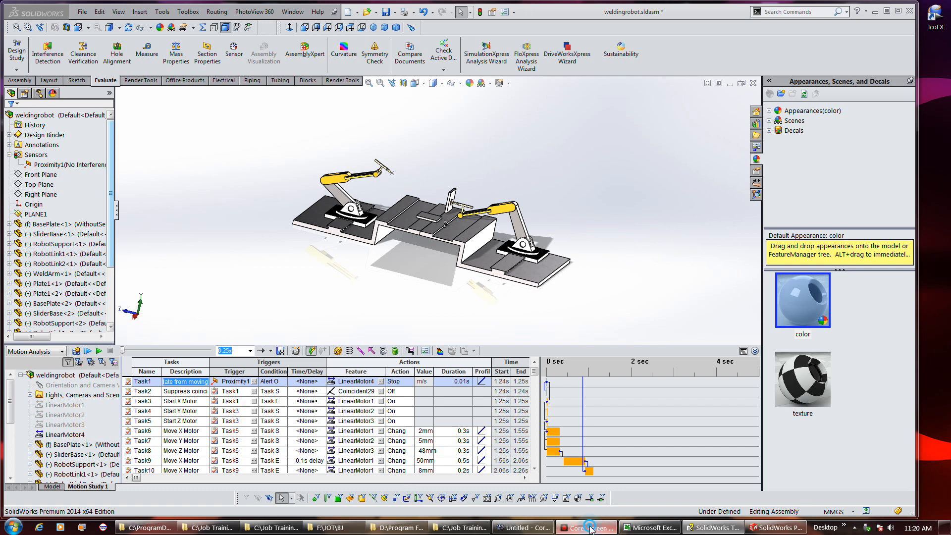
Finish Task1's description as Stop Plate from moving and select its motion profile cell
{"action": "left_click", "coordinate": [483, 385]}
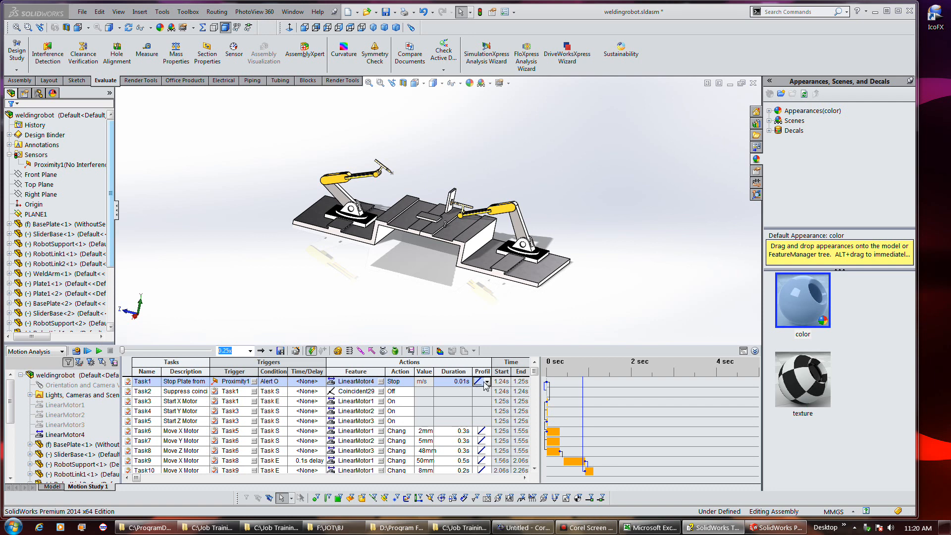
{"action": "left_click", "coordinate": [487, 382]}
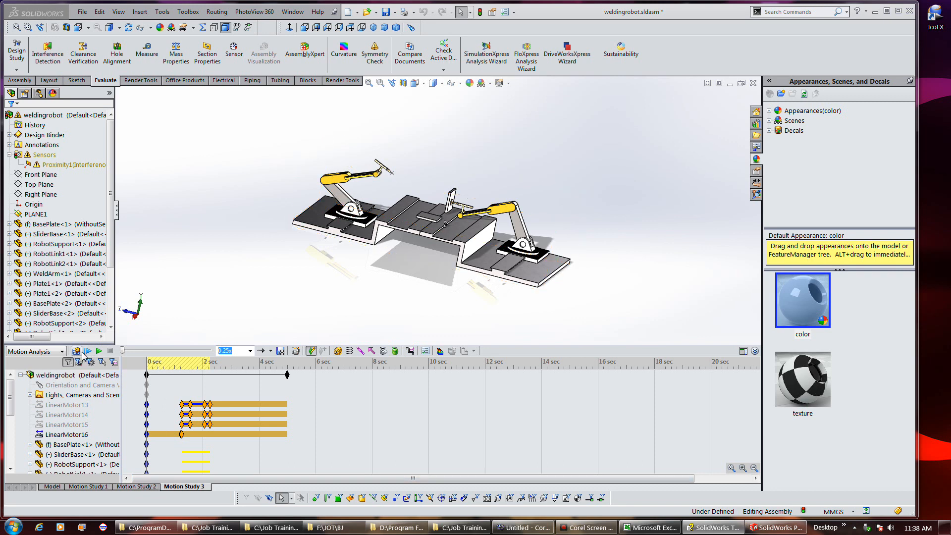
Play Motion Study 3 and scrub its timeline back to about 1.5 sec
{"action": "left_click", "coordinate": [76, 351]}
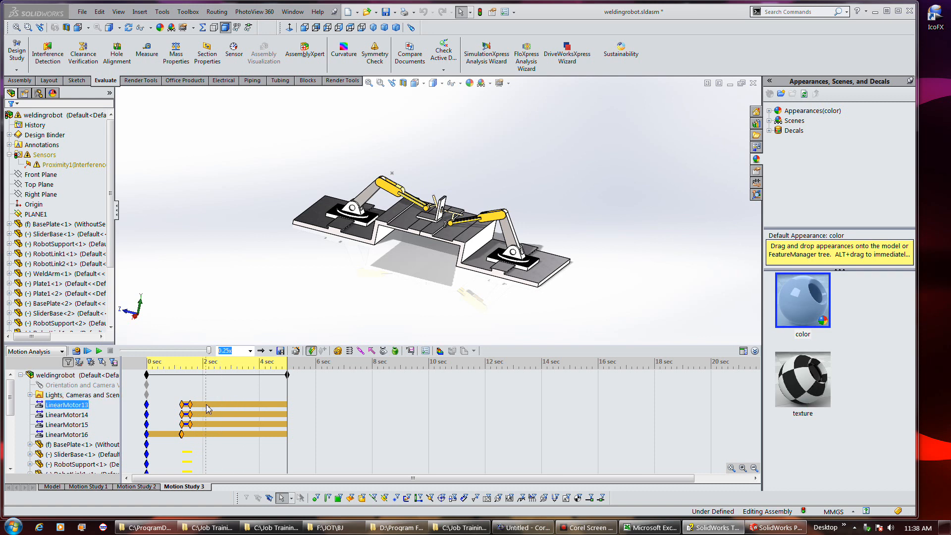
{"action": "left_click_drag", "start_coordinate": [286, 392], "coordinate": [190, 395]}
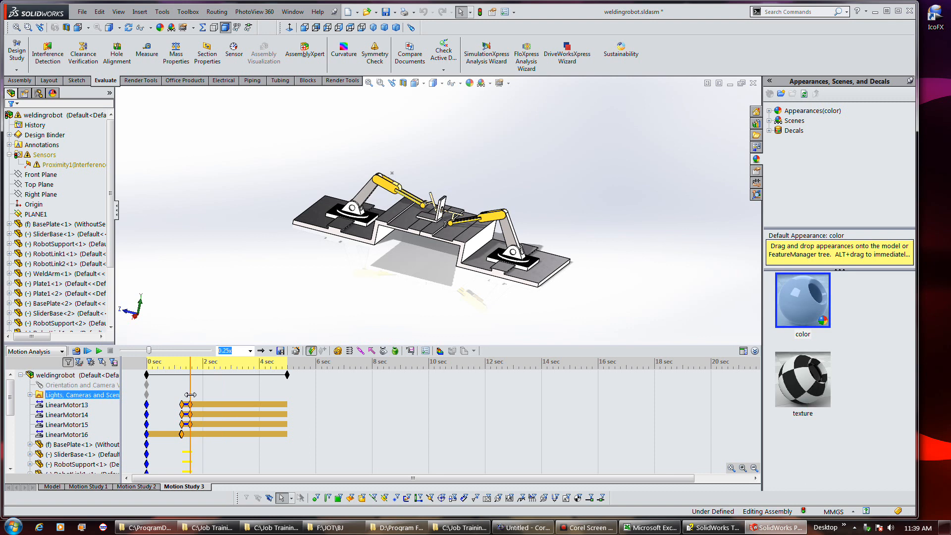
Compare Motion Study 1's timeline view with Motion Study 3, zooming into Study 3's timeline
{"action": "left_click", "coordinate": [57, 487]}
{"action": "left_click", "coordinate": [88, 487]}
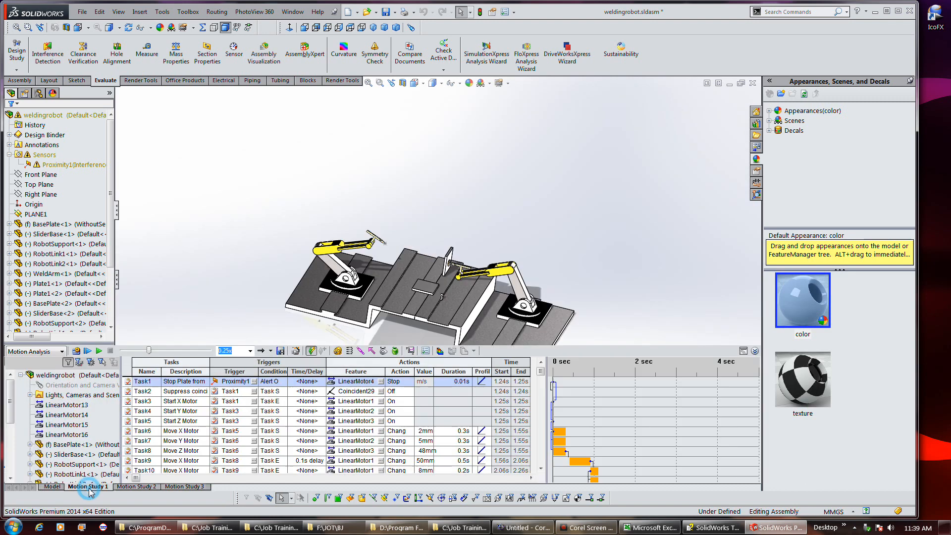
{"action": "left_click", "coordinate": [743, 350]}
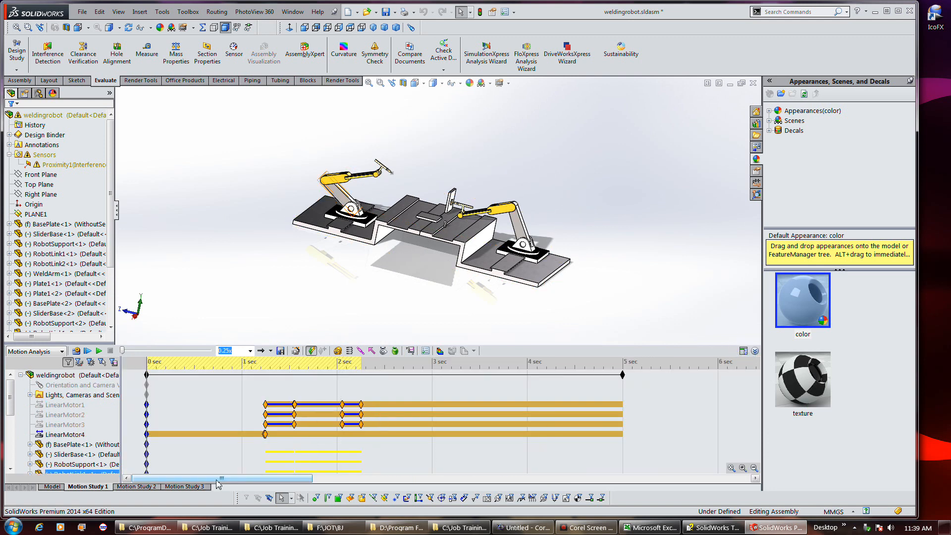
{"action": "left_click", "coordinate": [197, 488]}
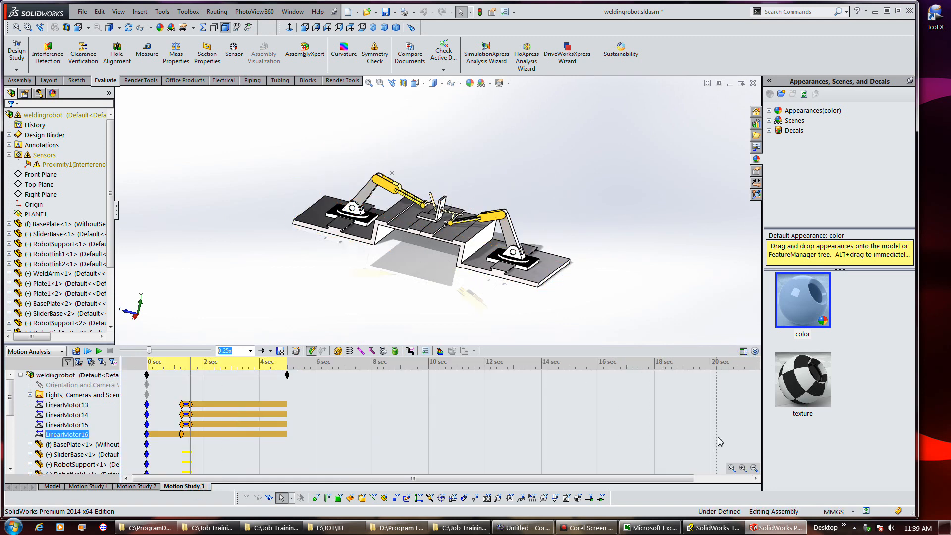
{"action": "left_click", "coordinate": [728, 467]}
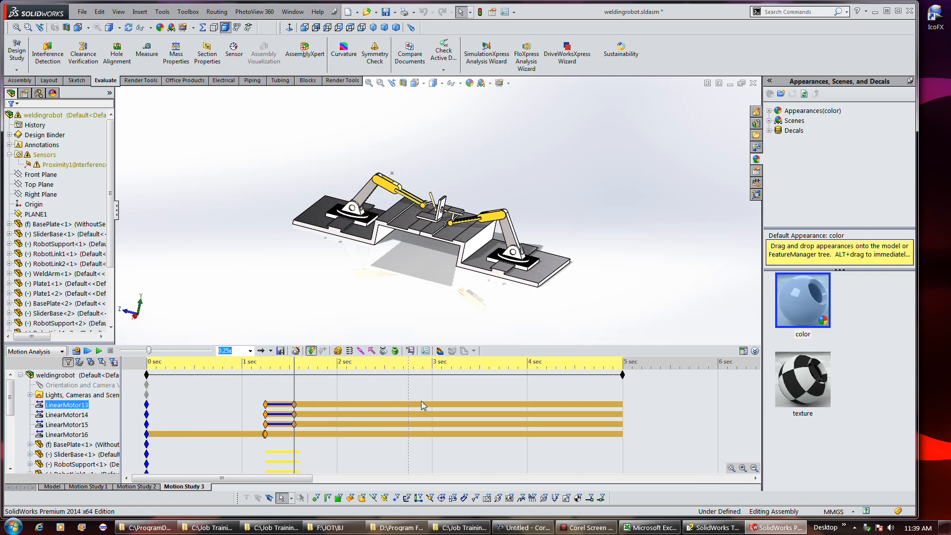
Review Motion Study 2's zoomed timeline, then Motion Study 1's motor key points
{"action": "left_click", "coordinate": [138, 487]}
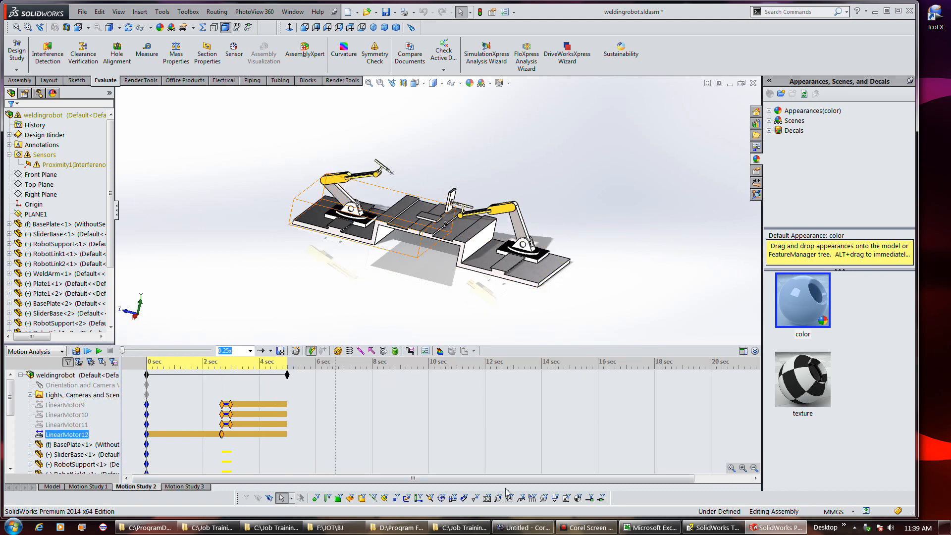
{"action": "left_click", "coordinate": [731, 467]}
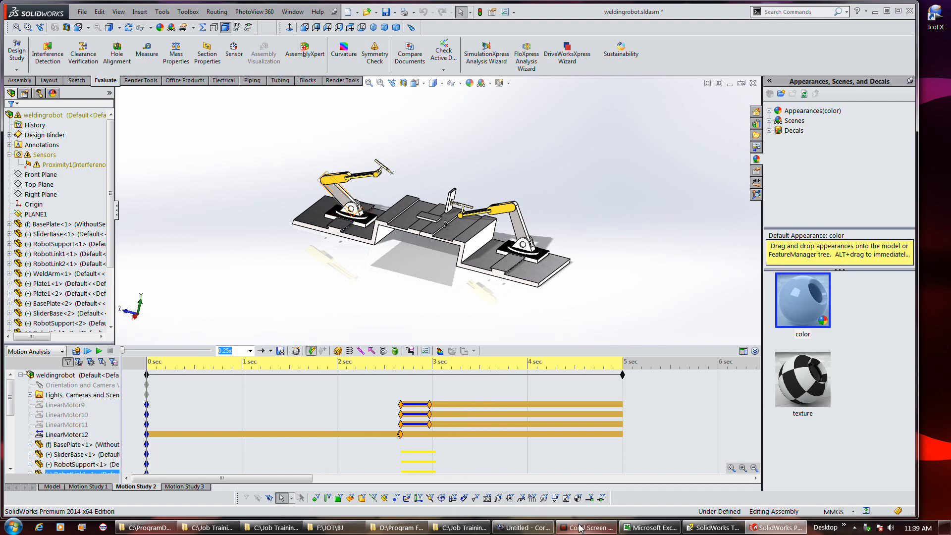
{"action": "mouse_move", "coordinate": [580, 528]}
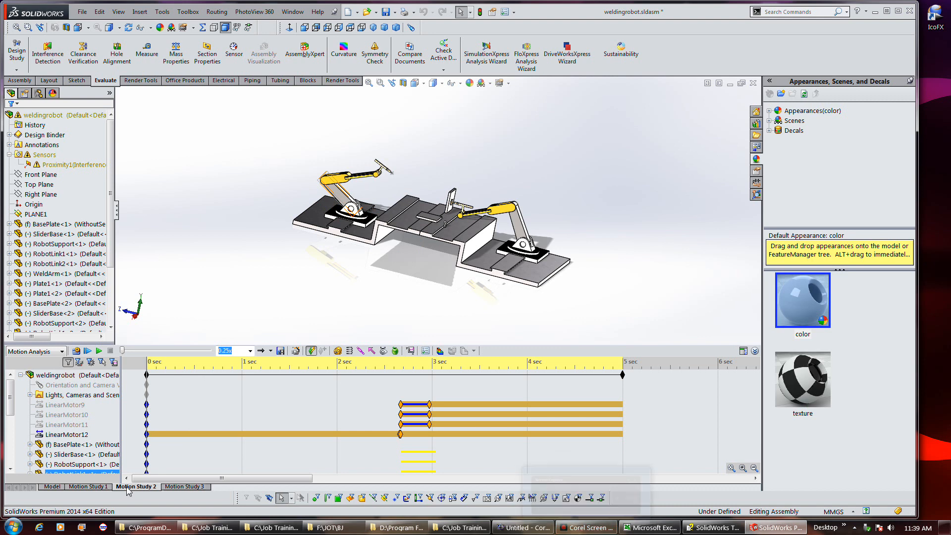
{"action": "left_click", "coordinate": [88, 487]}
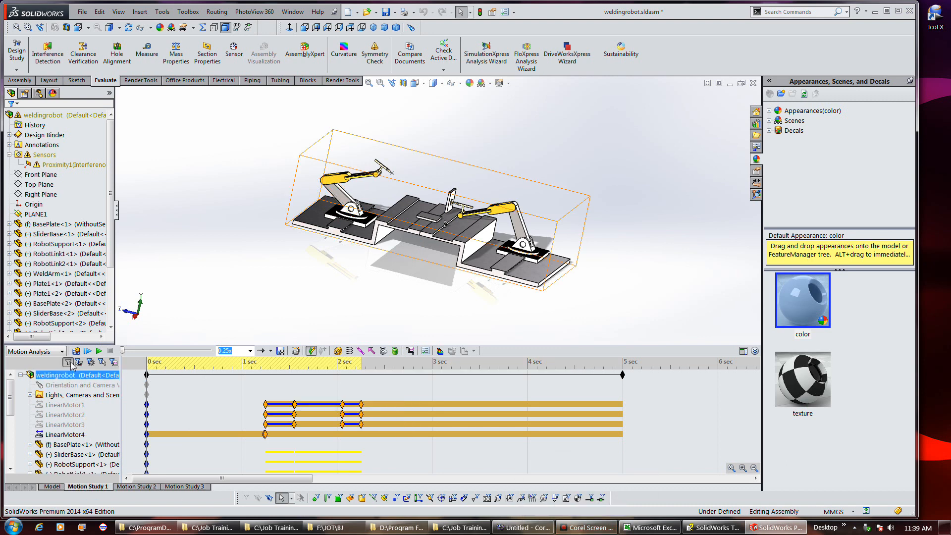
{"action": "left_click", "coordinate": [54, 375]}
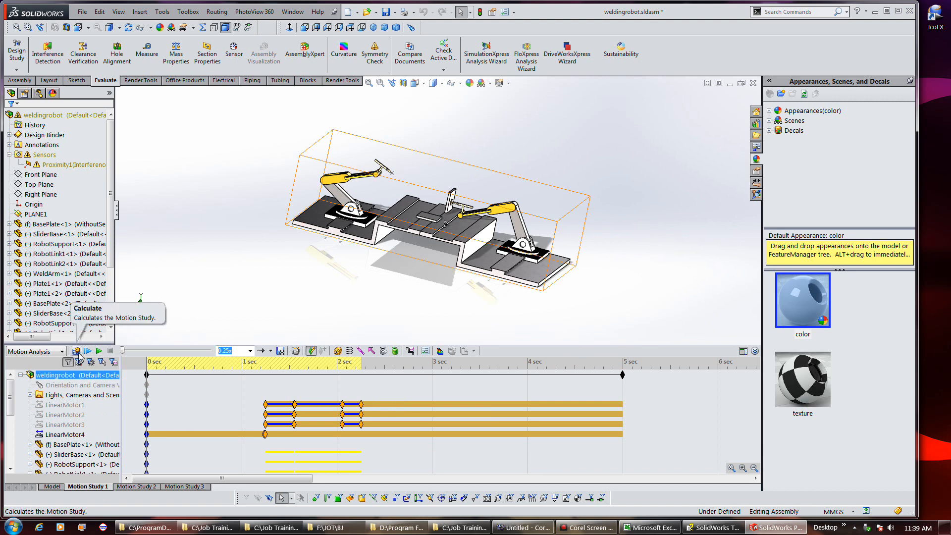
{"action": "left_click", "coordinate": [357, 425]}
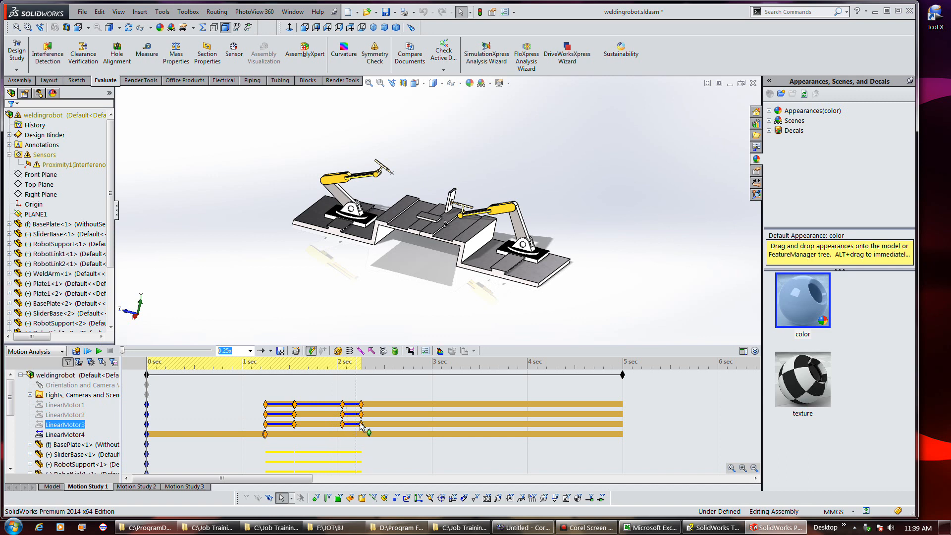
{"action": "left_click", "coordinate": [192, 417]}
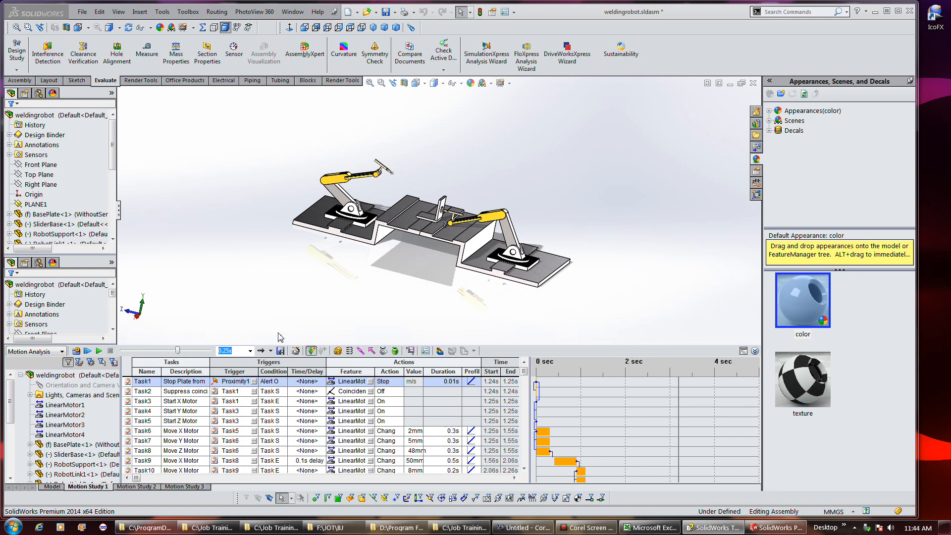
Switch to the weldingrobot 2 window and play then stop its Motion Study 1
{"action": "left_click", "coordinate": [293, 12]}
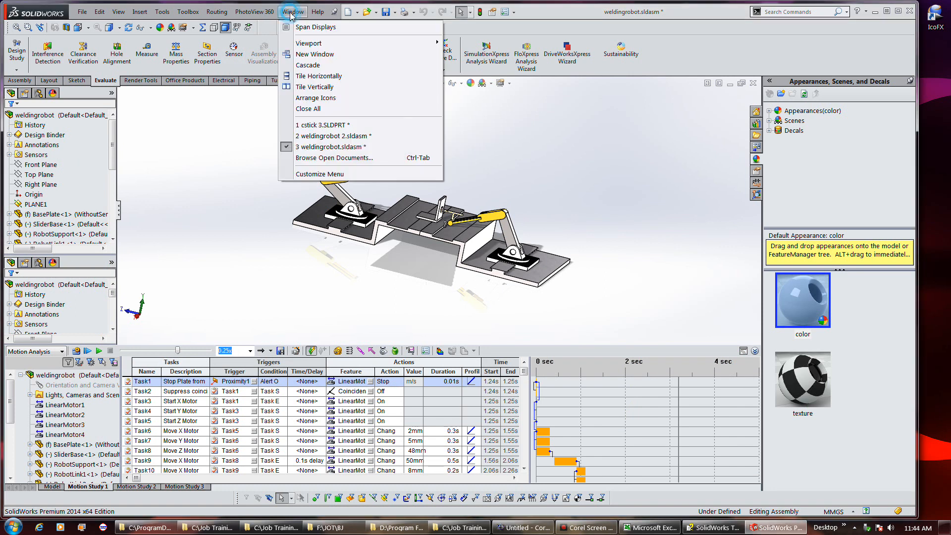
{"action": "left_click", "coordinate": [331, 136]}
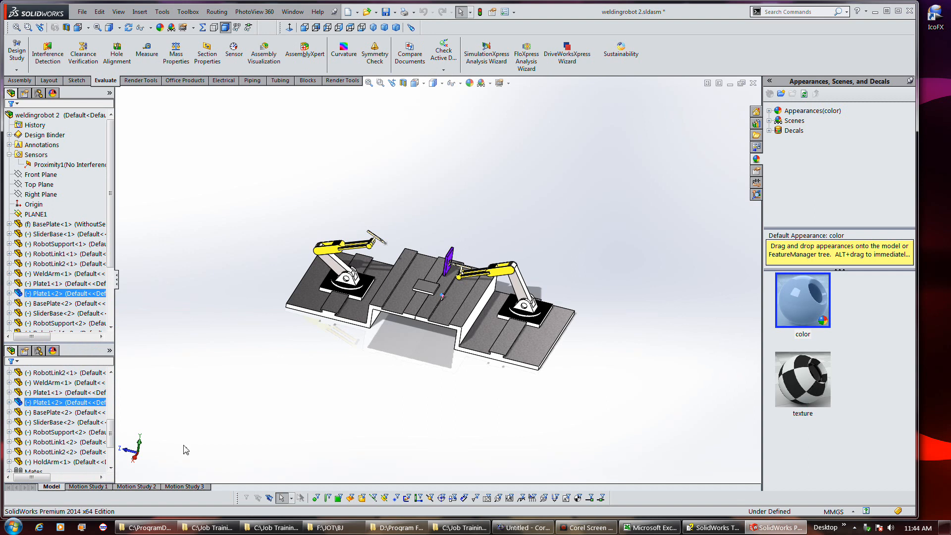
{"action": "left_click", "coordinate": [88, 487]}
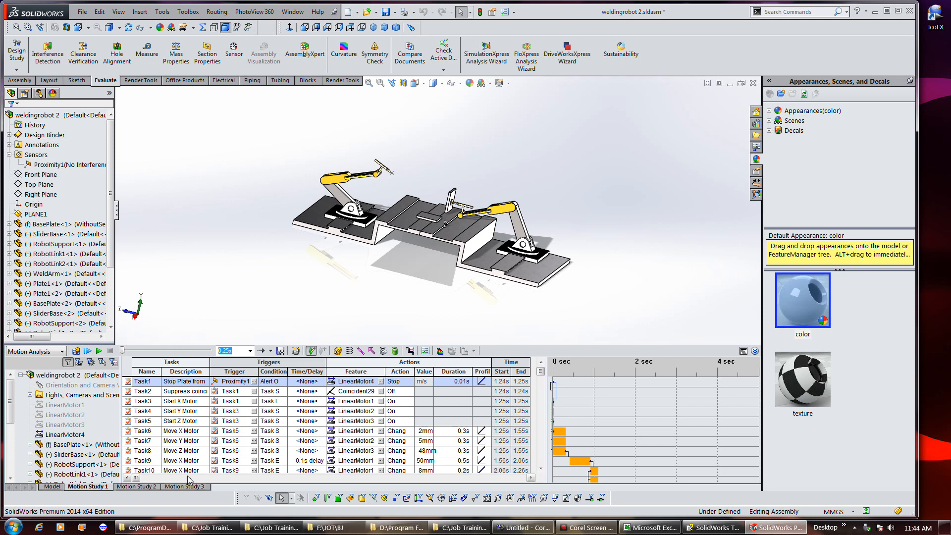
{"action": "left_click", "coordinate": [86, 350]}
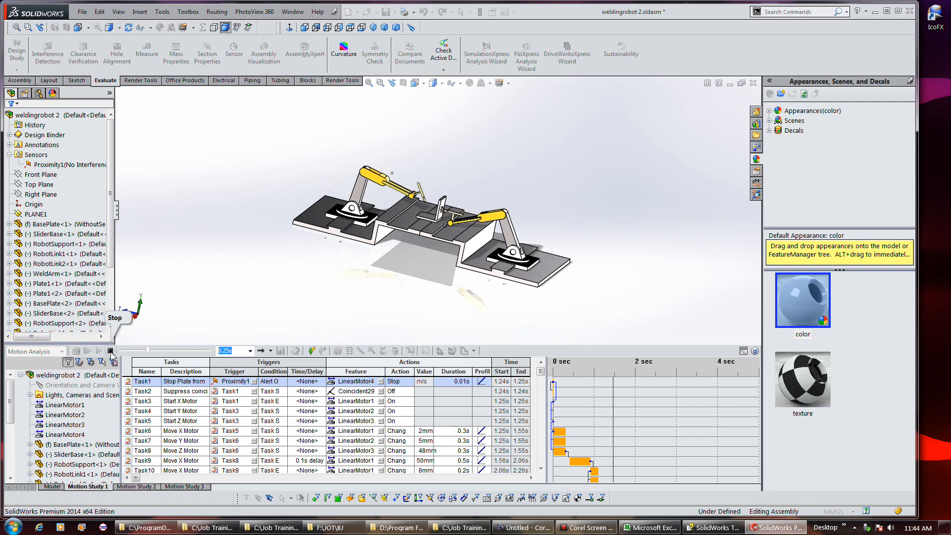
{"action": "left_click", "coordinate": [110, 351]}
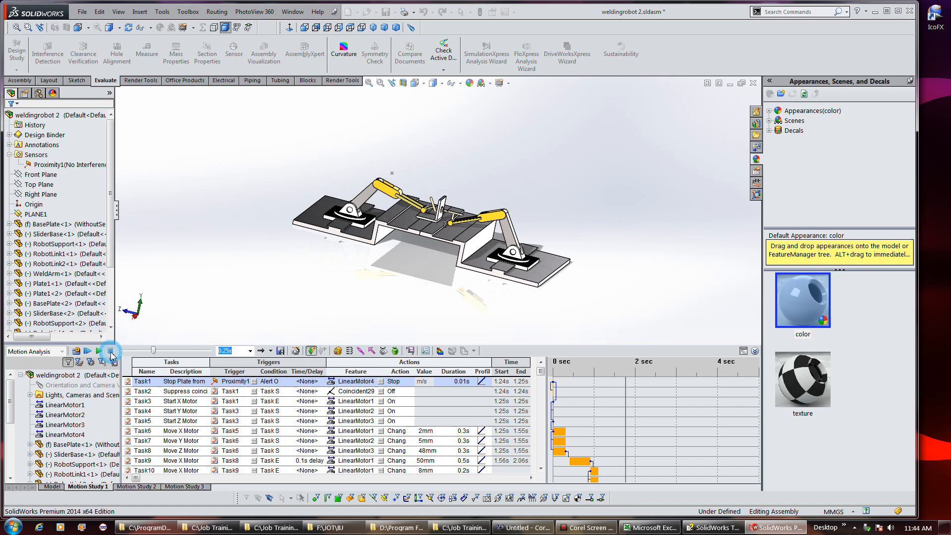
Switch to the weldingrobot window and open motion_path_tutorial.sldasm from the recent files
{"action": "left_click", "coordinate": [293, 12]}
{"action": "left_click", "coordinate": [329, 147]}
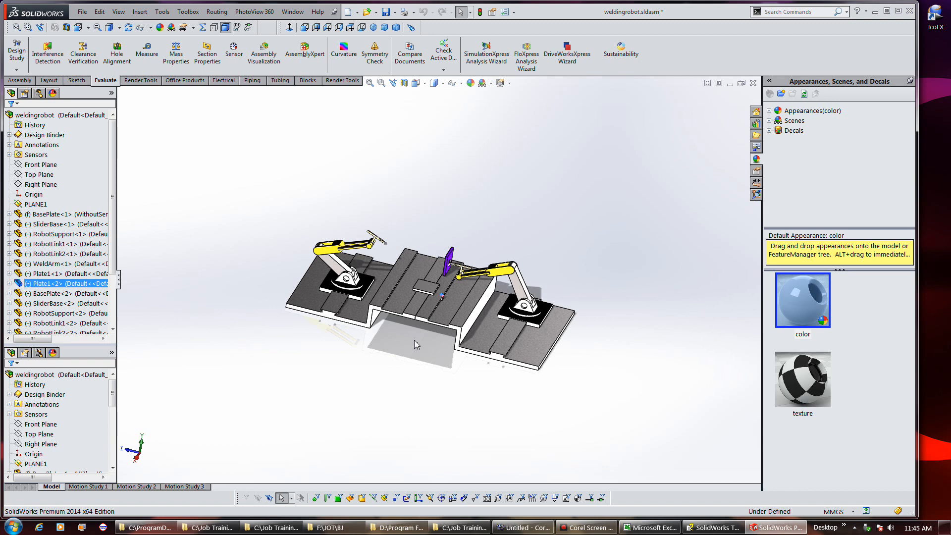
{"action": "left_click", "coordinate": [82, 11]}
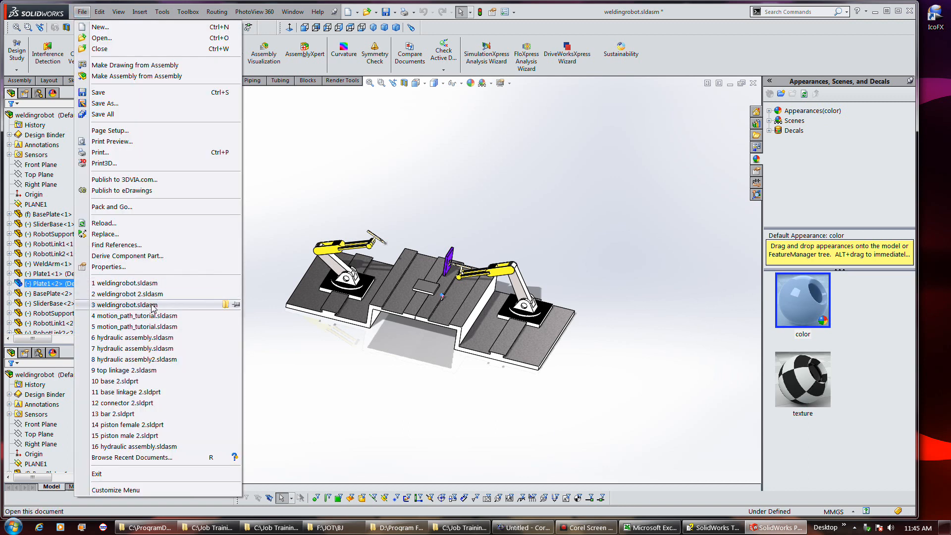
{"action": "mouse_move", "coordinate": [153, 306]}
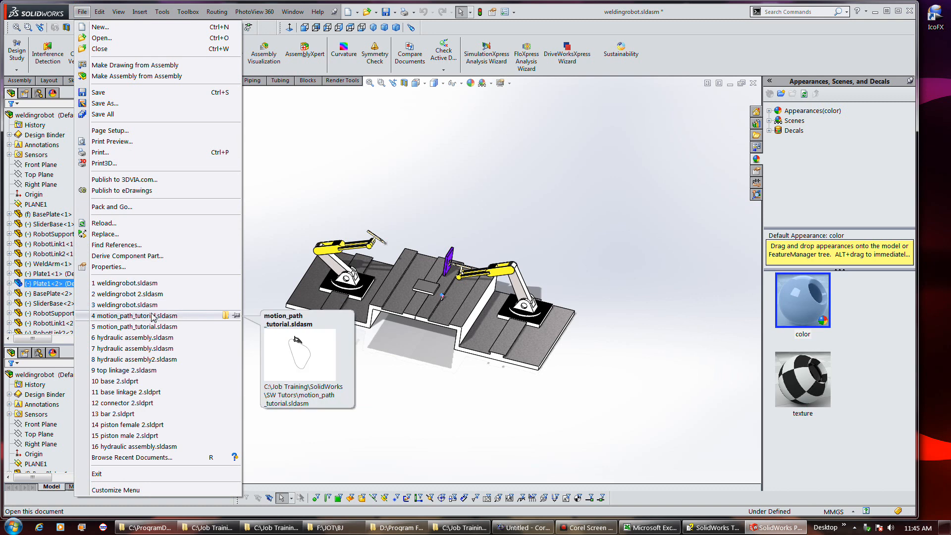
{"action": "left_click", "coordinate": [152, 316]}
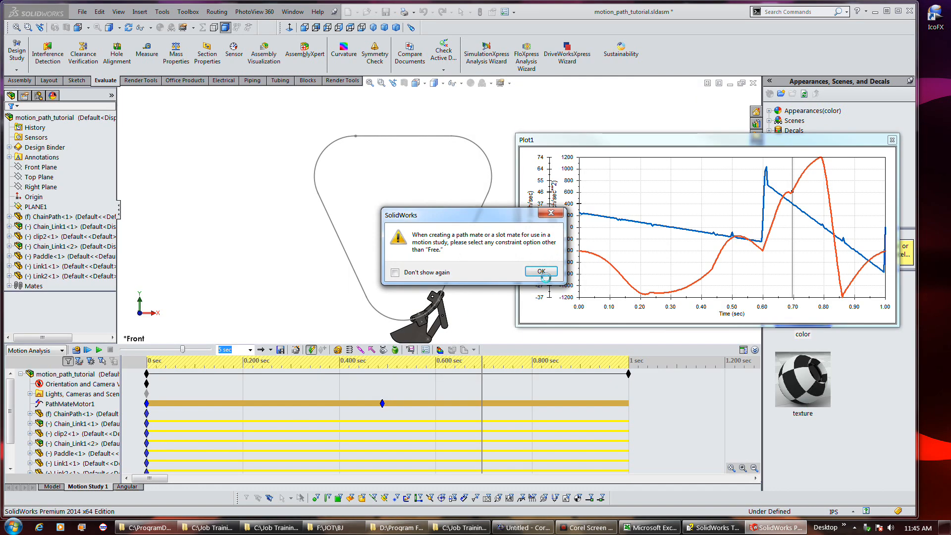
Dismiss the path mate warning, close Plot1, and play then stop Motion Study 1
{"action": "left_click", "coordinate": [541, 271]}
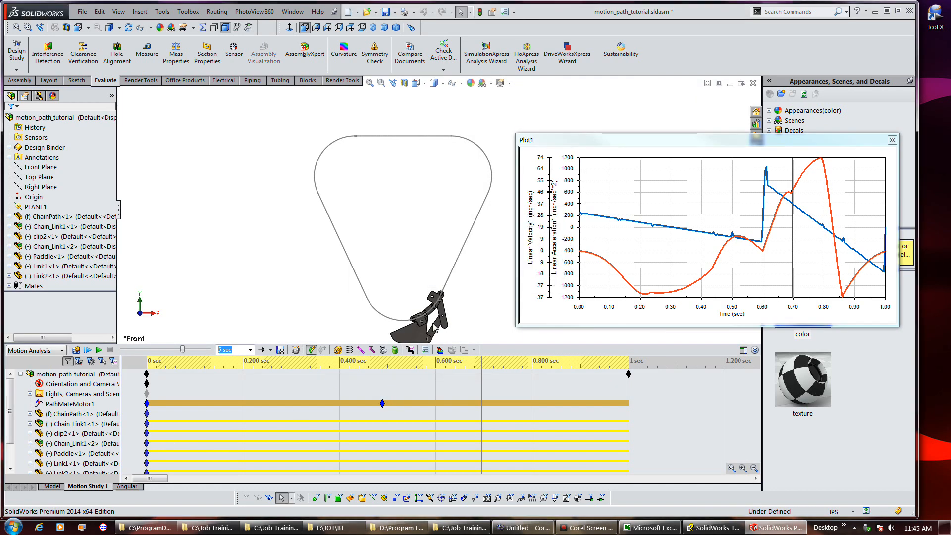
{"action": "left_click", "coordinate": [892, 141]}
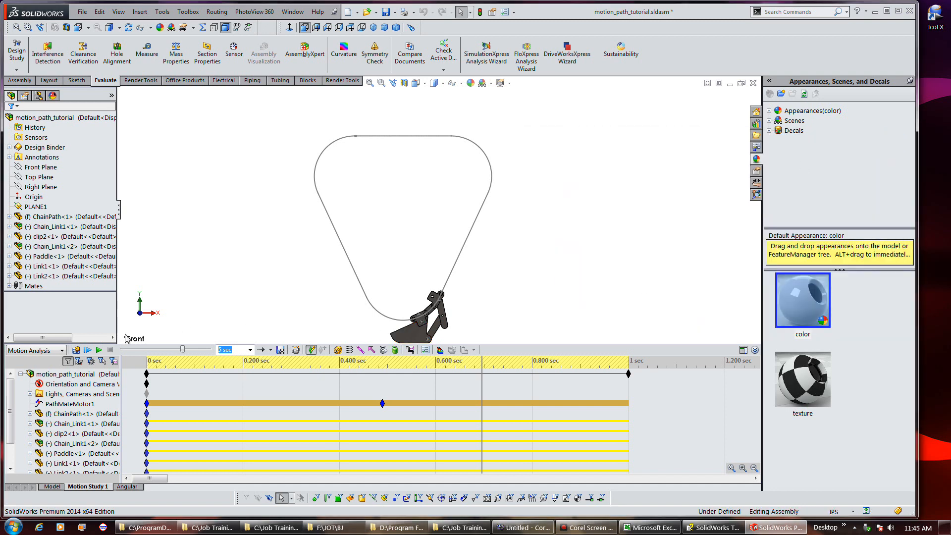
{"action": "left_click", "coordinate": [87, 350]}
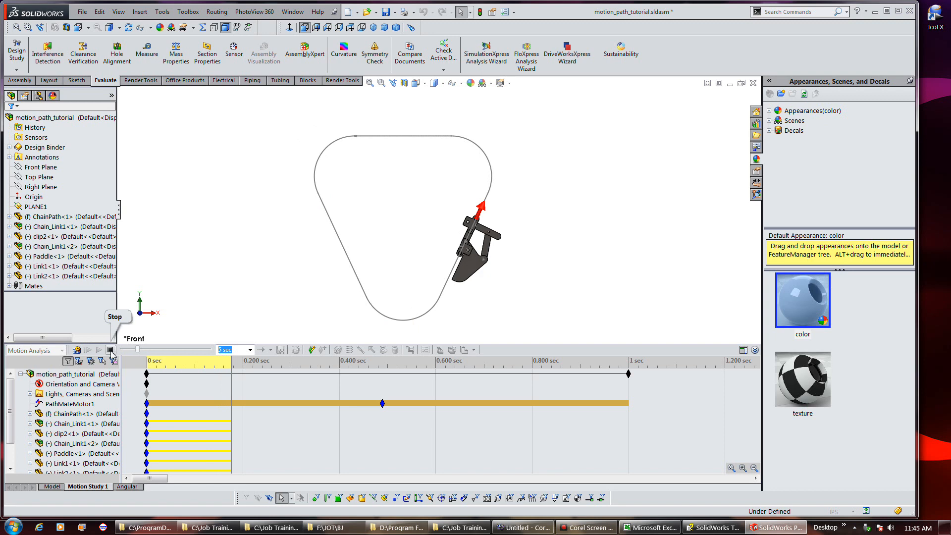
{"action": "left_click", "coordinate": [110, 350]}
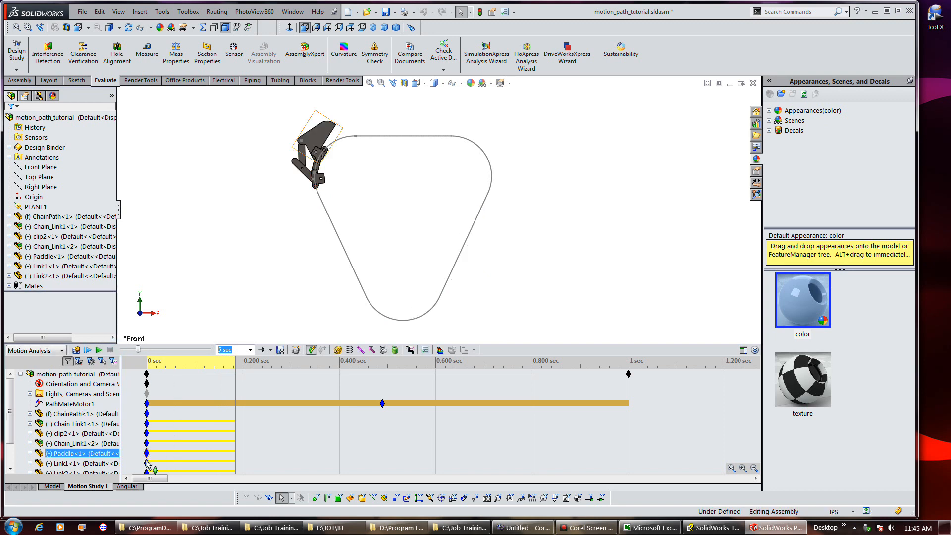
Open the Angular study, dismiss the path mate warning, close Plot2, and play the study
{"action": "left_click", "coordinate": [128, 487]}
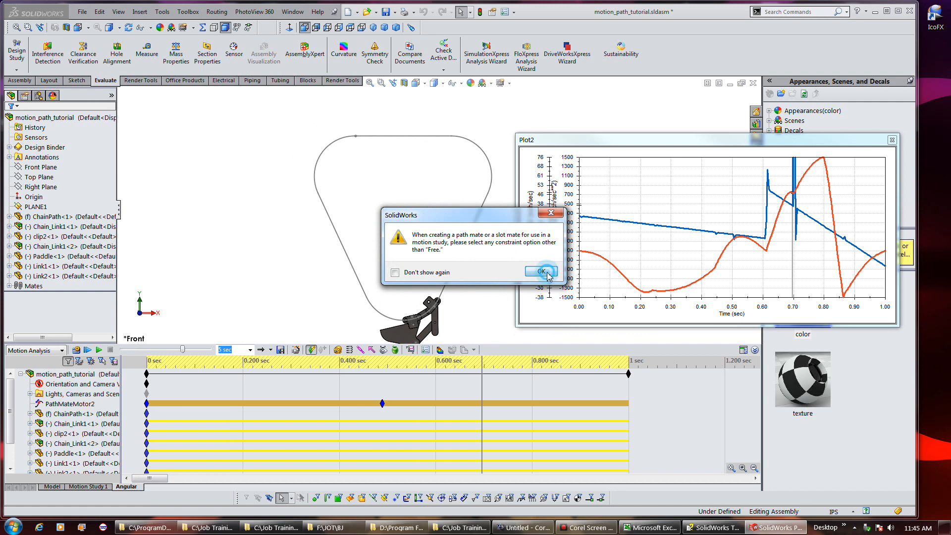
{"action": "left_click", "coordinate": [541, 272]}
{"action": "left_click", "coordinate": [893, 139]}
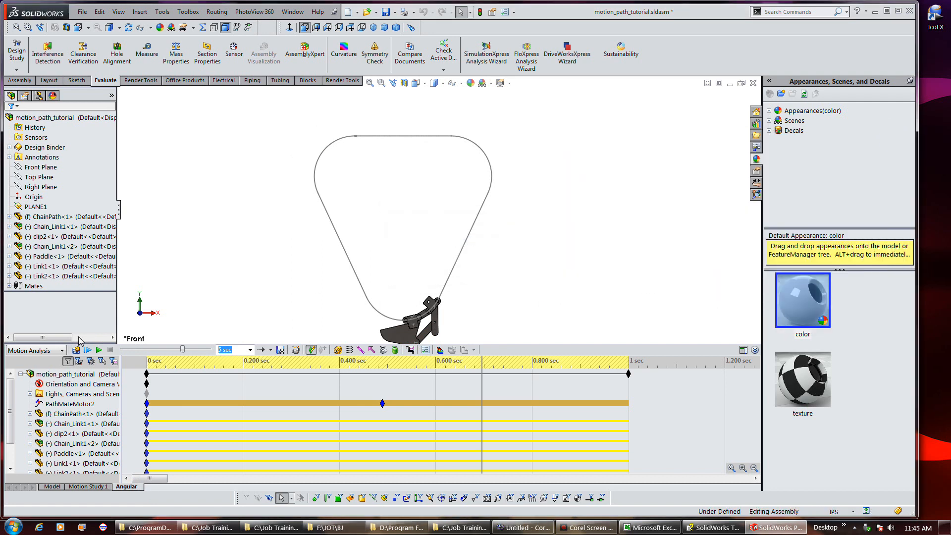
{"action": "left_click", "coordinate": [87, 350]}
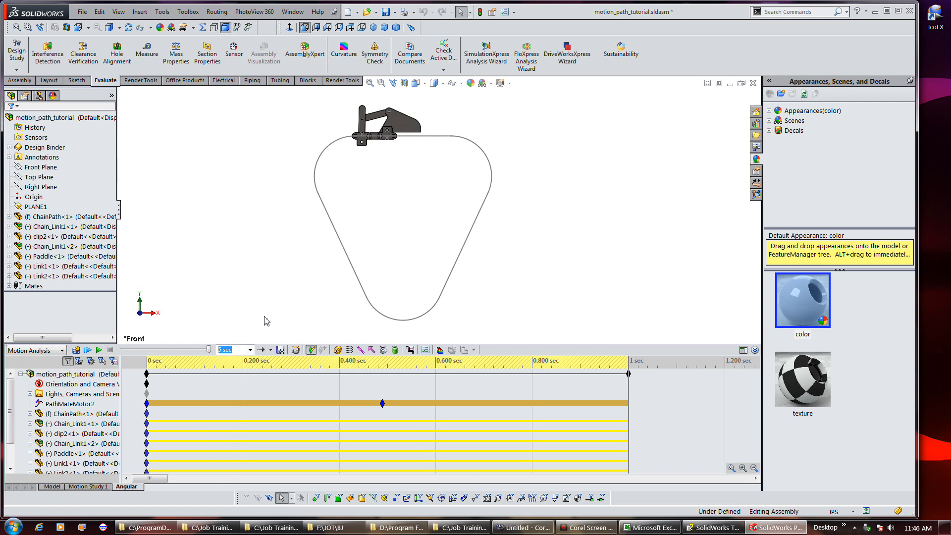
Switch in turn between the open weldingrobot, weldingrobot 2 and motion_path_tutorial assembly windows
{"action": "left_click", "coordinate": [293, 12]}
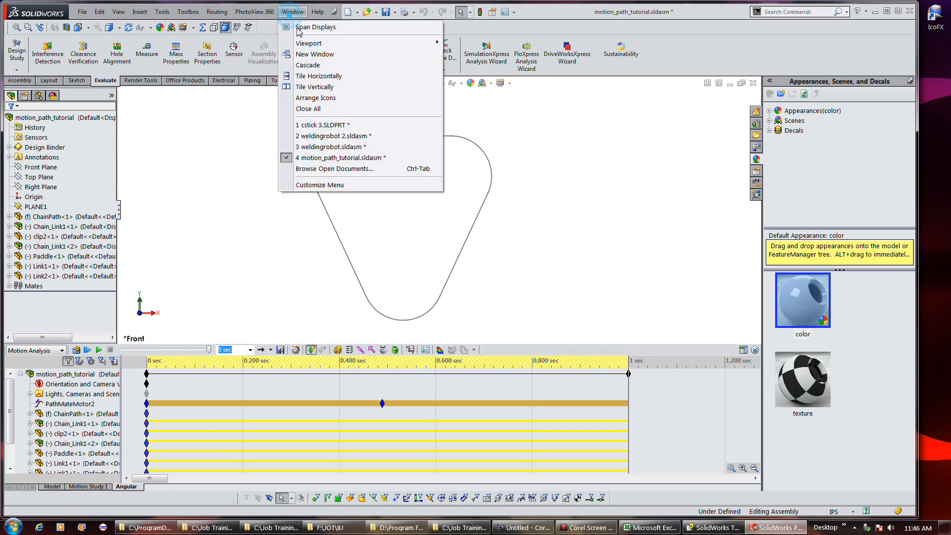
{"action": "left_click", "coordinate": [328, 147]}
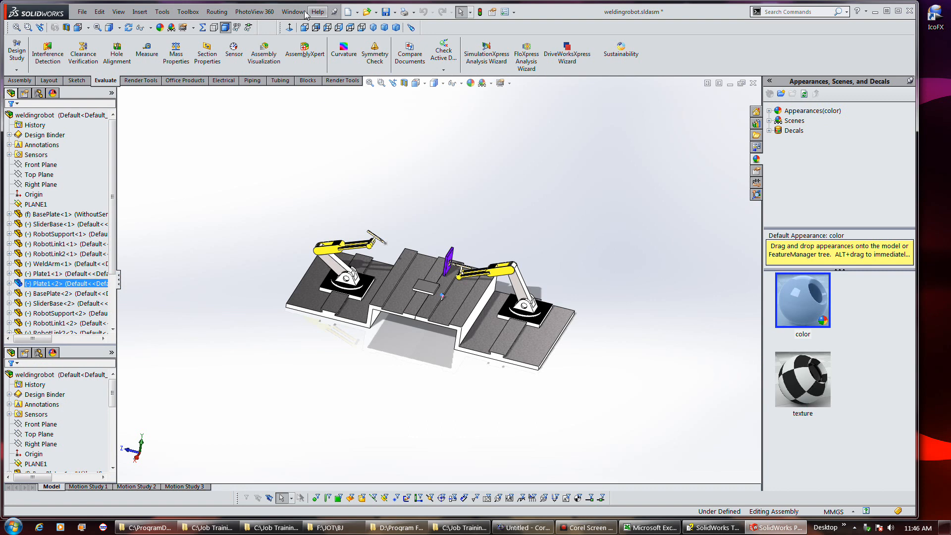
{"action": "left_click", "coordinate": [293, 11]}
{"action": "left_click", "coordinate": [314, 145]}
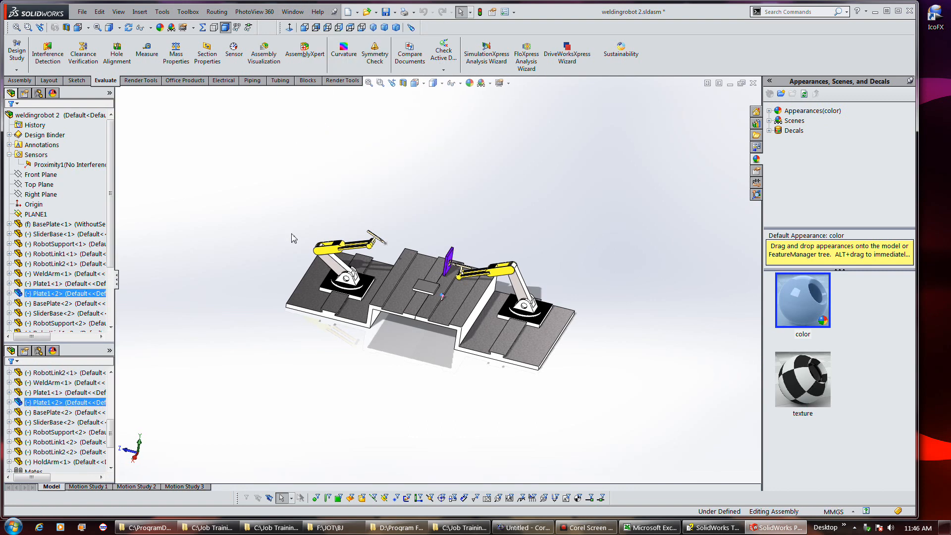
{"action": "left_click", "coordinate": [293, 11]}
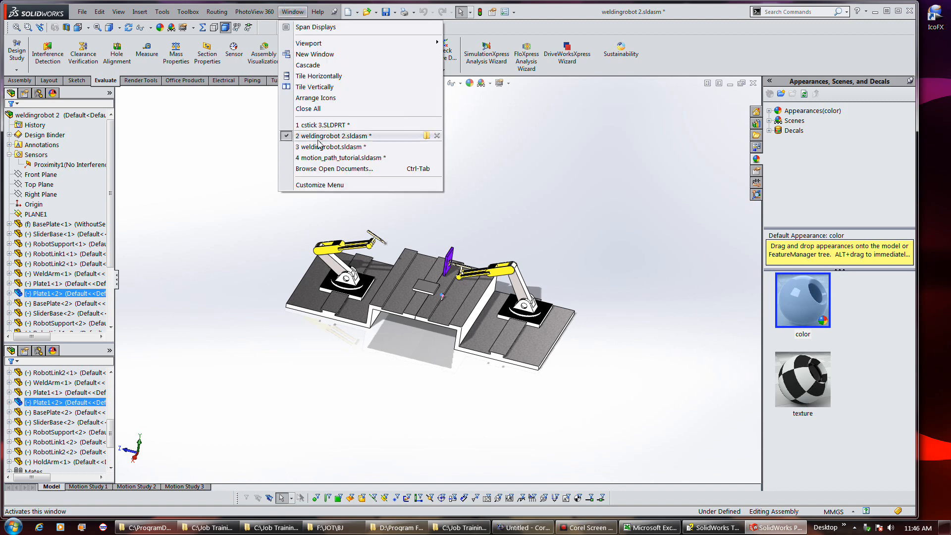
{"action": "left_click", "coordinate": [320, 158]}
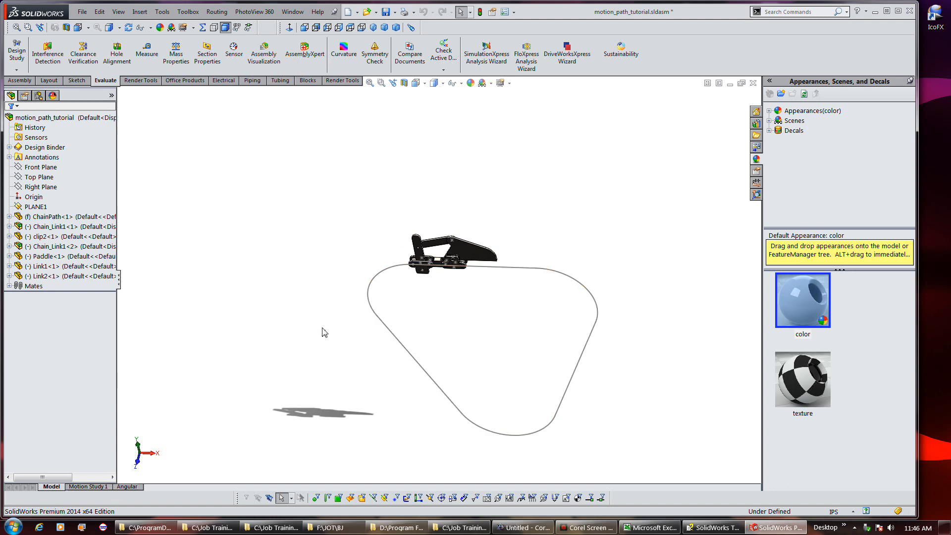
Switch to the weldingrobot 2 window and play then stop its Motion Study 1
{"action": "left_click", "coordinate": [291, 11]}
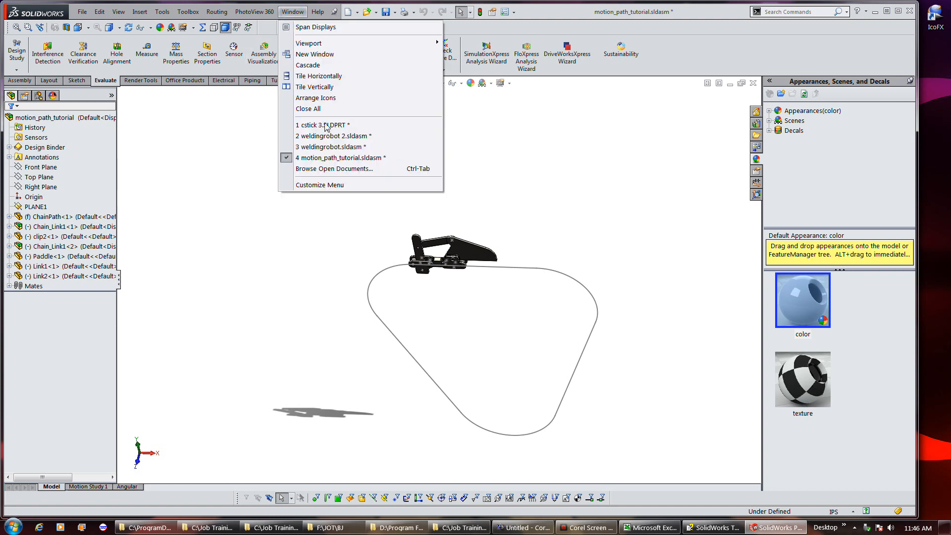
{"action": "left_click", "coordinate": [323, 148]}
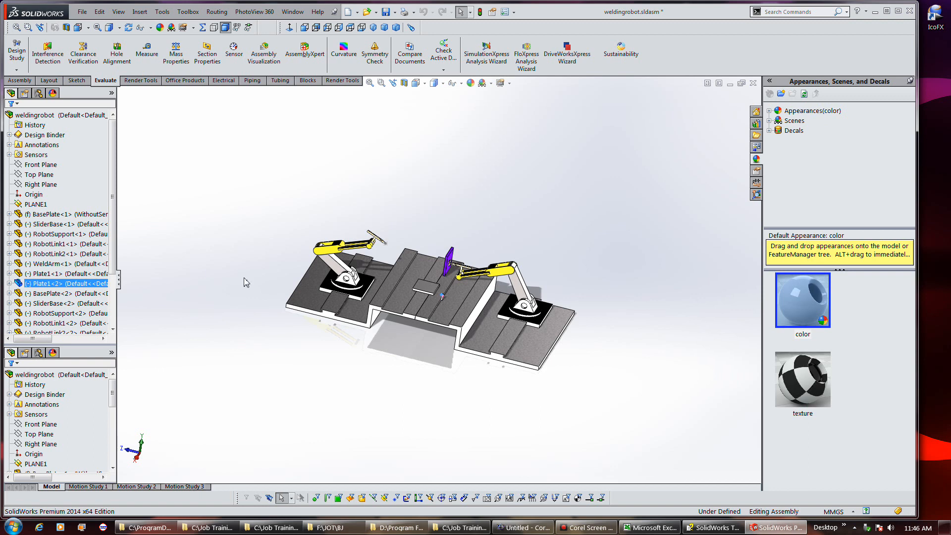
{"action": "left_click", "coordinate": [293, 12]}
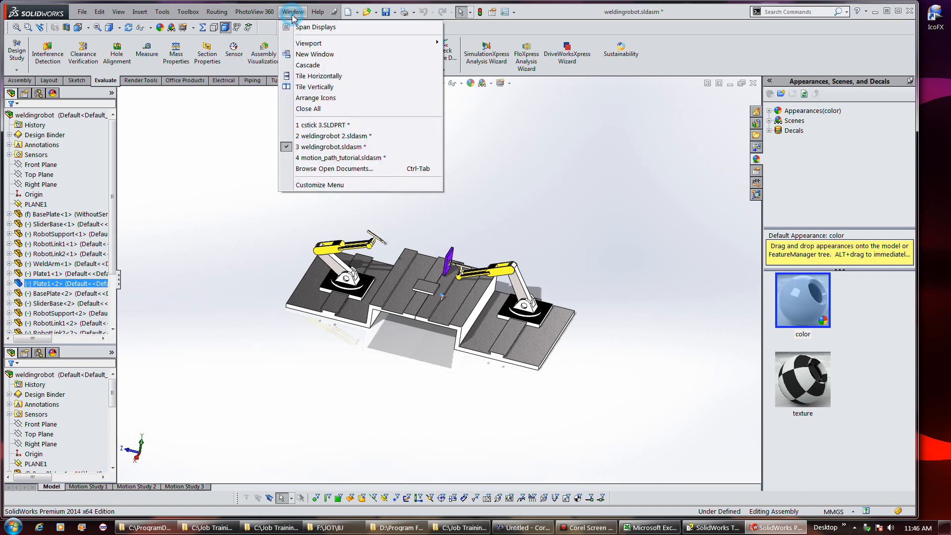
{"action": "left_click", "coordinate": [302, 137]}
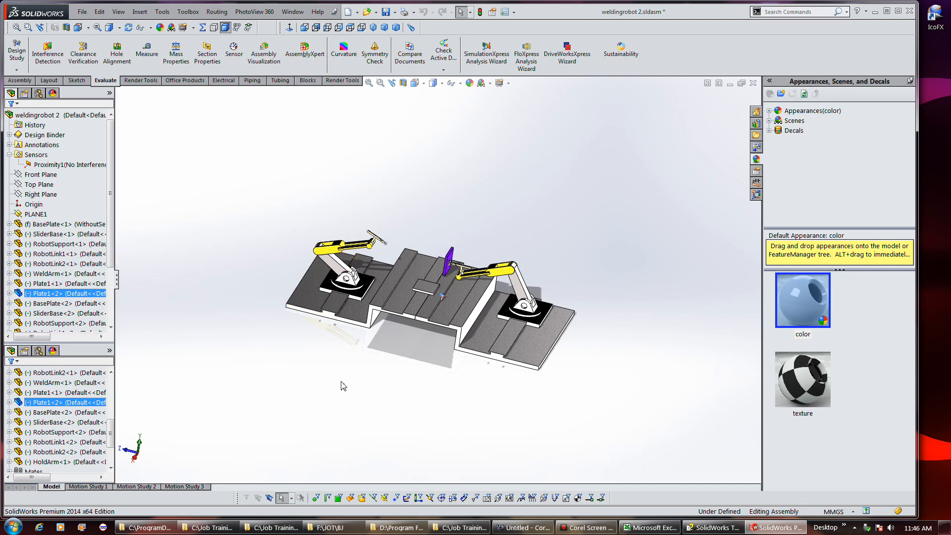
{"action": "mouse_move", "coordinate": [575, 529]}
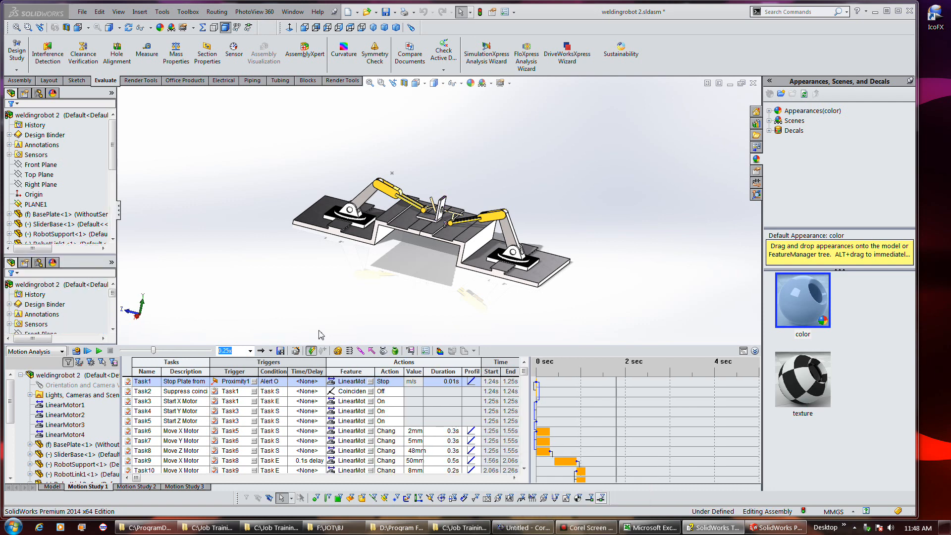
{"action": "left_click", "coordinate": [88, 352]}
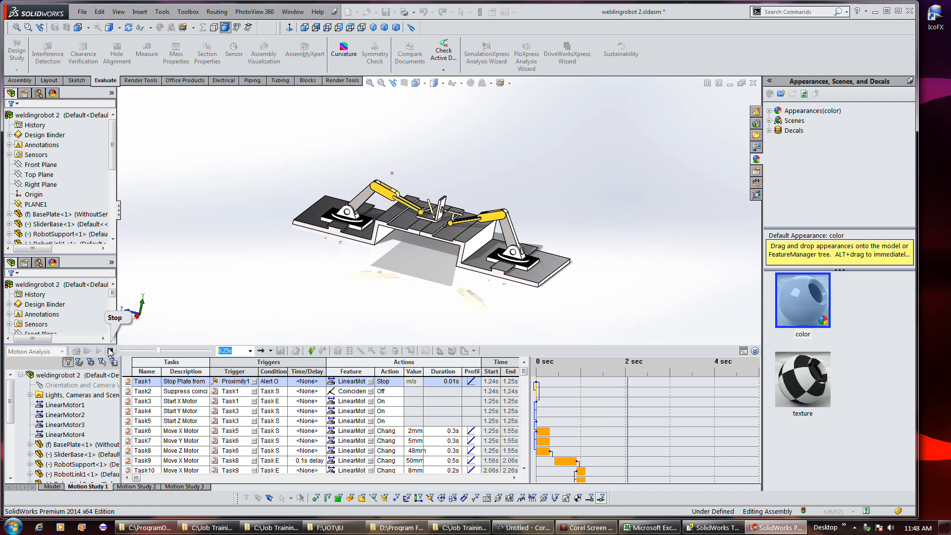
{"action": "left_click", "coordinate": [110, 351]}
Open Motion Study 3 in timeline view and drag its time bar back to about 1.1 sec
{"action": "left_click", "coordinate": [188, 486]}
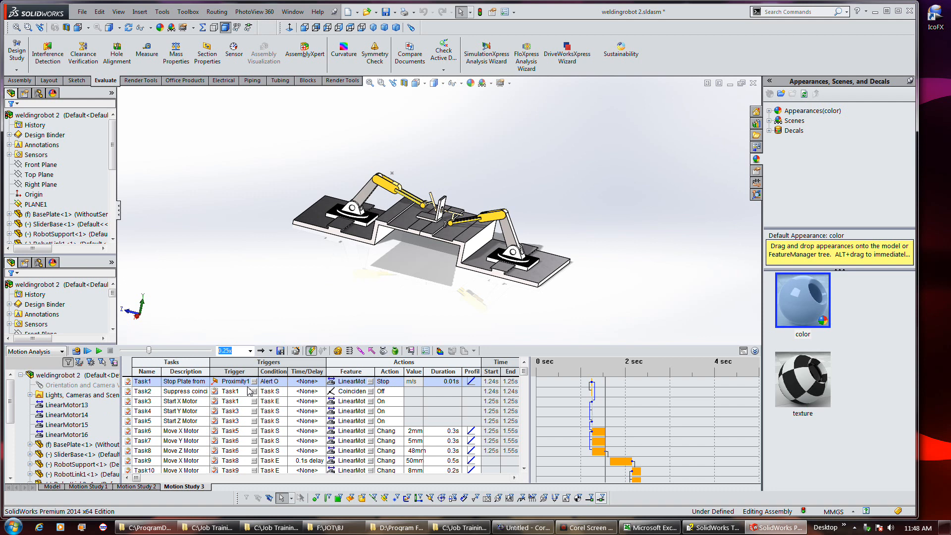
{"action": "left_click", "coordinate": [743, 350]}
{"action": "left_click", "coordinate": [308, 371]}
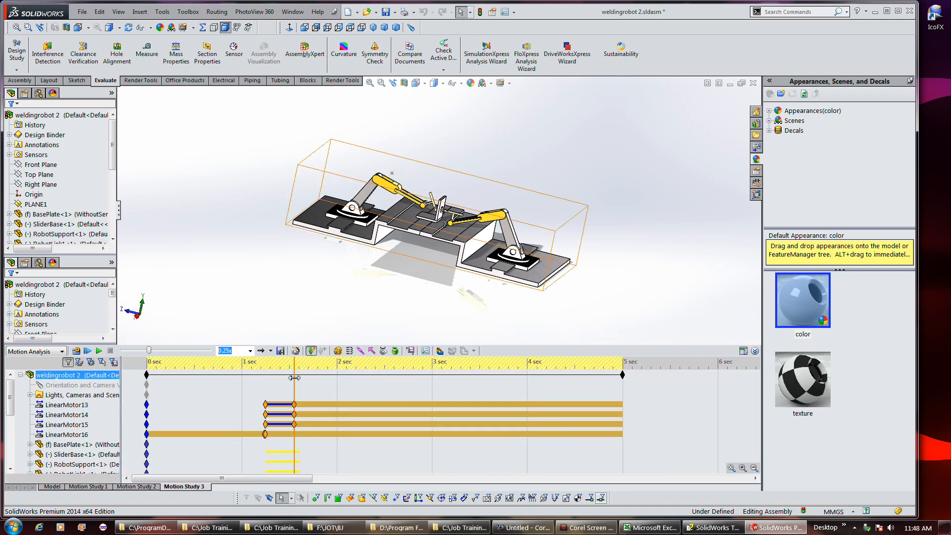
{"action": "left_click_drag", "start_coordinate": [294, 378], "coordinate": [251, 377]}
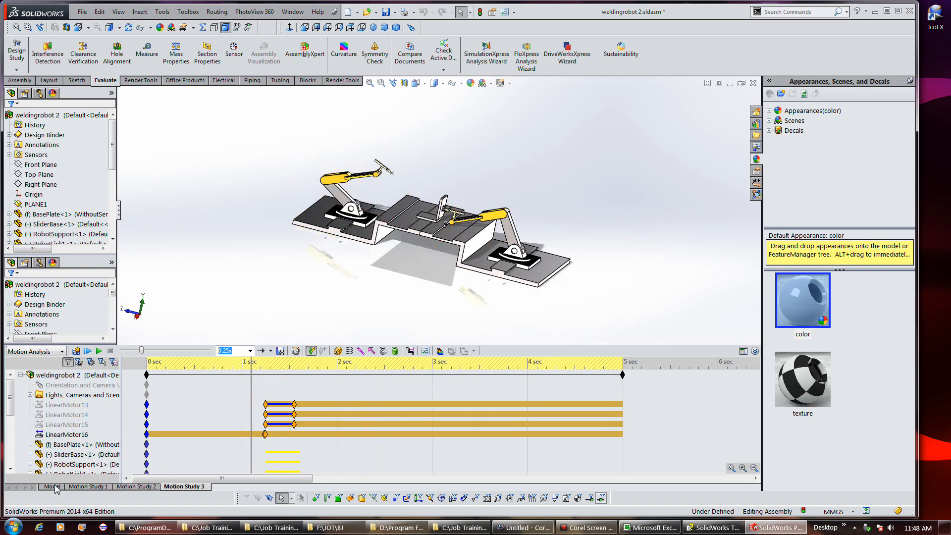
Open Motion Study 1 and toggle between its timeline and task table views
{"action": "left_click", "coordinate": [75, 486]}
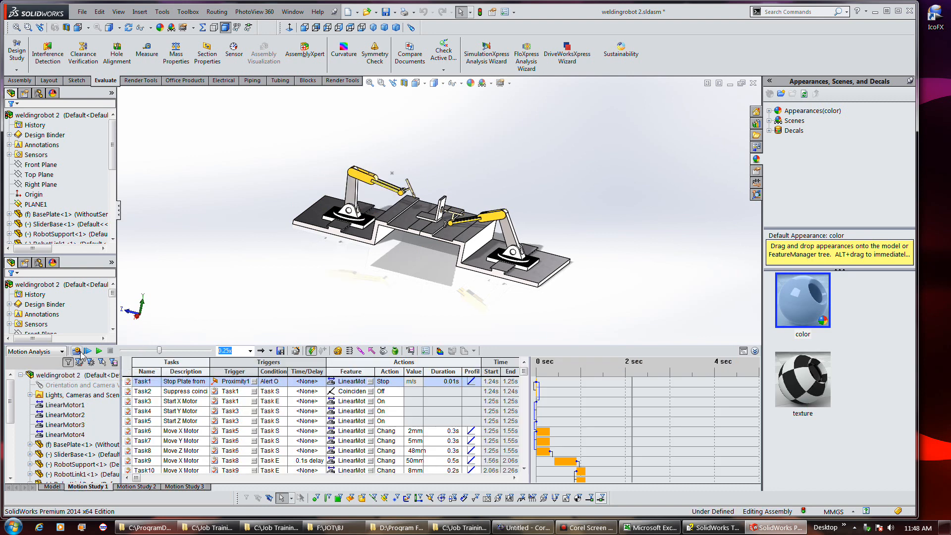
{"action": "left_click", "coordinate": [743, 351]}
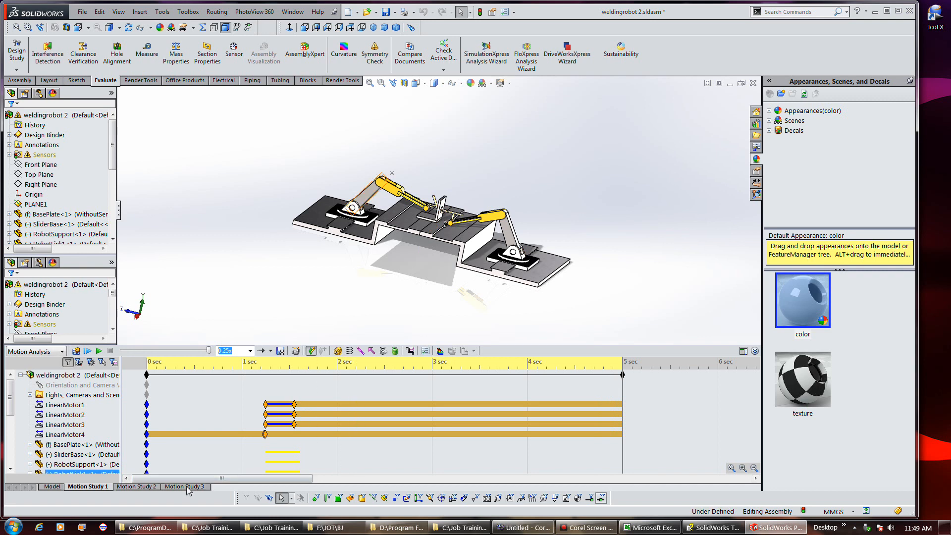
{"action": "left_click", "coordinate": [742, 352]}
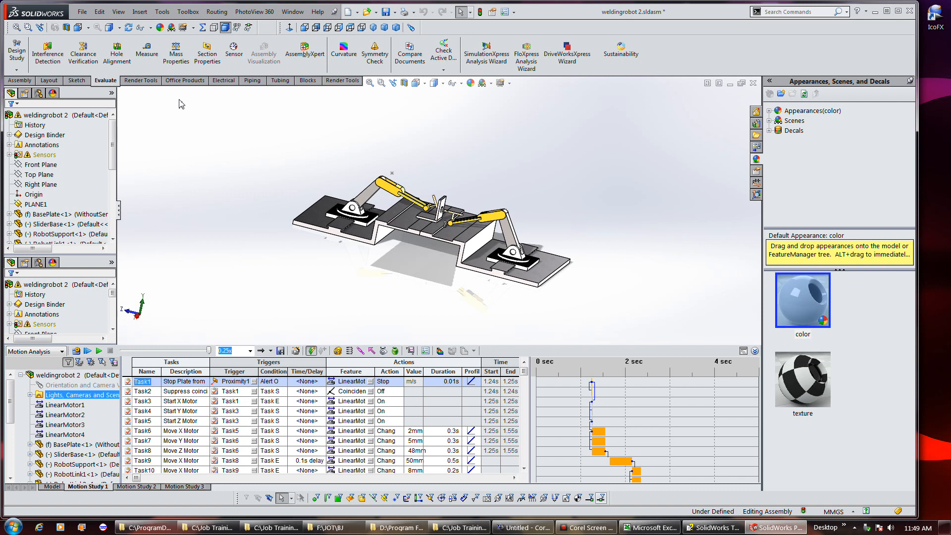
Open weldingrobot.sldasm from the recent files and play then stop its Motion Study 1
{"action": "left_click", "coordinate": [80, 11]}
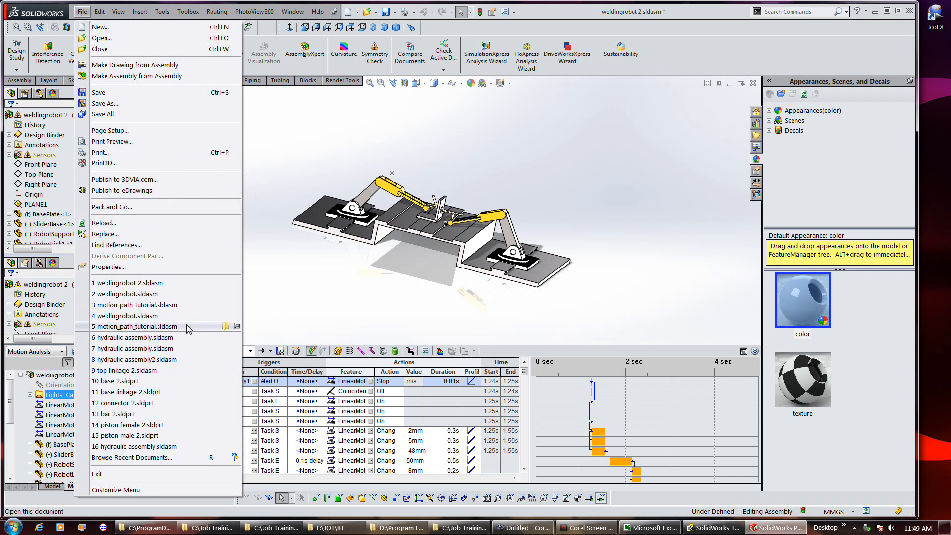
{"action": "left_click", "coordinate": [166, 297]}
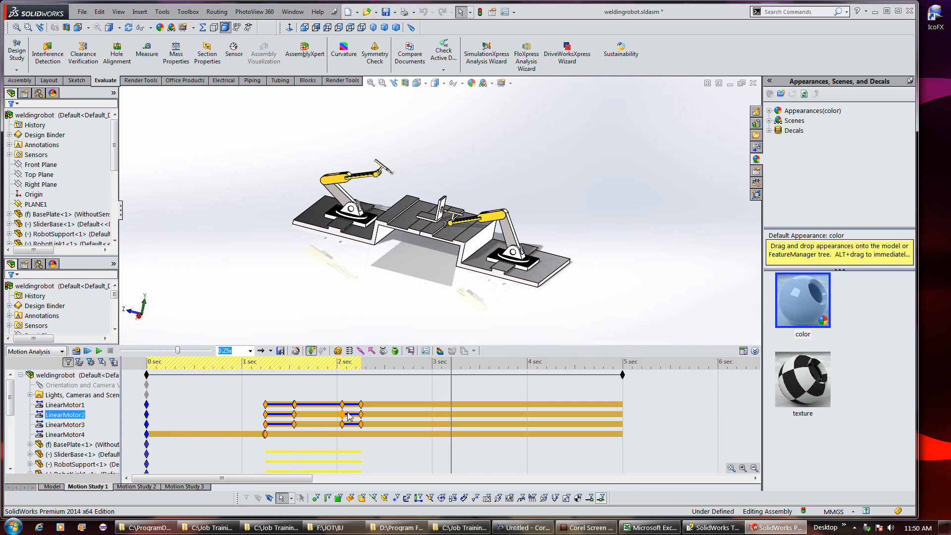
{"action": "left_click", "coordinate": [357, 410]}
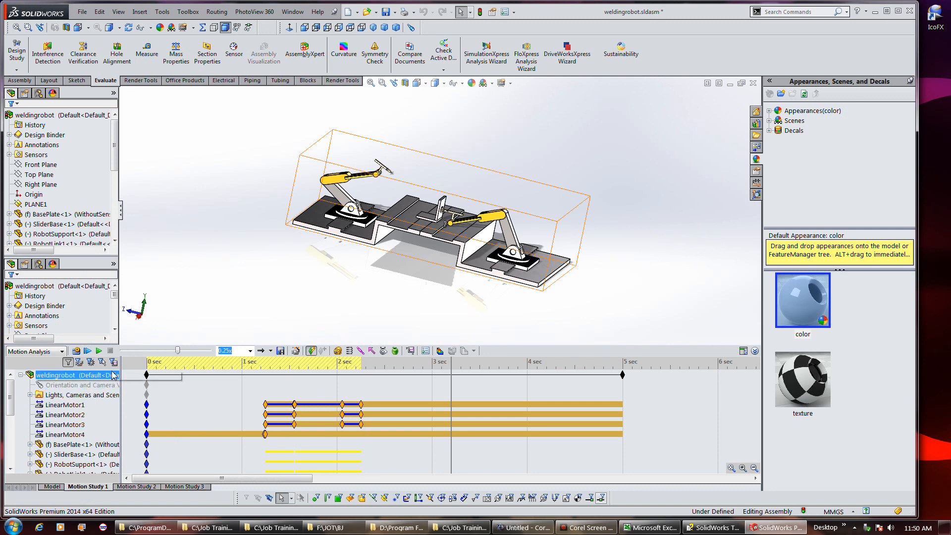
{"action": "left_click", "coordinate": [88, 353]}
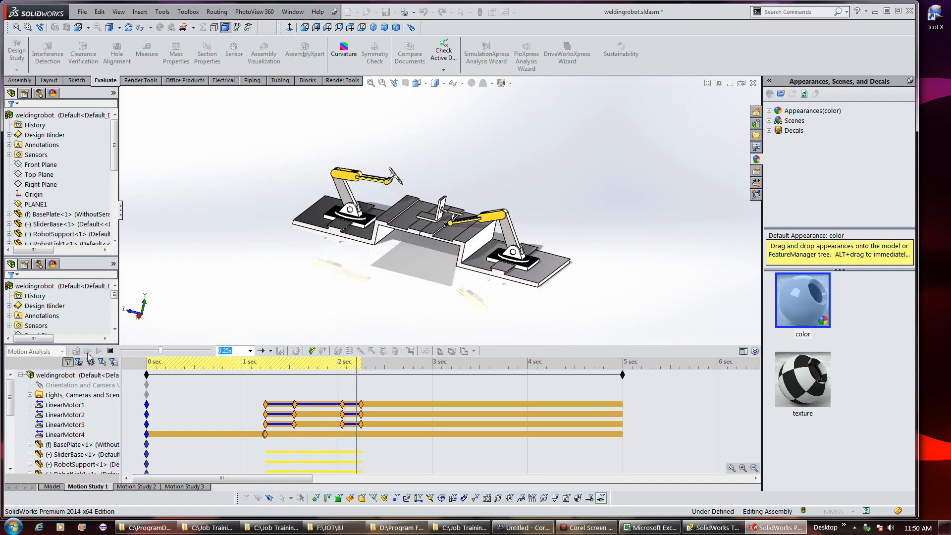
{"action": "left_click", "coordinate": [88, 355]}
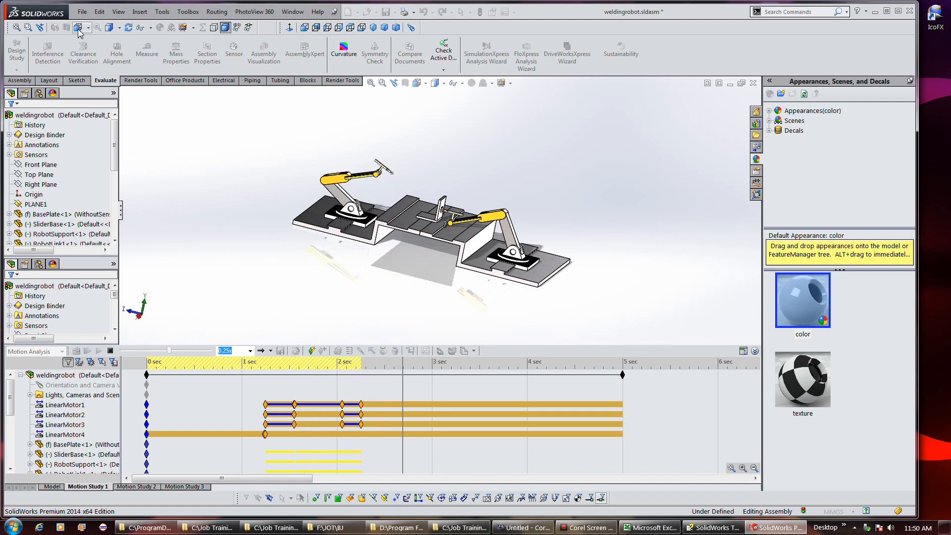
{"action": "left_click", "coordinate": [110, 351]}
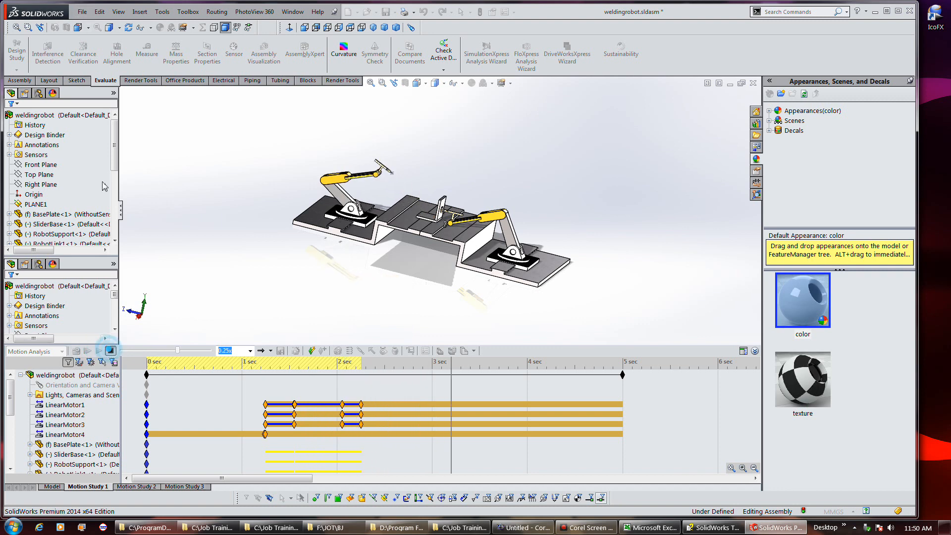
Close the weldingrobot assembly document
{"action": "left_click", "coordinate": [81, 12]}
{"action": "left_click", "coordinate": [97, 52]}
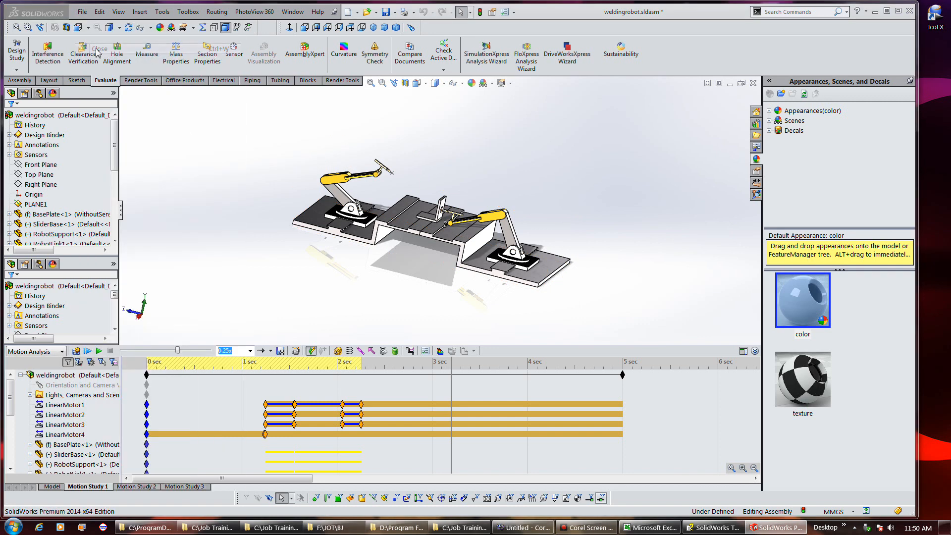
{"action": "left_click", "coordinate": [471, 256]}
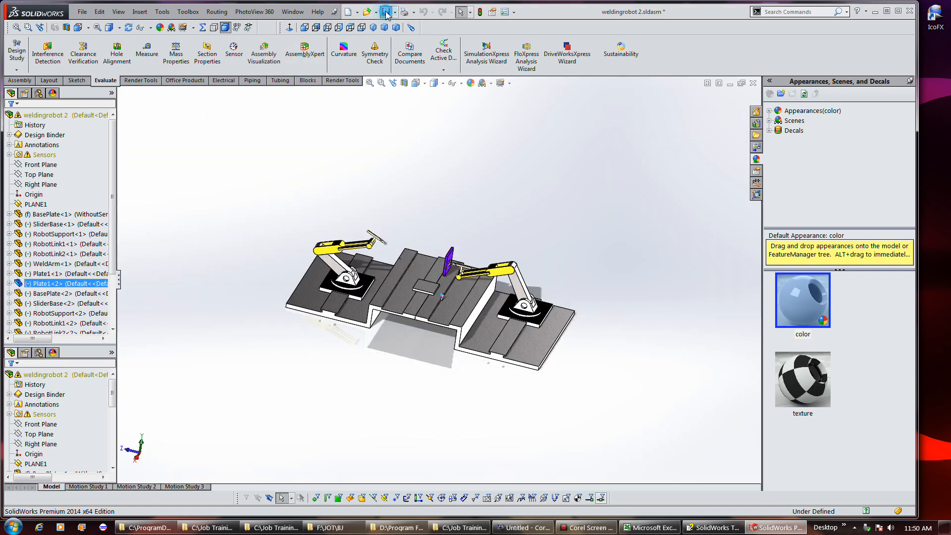
Save weldingrobot 2, open its Motion Study 1, then close it and save all modified documents
{"action": "left_click", "coordinate": [386, 12]}
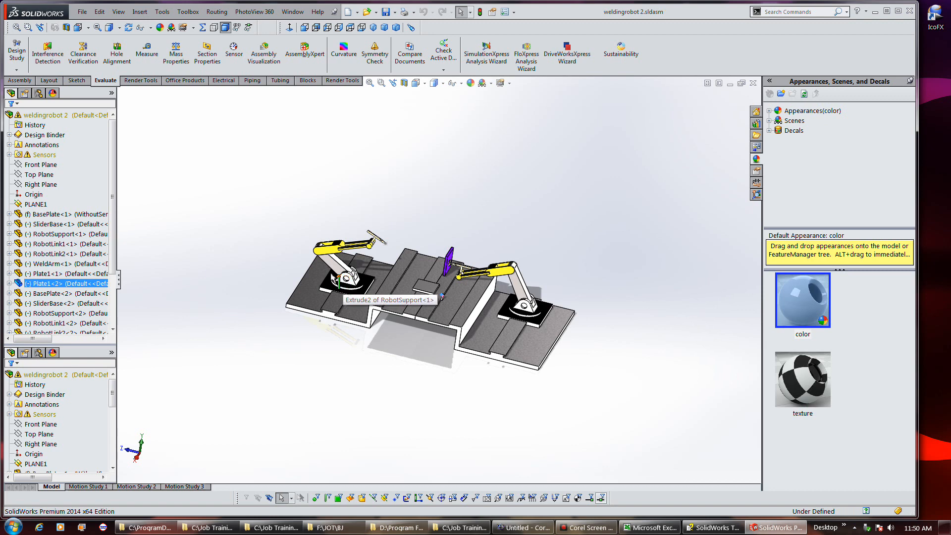
{"action": "left_click", "coordinate": [85, 487]}
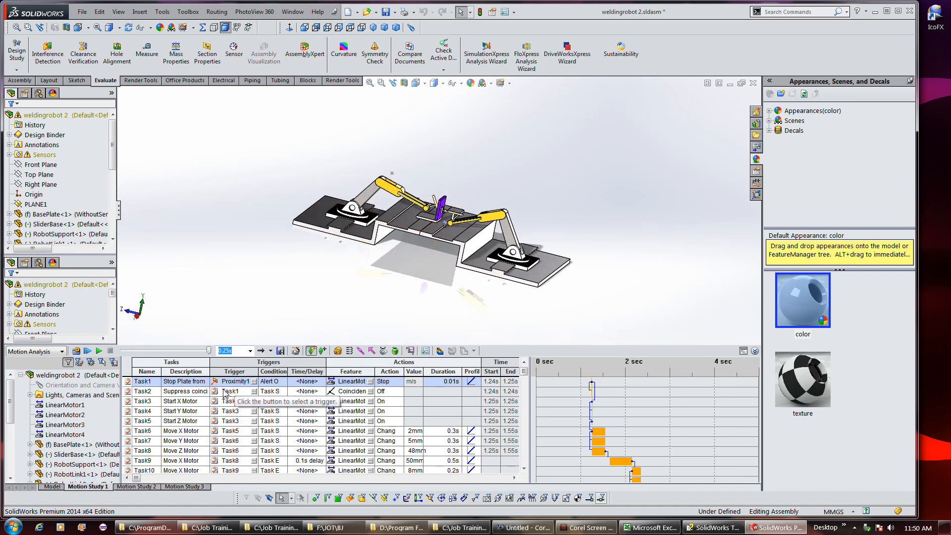
{"action": "left_click", "coordinate": [83, 11]}
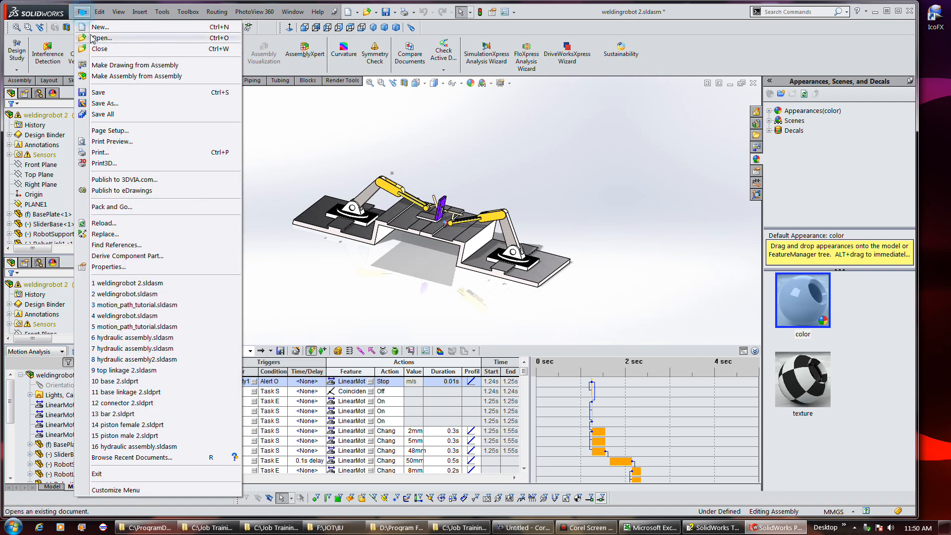
{"action": "left_click", "coordinate": [95, 49]}
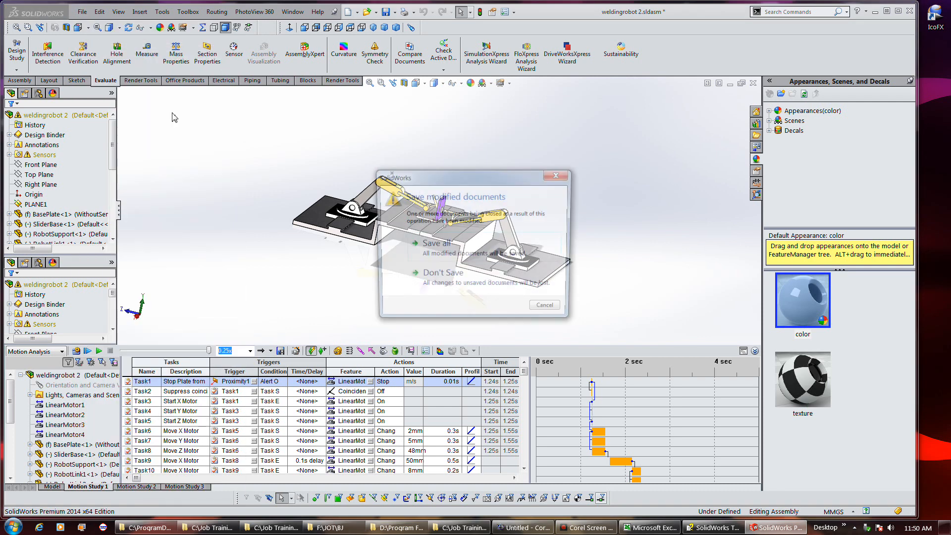
{"action": "left_click", "coordinate": [438, 240]}
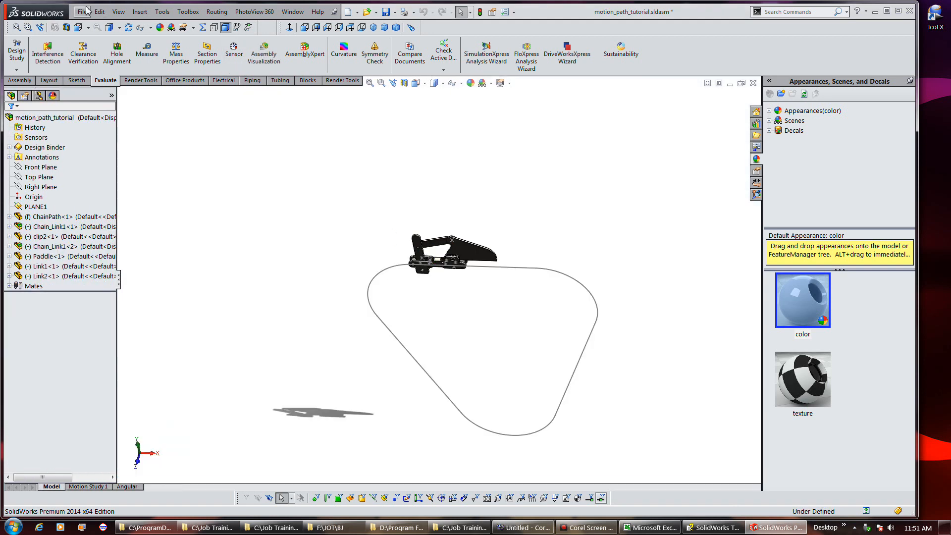
Reopen weldingrobot.sldasm from the recent files and open its Motion Study 1 timeline
{"action": "left_click", "coordinate": [82, 11]}
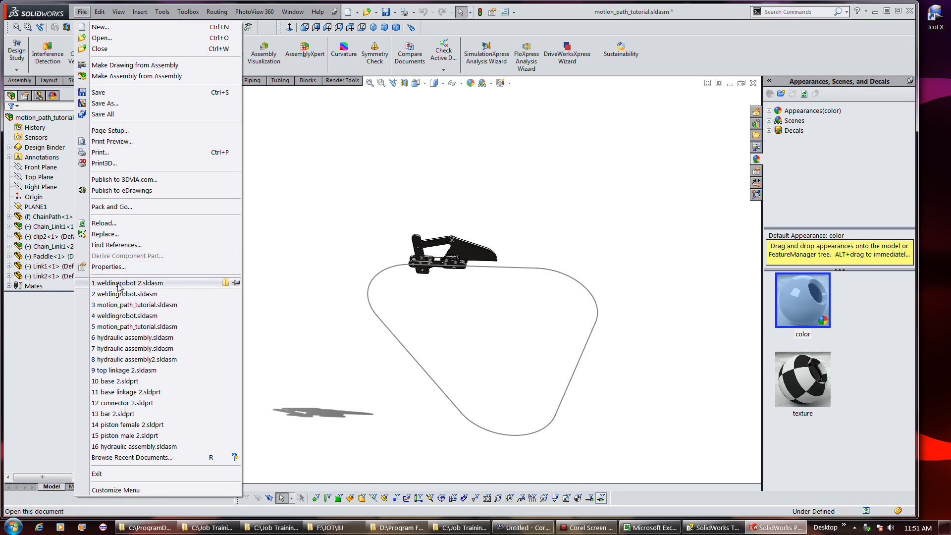
{"action": "mouse_move", "coordinate": [119, 287]}
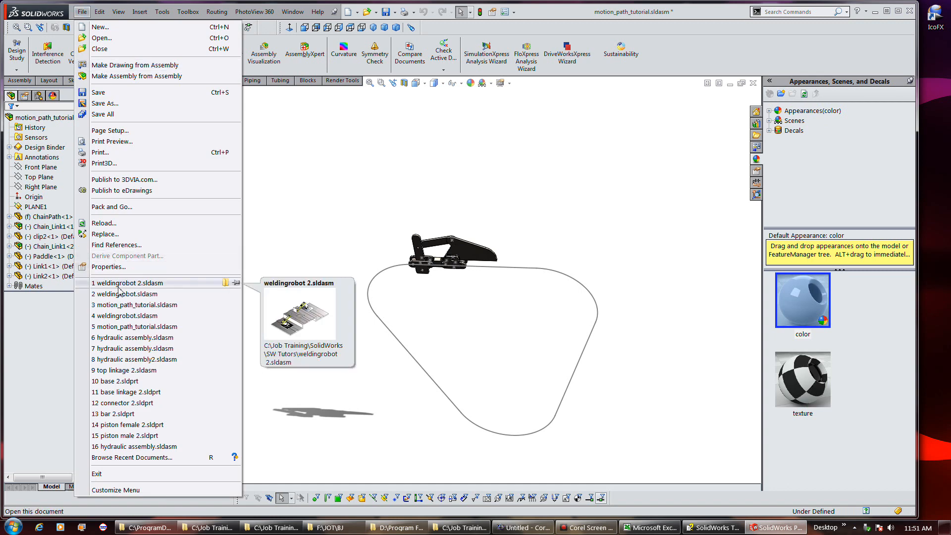
{"action": "left_click", "coordinate": [119, 293]}
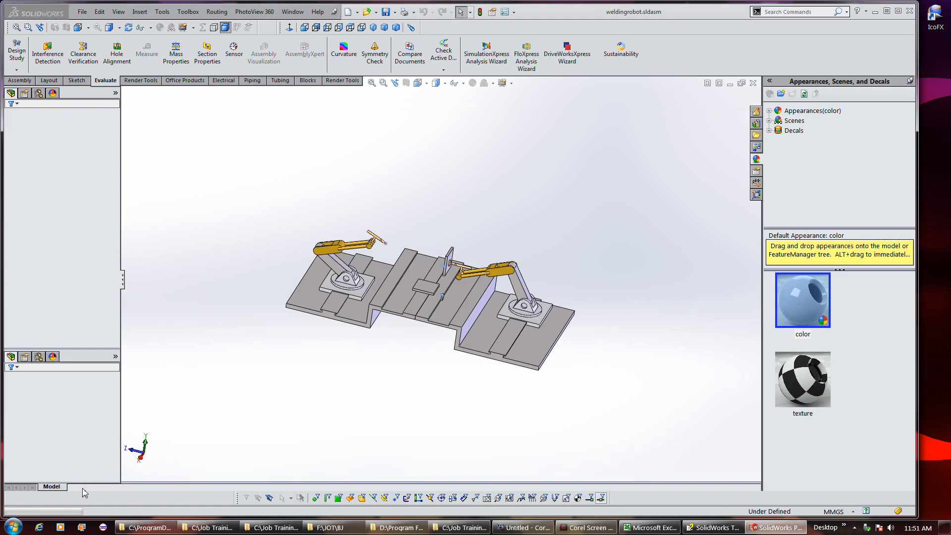
{"action": "left_click", "coordinate": [83, 488]}
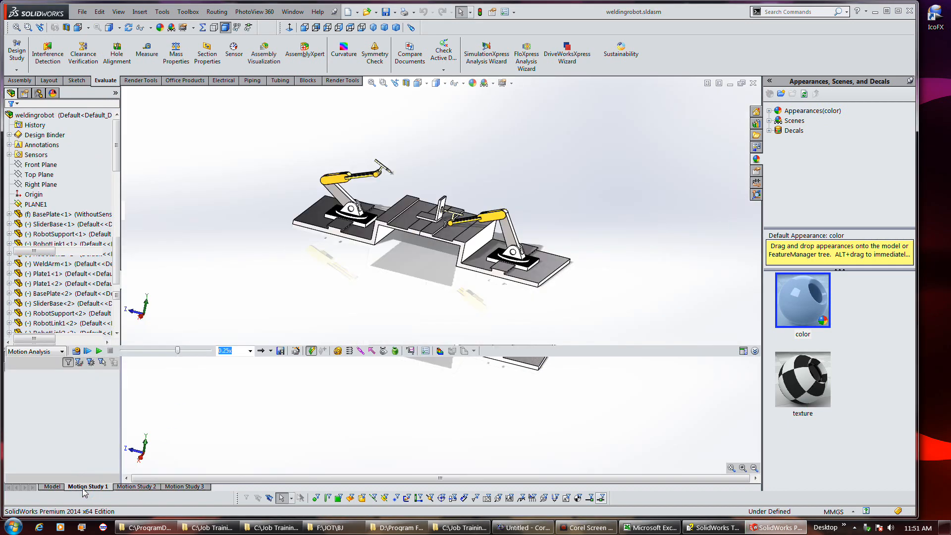
{"action": "left_click", "coordinate": [317, 379]}
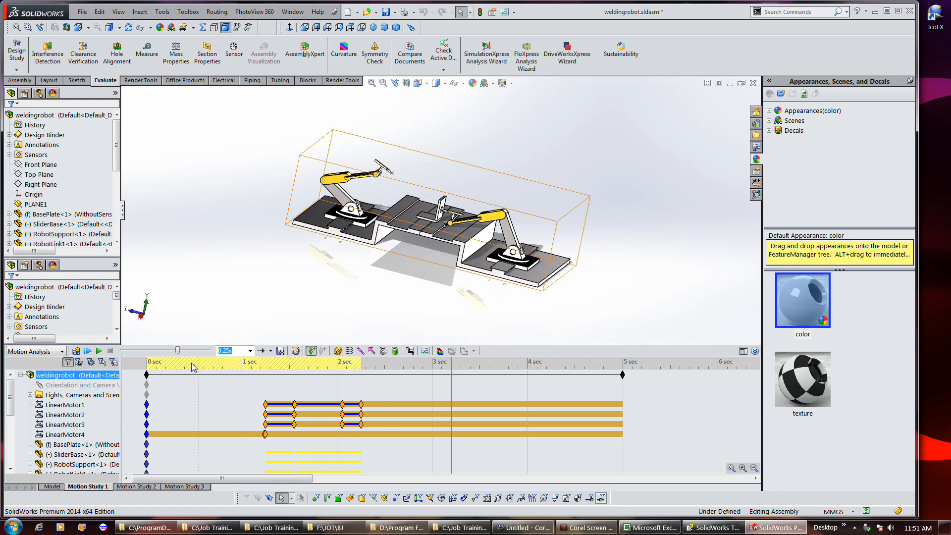
Play and then stop the Motion Study 1 simulation
{"action": "left_click", "coordinate": [87, 351]}
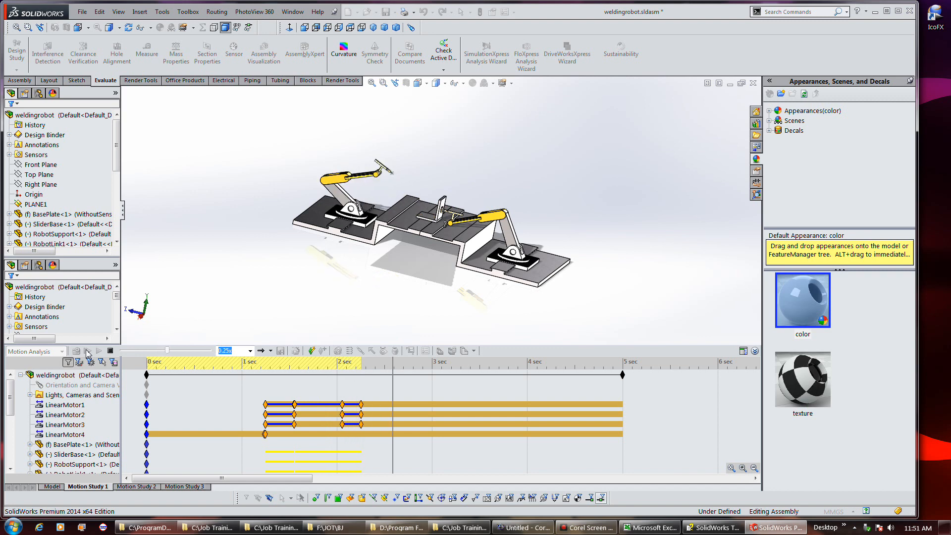
{"action": "left_click", "coordinate": [111, 350]}
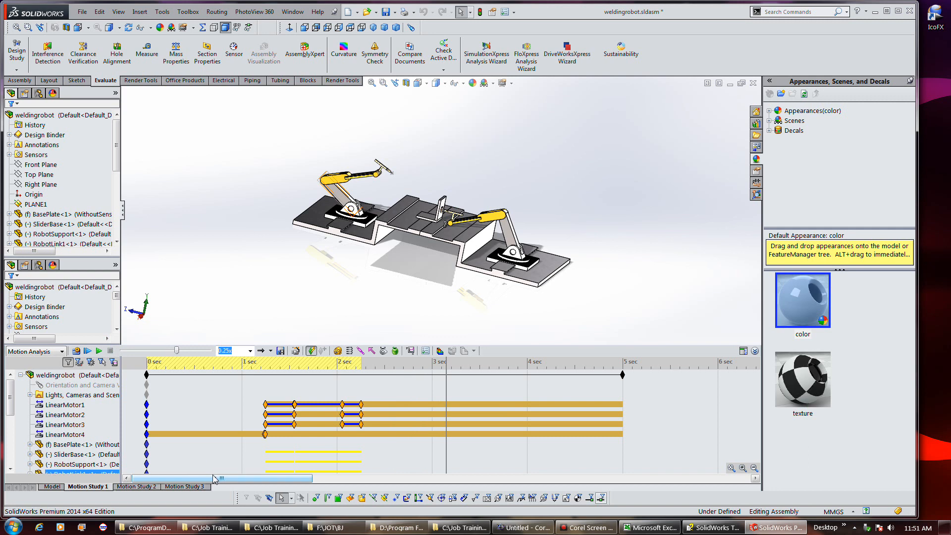
Open Motion Study 3, switch its task table to the timeline view and select LinearMotor16
{"action": "left_click", "coordinate": [193, 488]}
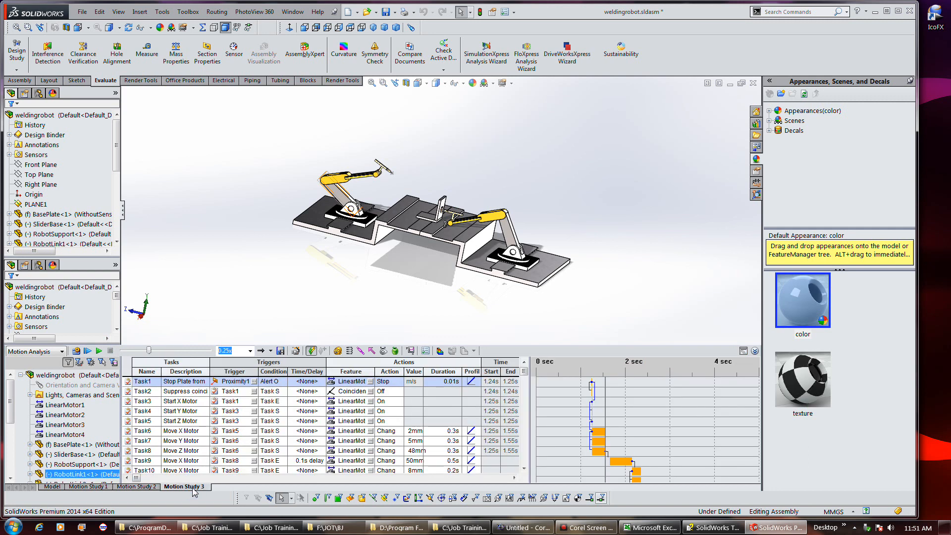
{"action": "left_click", "coordinate": [743, 351]}
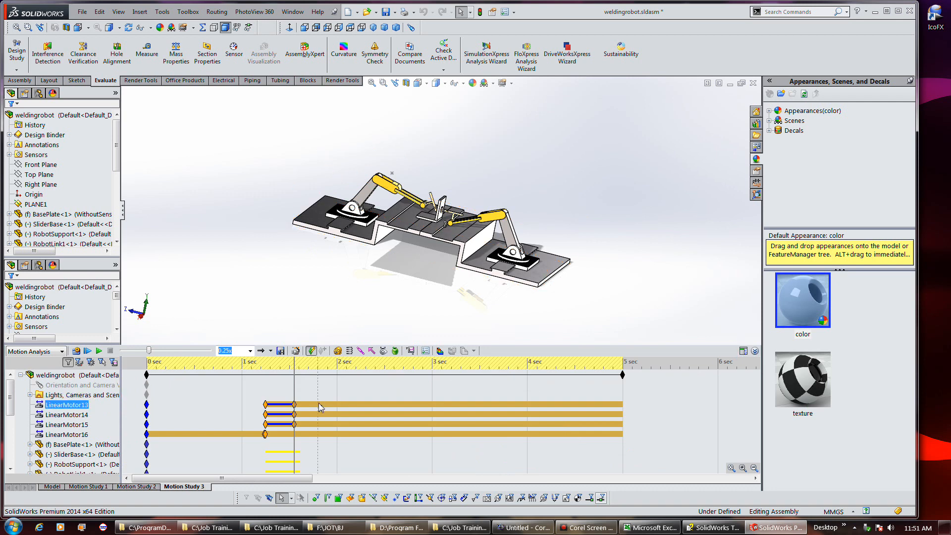
{"action": "left_click", "coordinate": [315, 434]}
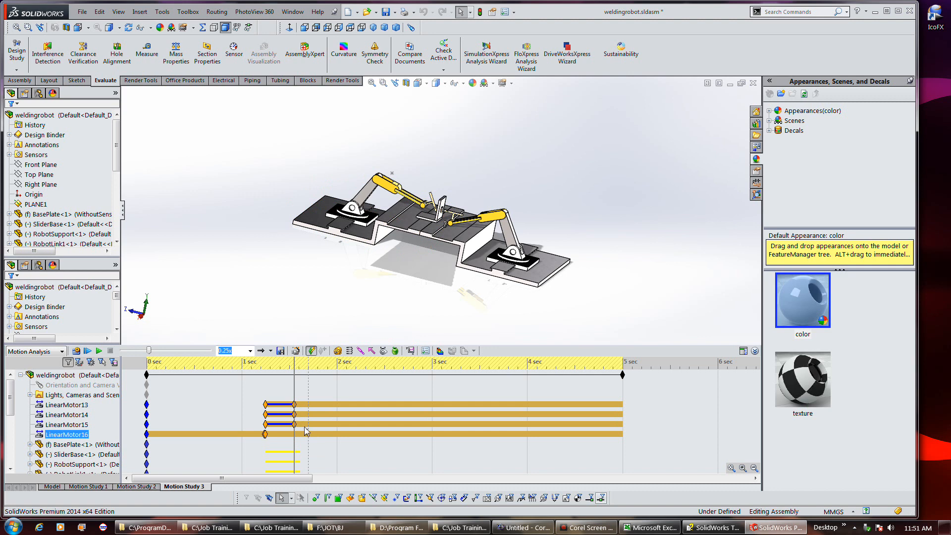
{"action": "left_click", "coordinate": [83, 12]}
{"action": "left_click", "coordinate": [99, 50]}
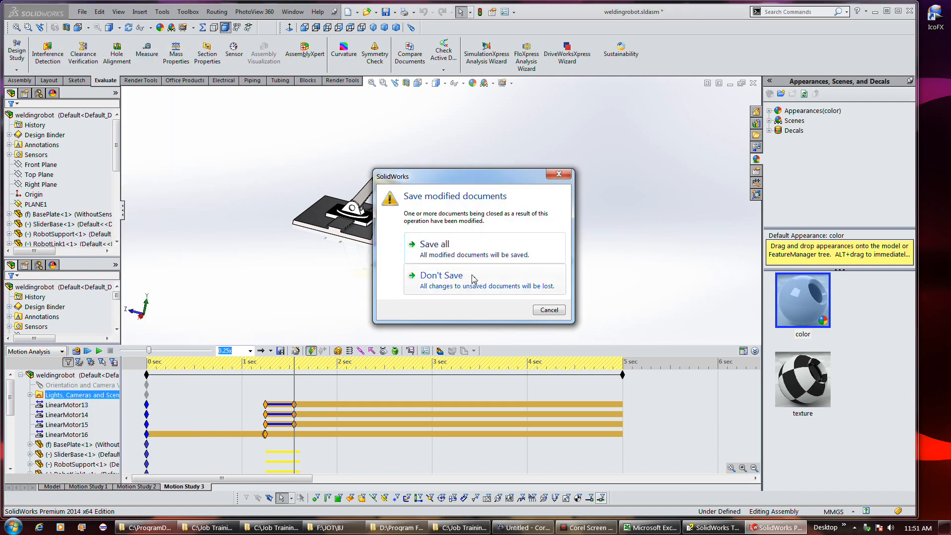
{"action": "left_click", "coordinate": [558, 311]}
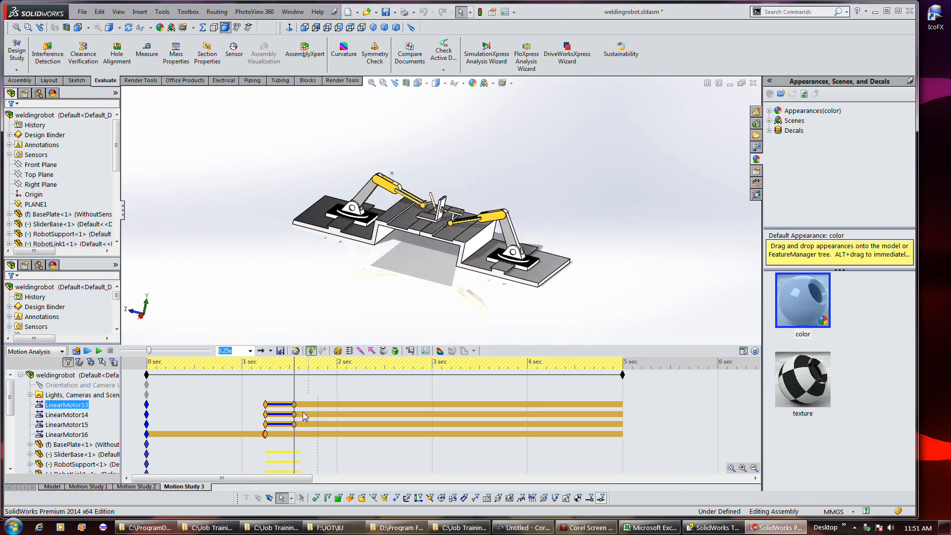
Switch between Motion Study 1 and Motion Study 3 and scrub the time bar through their timelines
{"action": "left_click", "coordinate": [95, 487]}
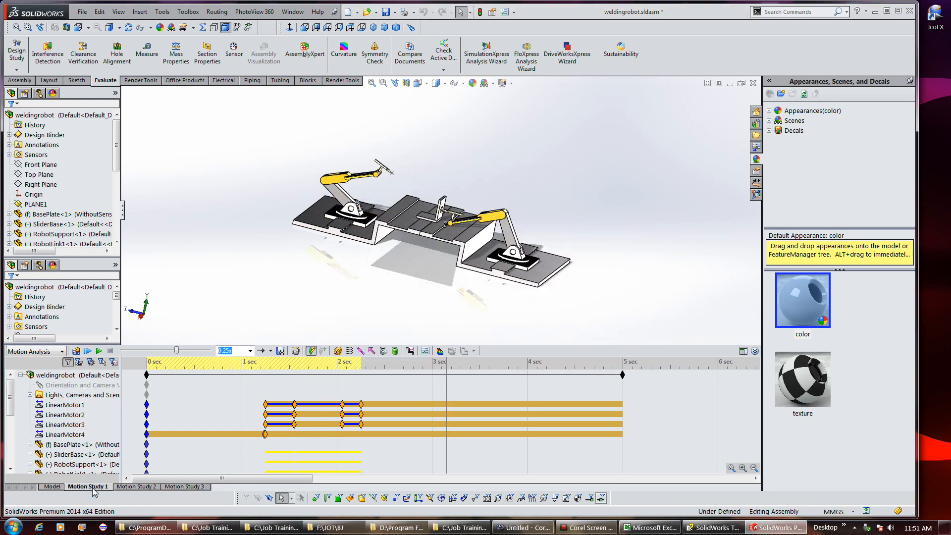
{"action": "left_click", "coordinate": [187, 488]}
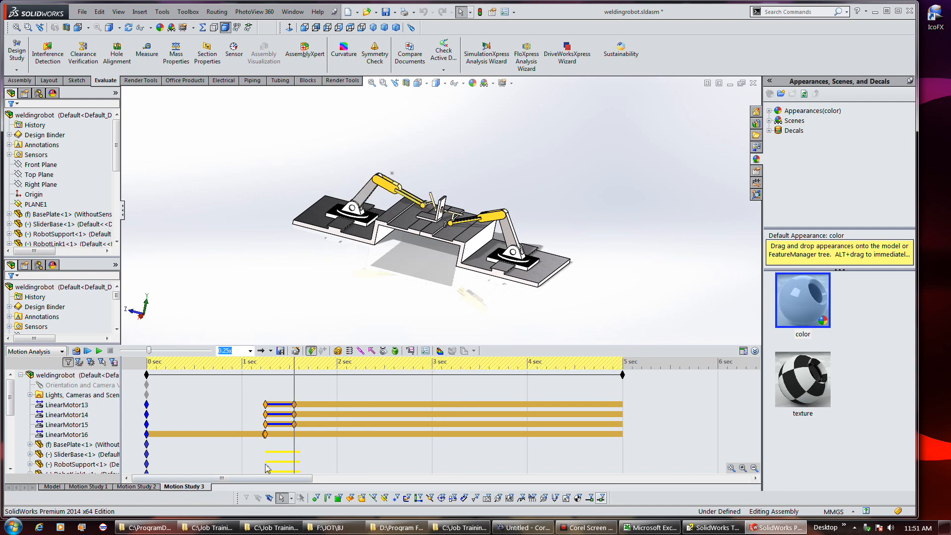
{"action": "mouse_move", "coordinate": [294, 387]}
{"action": "left_mouse_down"}
{"action": "mouse_move", "coordinate": [270, 392]}
{"action": "mouse_move", "coordinate": [376, 387]}
{"action": "mouse_move", "coordinate": [293, 385]}
{"action": "left_mouse_up"}
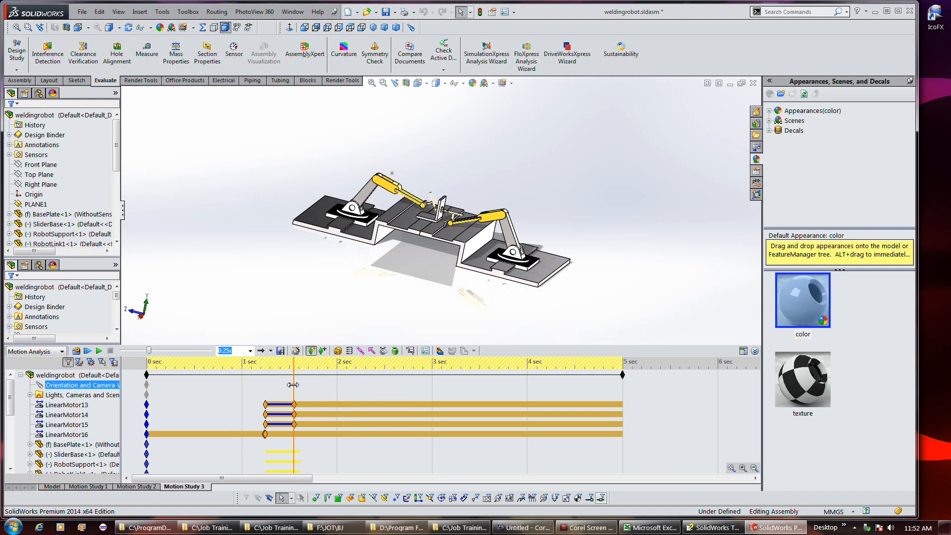
{"action": "left_click", "coordinate": [89, 487]}
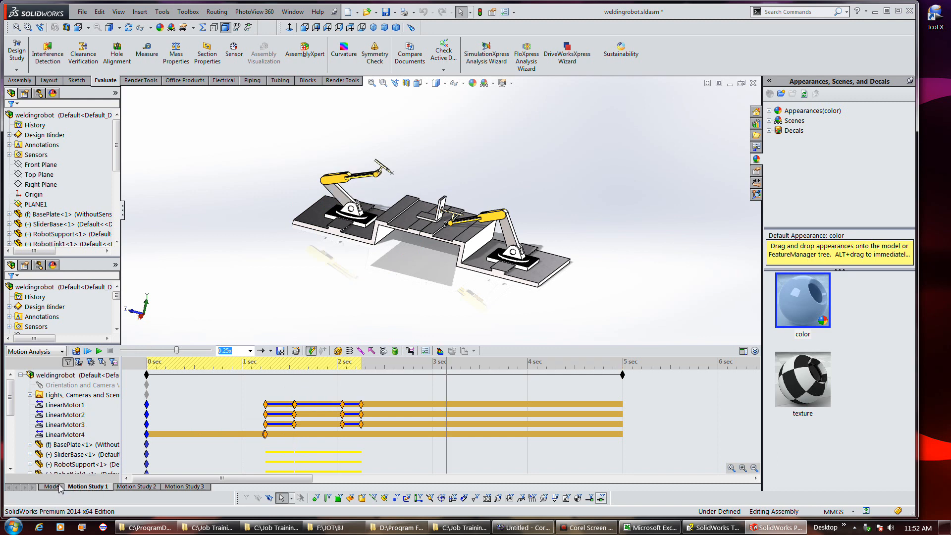
{"action": "left_click", "coordinate": [444, 382]}
{"action": "left_click_drag", "start_coordinate": [377, 378], "coordinate": [345, 379]}
{"action": "left_click_drag", "start_coordinate": [331, 377], "coordinate": [296, 377]}
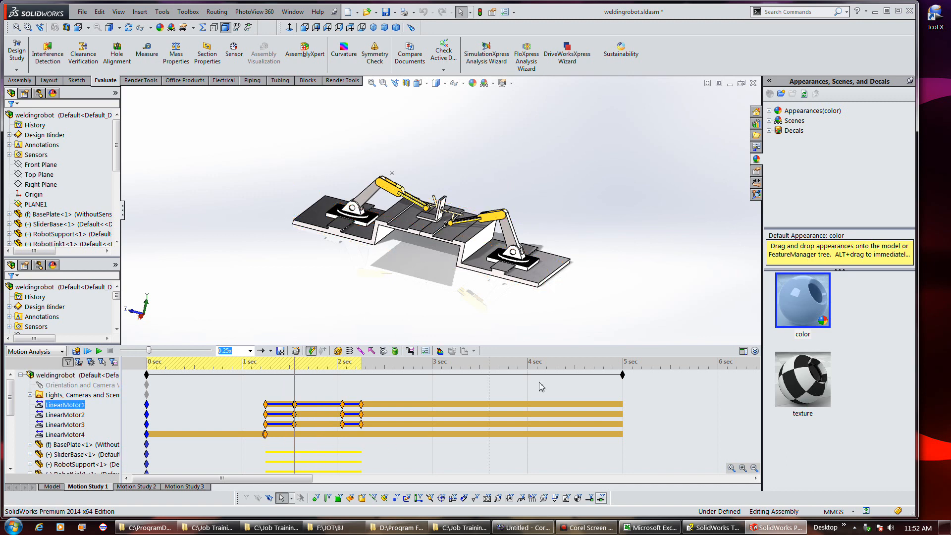
Show Motion Study 1's task table and calculate the event-based motion studies
{"action": "left_click", "coordinate": [743, 351]}
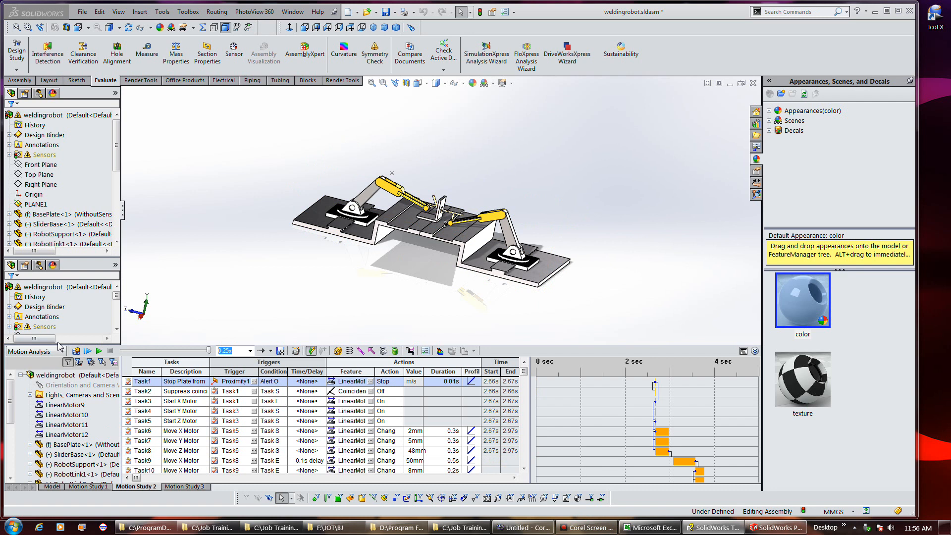
{"action": "left_click", "coordinate": [76, 350]}
{"action": "left_click", "coordinate": [75, 352]}
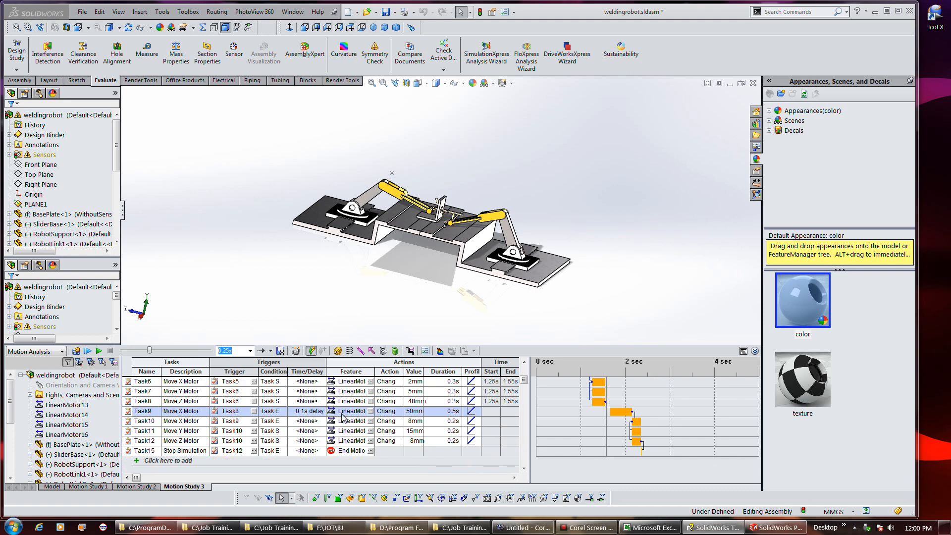
Review Motion Study 3's task rows and scrub its playback time slider
{"action": "left_click", "coordinate": [390, 421]}
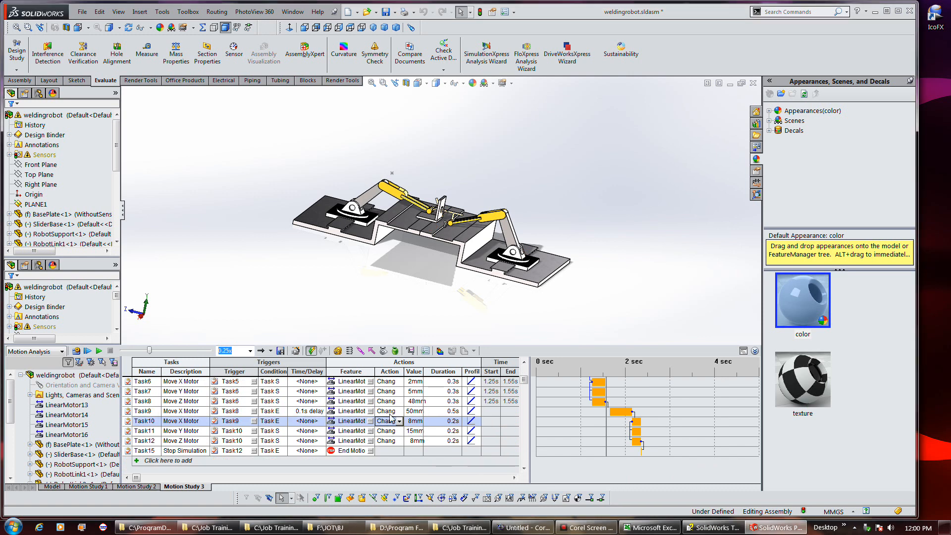
{"action": "left_click", "coordinate": [375, 467]}
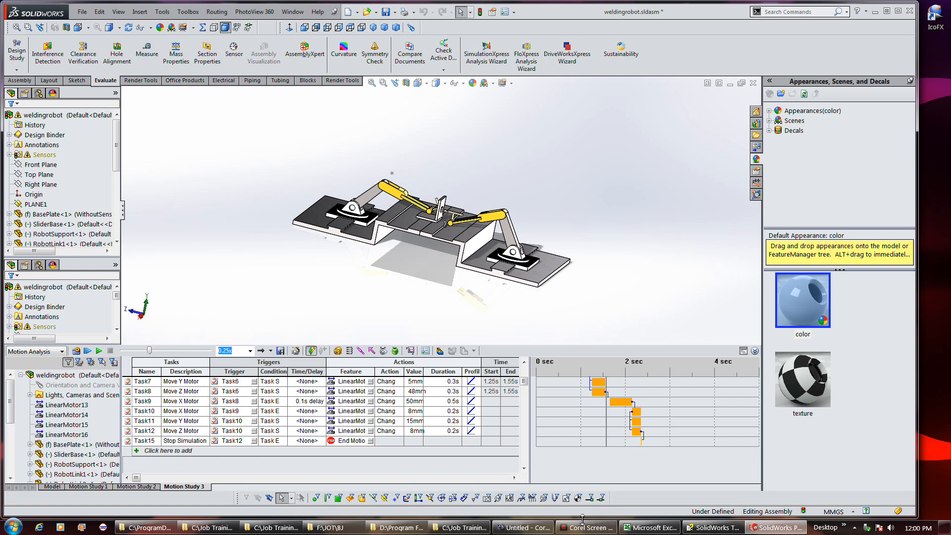
{"action": "scroll", "coordinate": [608, 418], "scroll_direction": "up", "scroll_amount": 1}
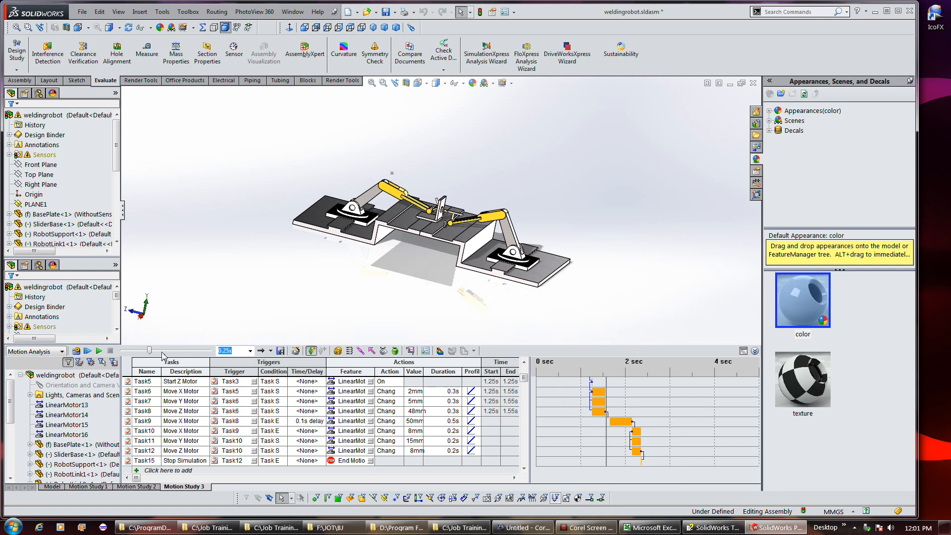
{"action": "mouse_move", "coordinate": [156, 353]}
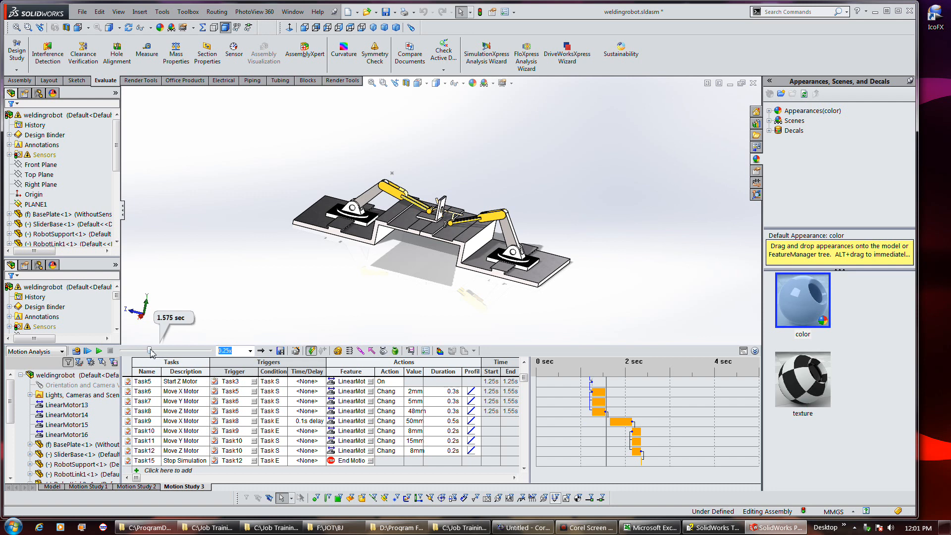
{"action": "left_click_drag", "start_coordinate": [151, 354], "coordinate": [155, 354]}
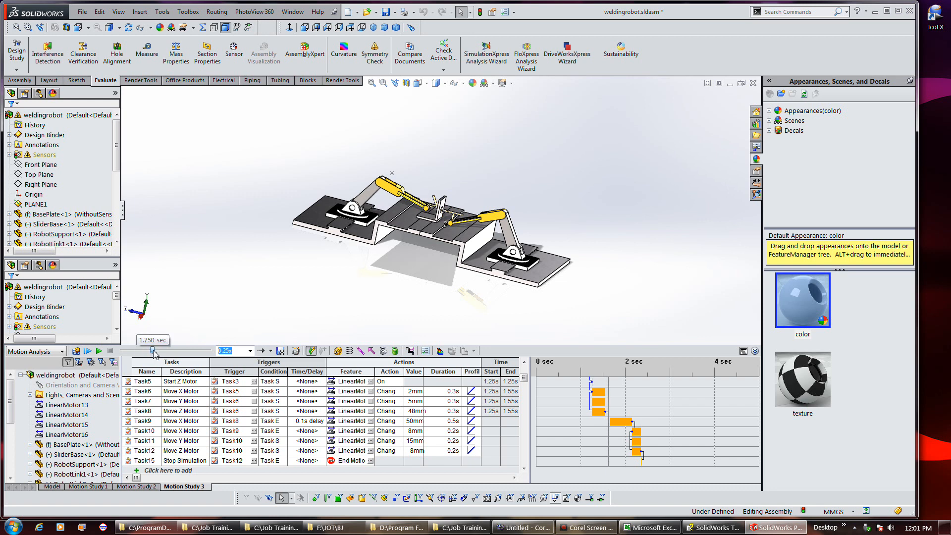
{"action": "left_click_drag", "start_coordinate": [155, 353], "coordinate": [155, 354]}
{"action": "left_click_drag", "start_coordinate": [153, 356], "coordinate": [153, 355]}
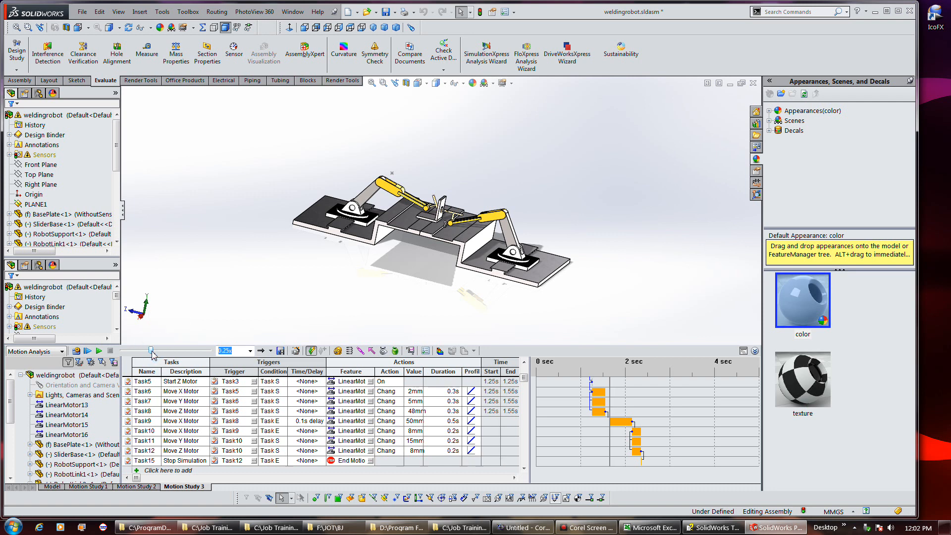
{"action": "mouse_move", "coordinate": [579, 529]}
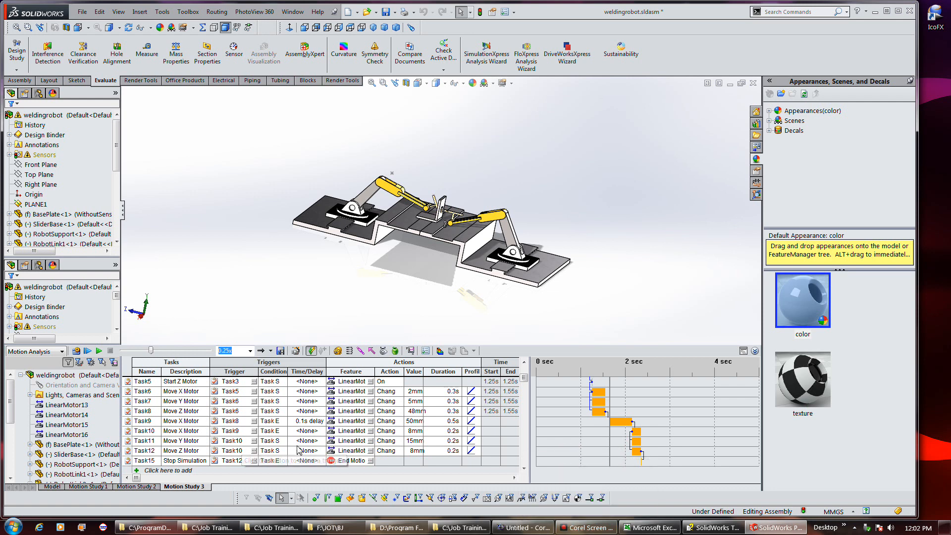
Set Task9's Move X Motor value to -50mm in Motion Study 3
{"action": "left_click", "coordinate": [415, 424]}
{"action": "type", "text": "-"}
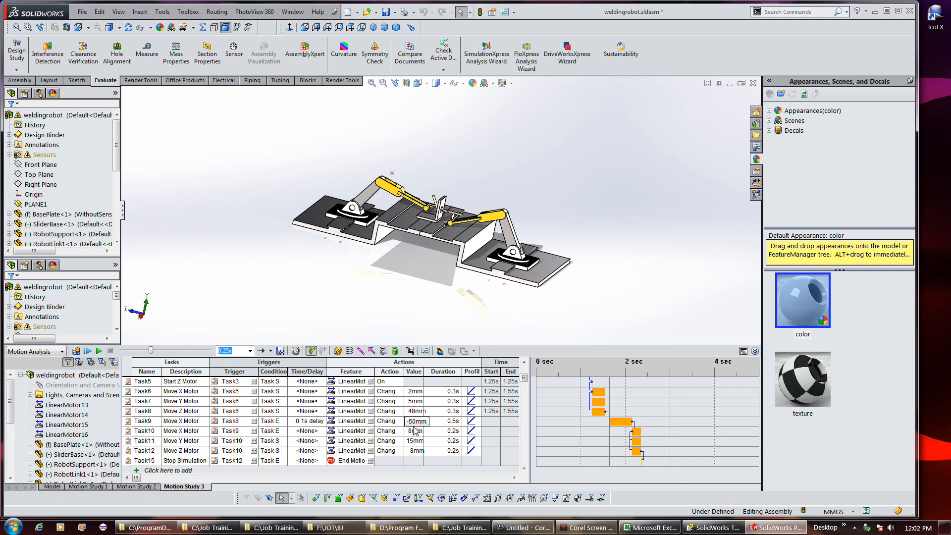
{"action": "left_click", "coordinate": [584, 531]}
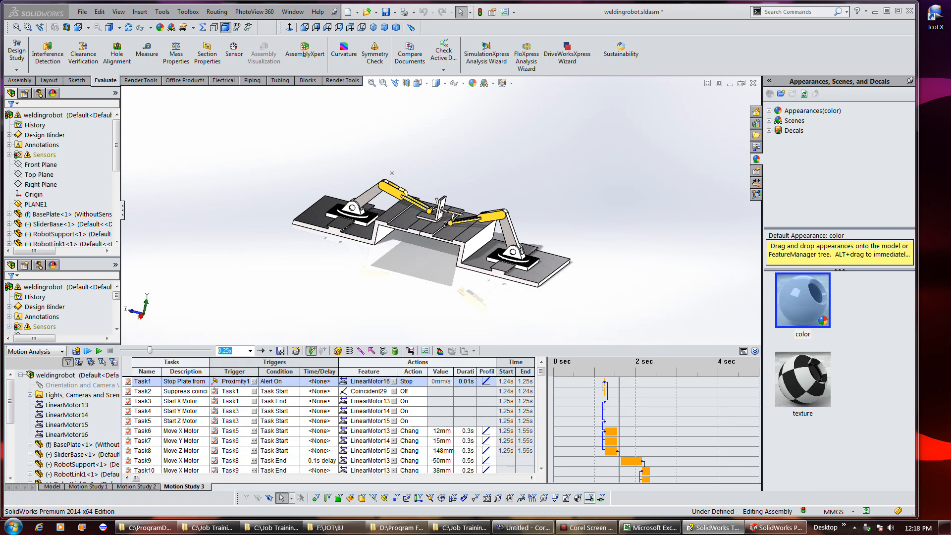
Review the Event-based Motion Studies tutorial page alongside the assembly
{"action": "left_click_drag", "start_coordinate": [950, 65], "coordinate": [686, 33]}
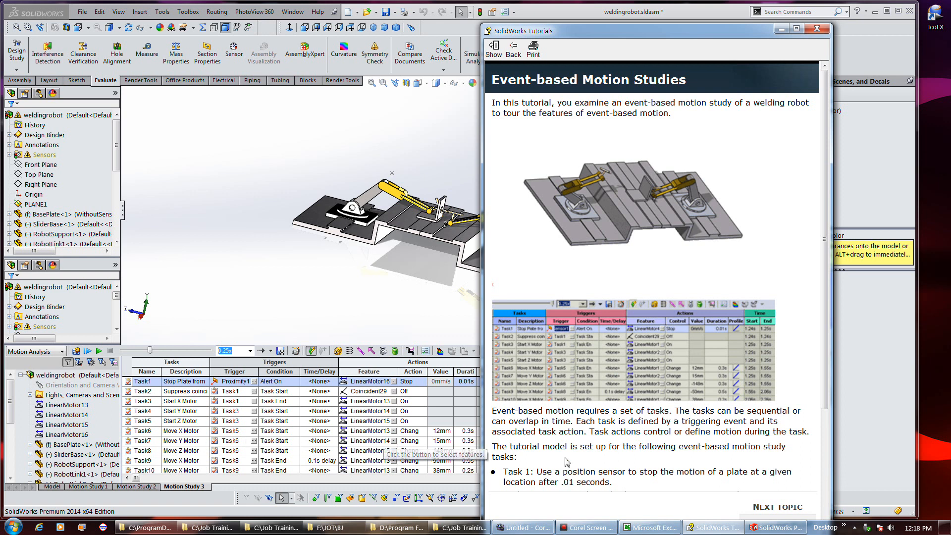
{"action": "left_click_drag", "start_coordinate": [676, 30], "coordinate": [950, 49]}
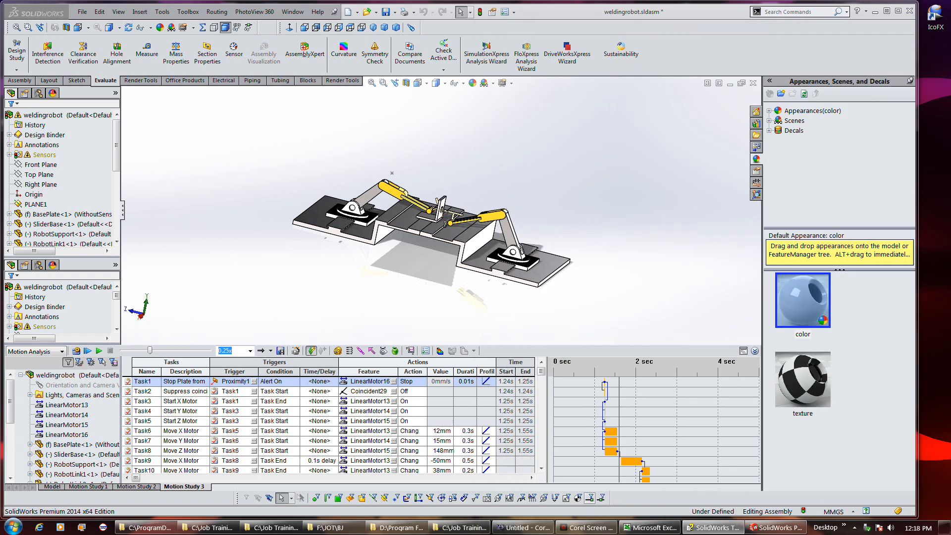
{"action": "mouse_move", "coordinate": [594, 533]}
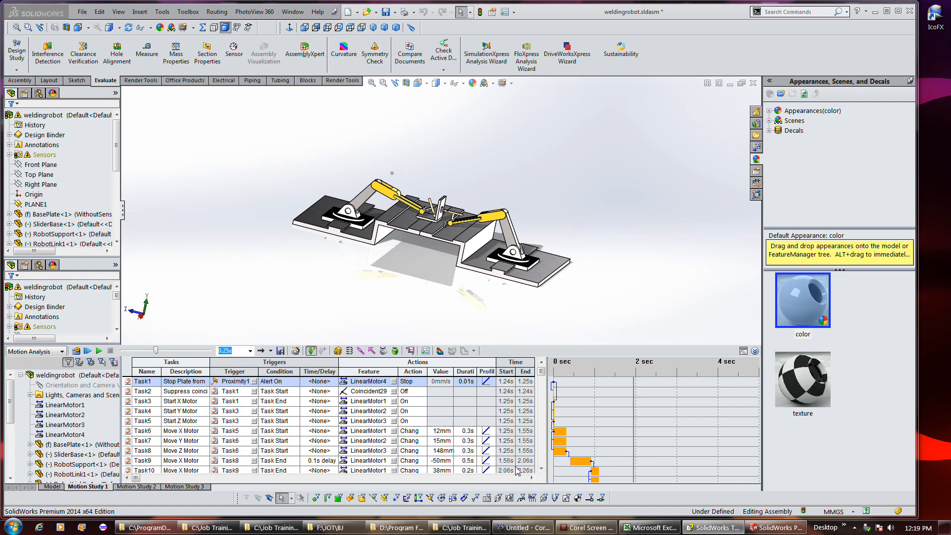
Compare the task tables of Motion Study 1 and Motion Study 3
{"action": "left_click", "coordinate": [530, 470]}
{"action": "left_click", "coordinate": [191, 486]}
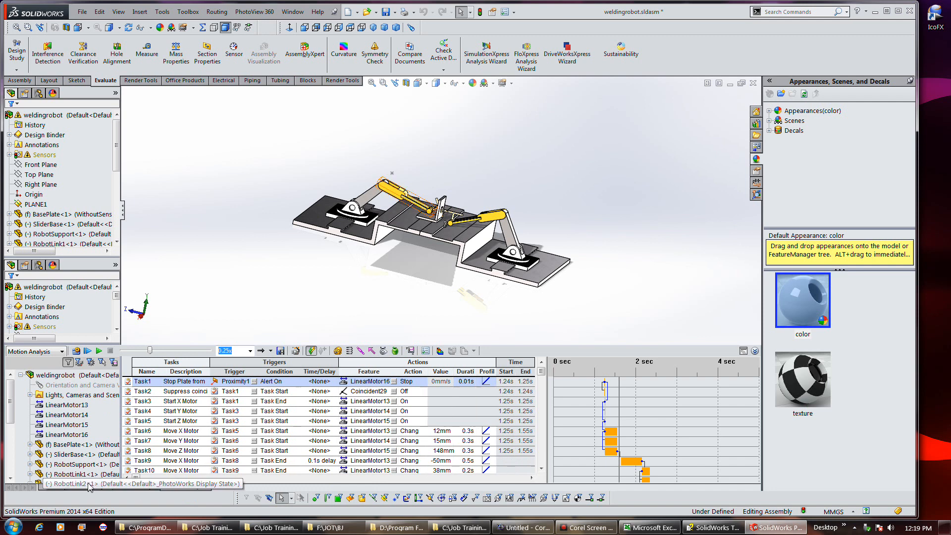
{"action": "left_click", "coordinate": [86, 487]}
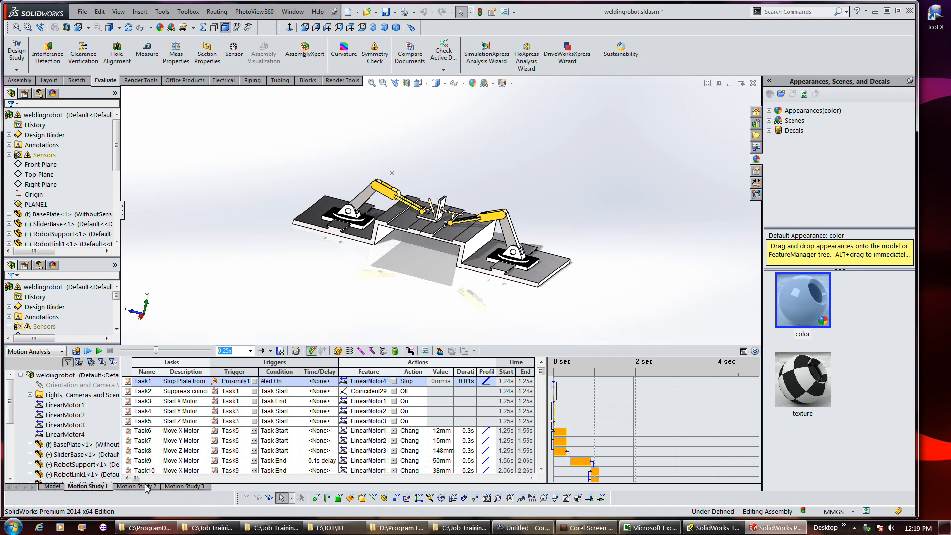
{"action": "left_click", "coordinate": [179, 487]}
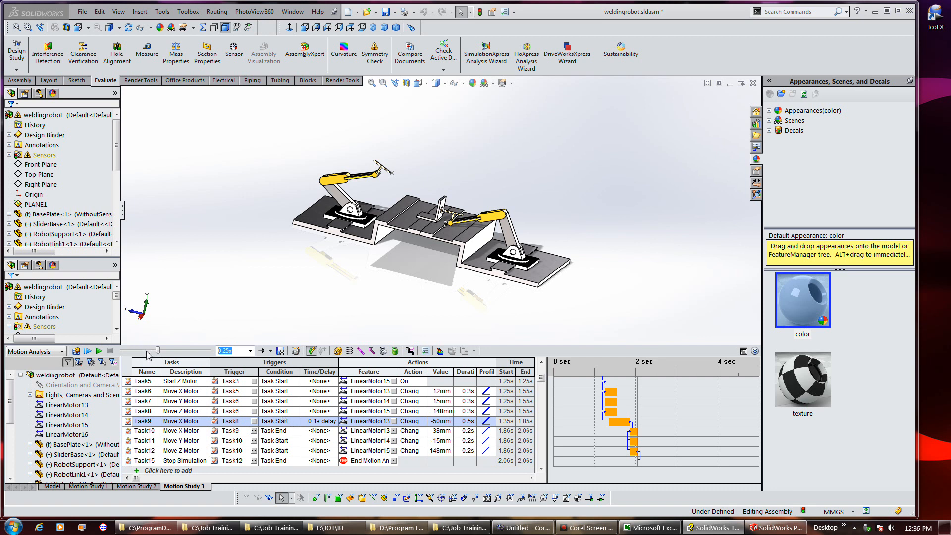
Switch Motion Study 3 to the timeline view, zoom it and scrub the time bar
{"action": "left_click", "coordinate": [743, 350]}
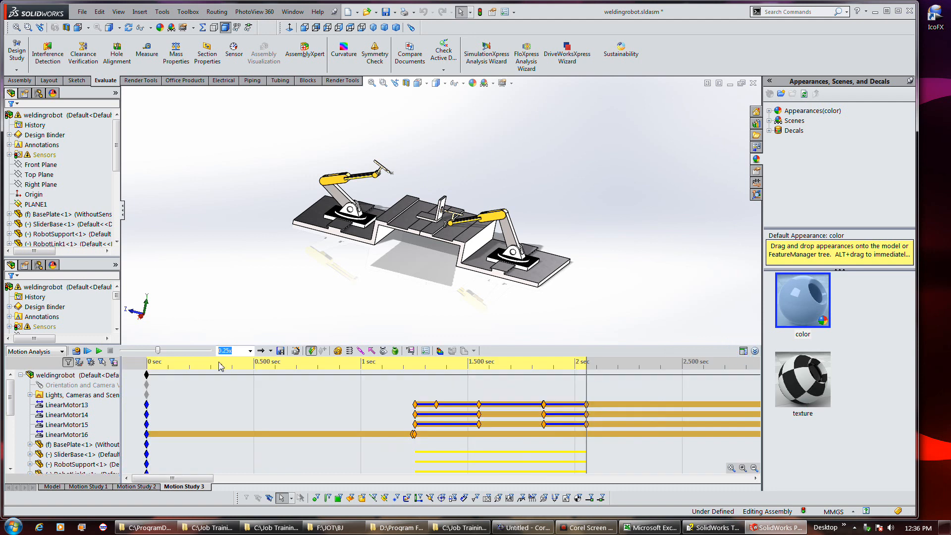
{"action": "left_click_drag", "start_coordinate": [586, 387], "coordinate": [545, 382]}
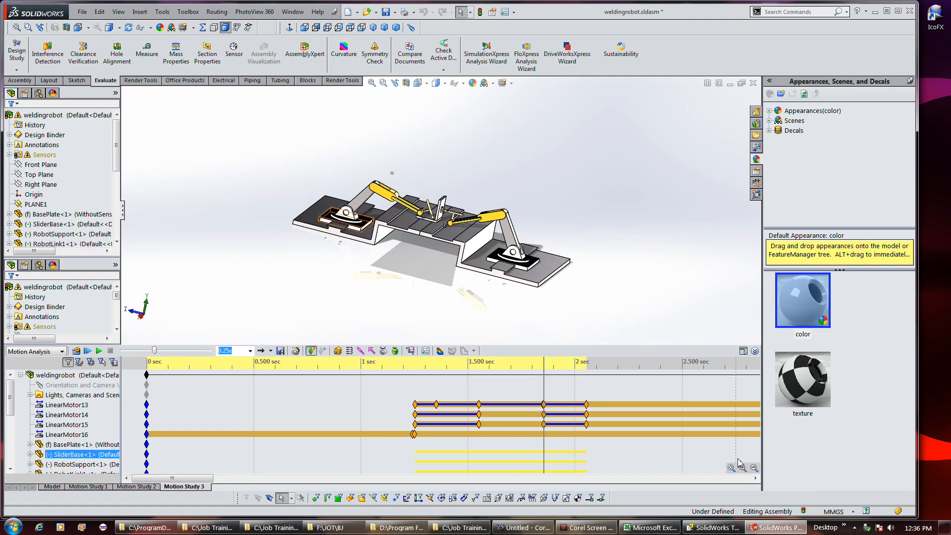
{"action": "left_click", "coordinate": [758, 468]}
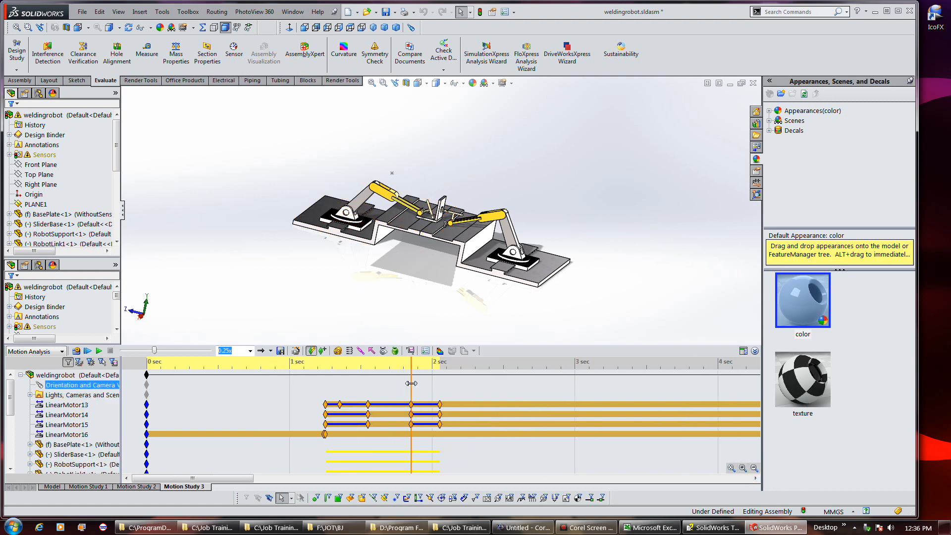
{"action": "left_click_drag", "start_coordinate": [411, 384], "coordinate": [367, 391]}
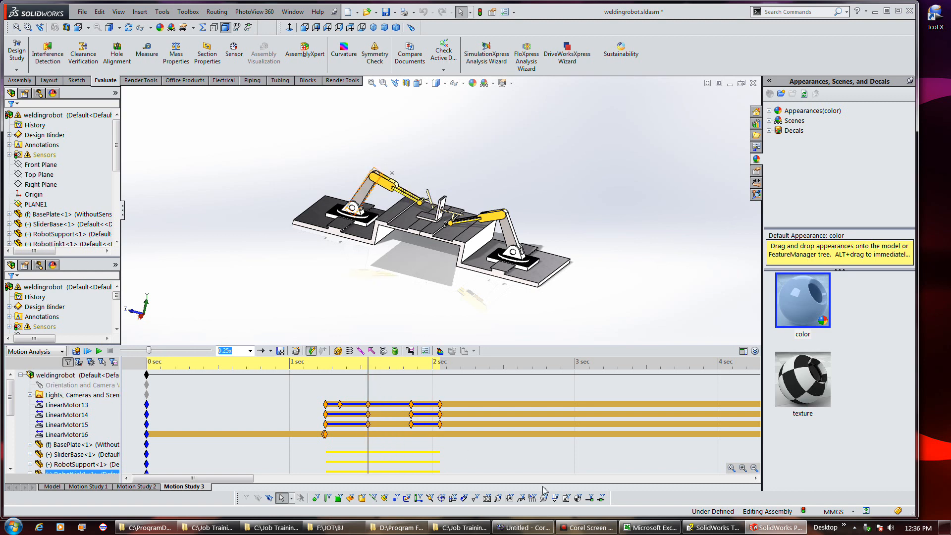
Select LinearMotor15 and return Motion Study 3 to the task table view
{"action": "left_click", "coordinate": [583, 527]}
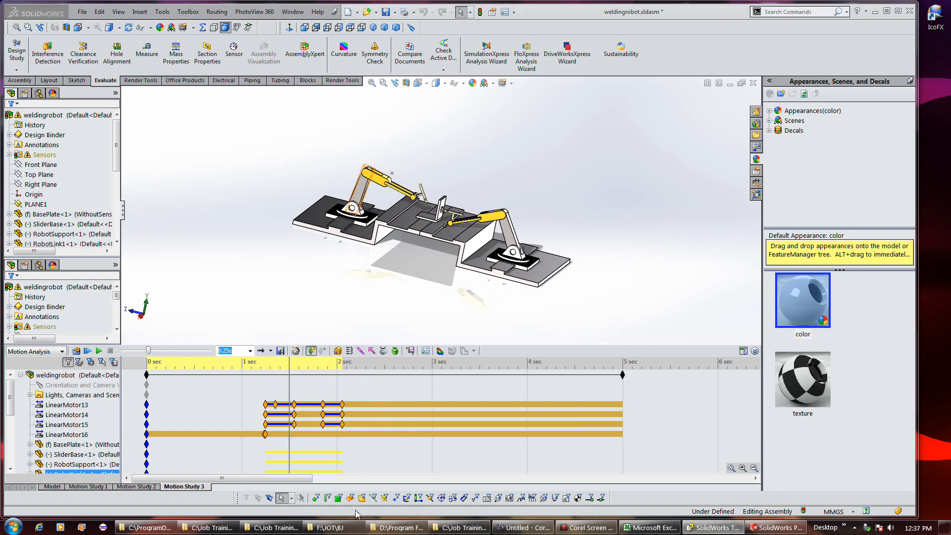
{"action": "left_click", "coordinate": [285, 415]}
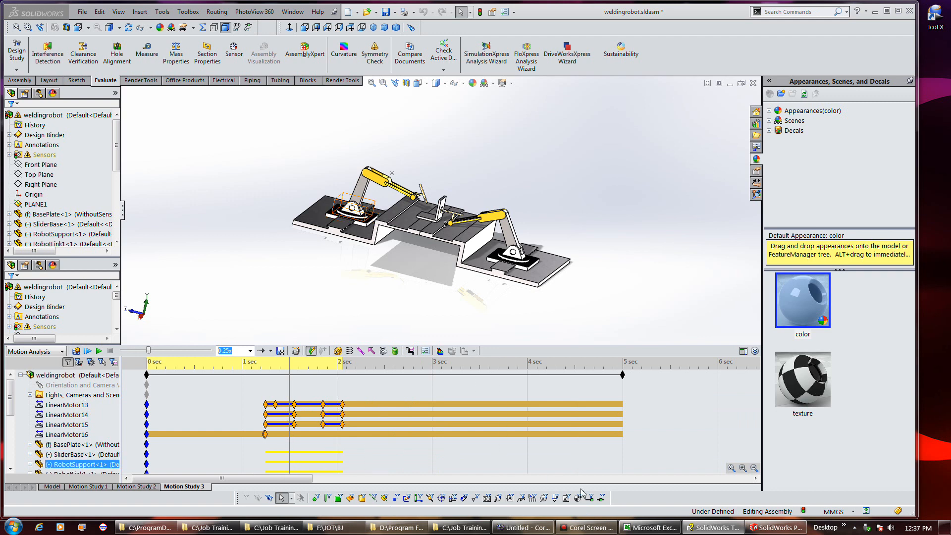
{"action": "left_click", "coordinate": [744, 351]}
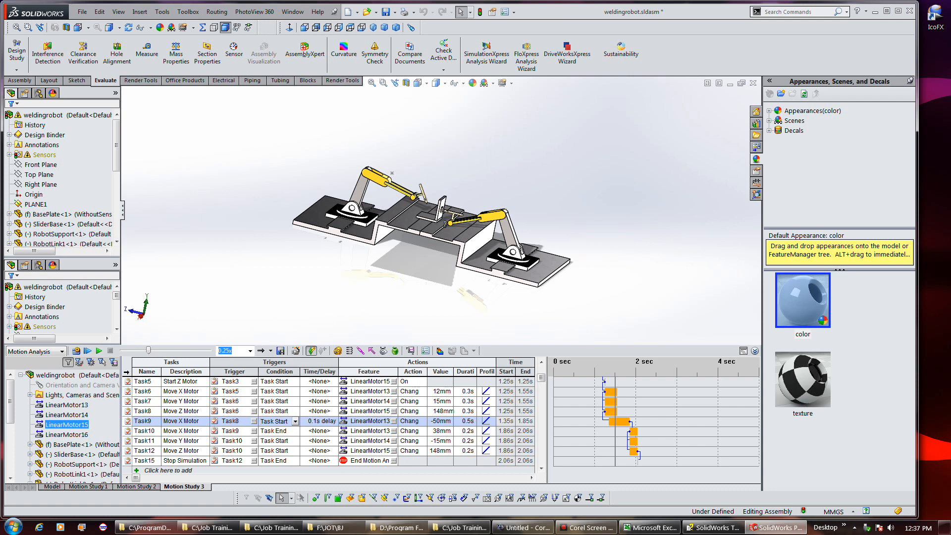
In Motion Study 3, calculate the motion, change Task9's trigger condition to Task End and recalculate the study
{"action": "left_click", "coordinate": [76, 351]}
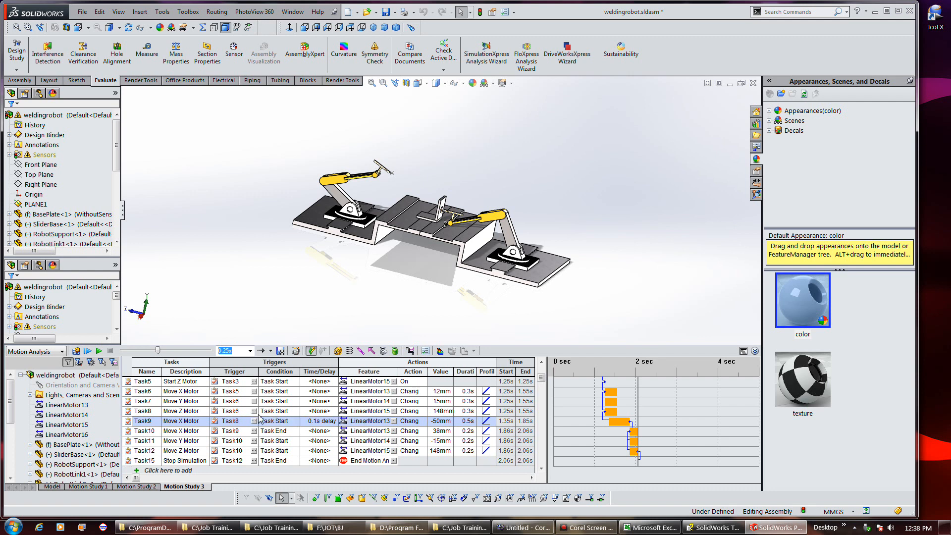
{"action": "left_click", "coordinate": [296, 423]}
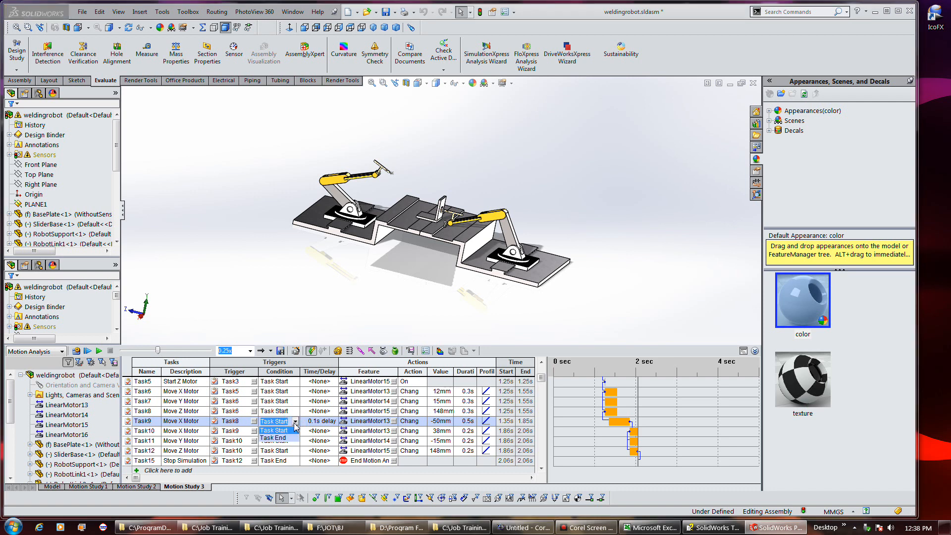
{"action": "left_click", "coordinate": [281, 438]}
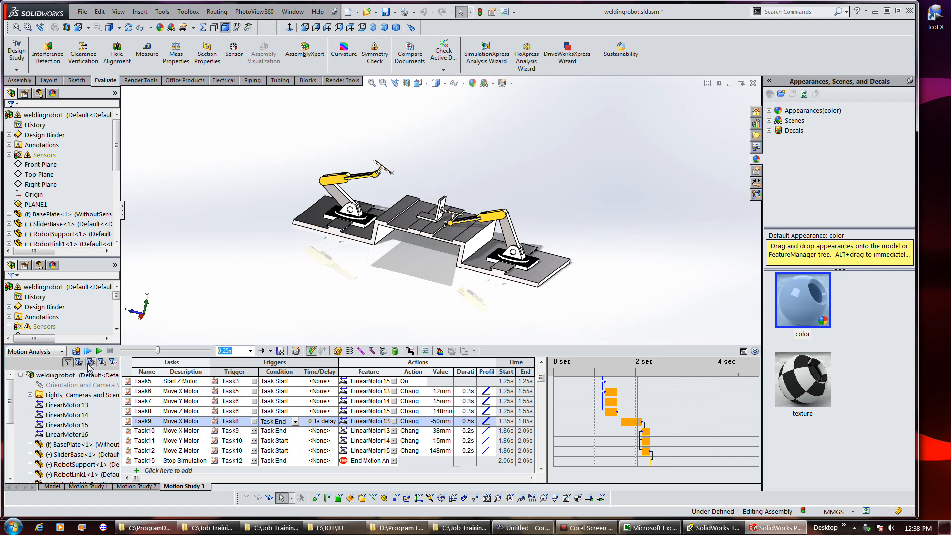
{"action": "left_click", "coordinate": [75, 350]}
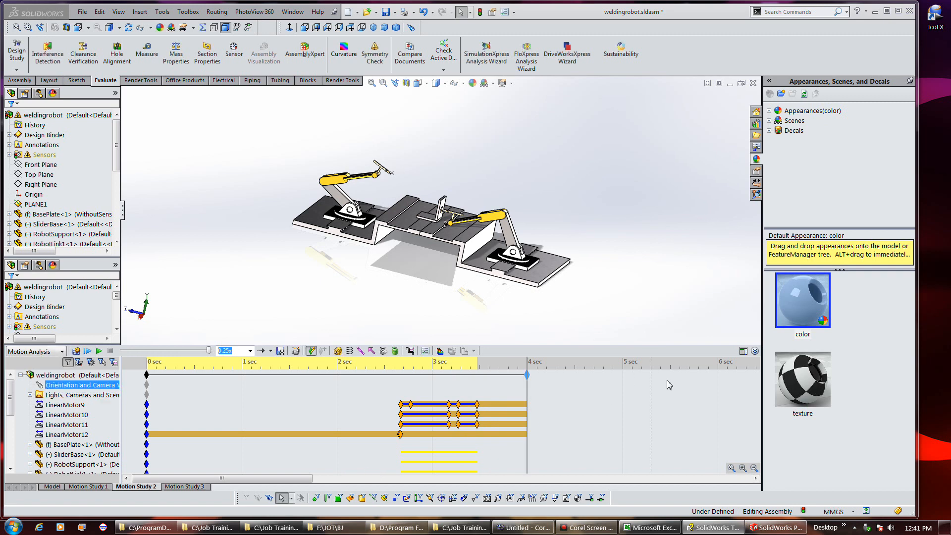
Switch Motion Study 2 to the task table view and inspect the motor profiles of Task6 and Task8
{"action": "left_click", "coordinate": [742, 351]}
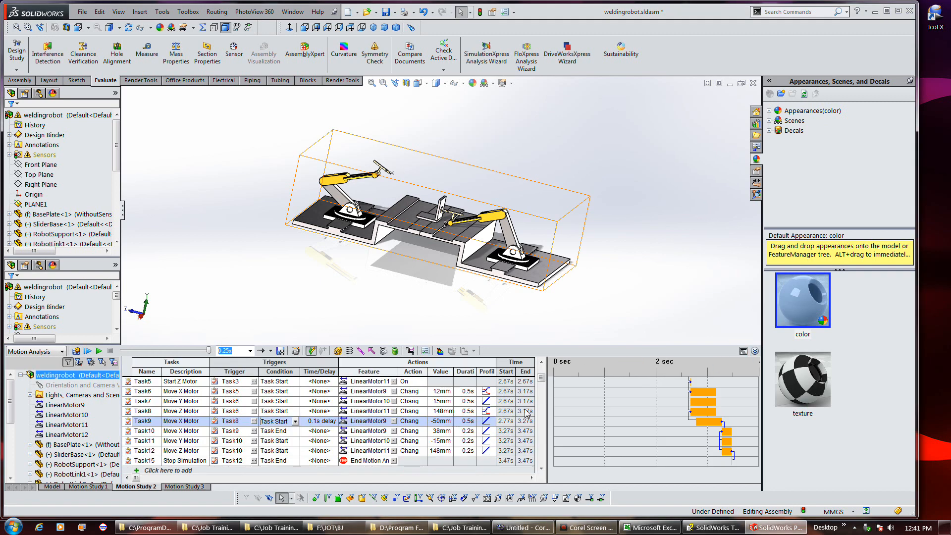
{"action": "left_click", "coordinate": [491, 392]}
{"action": "left_click", "coordinate": [493, 394]}
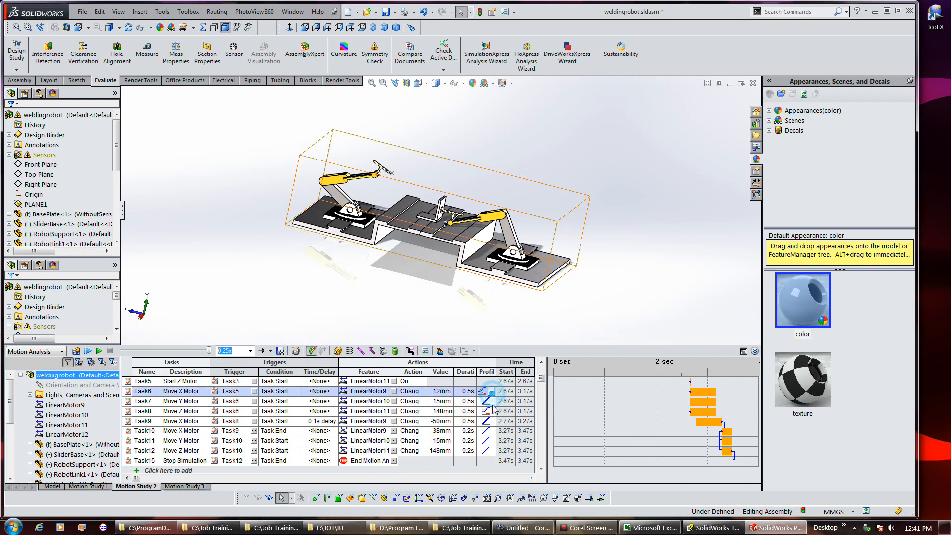
{"action": "left_click", "coordinate": [491, 410]}
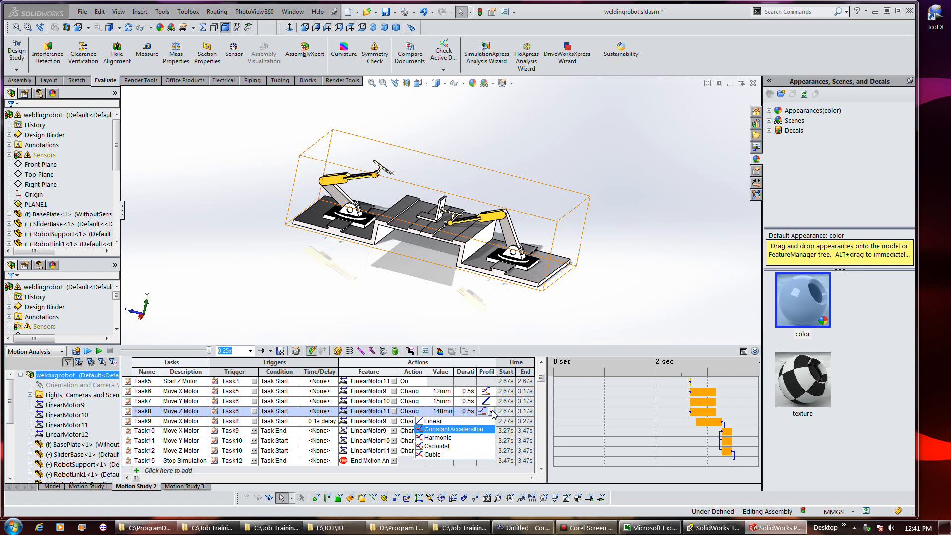
{"action": "left_click", "coordinate": [492, 412]}
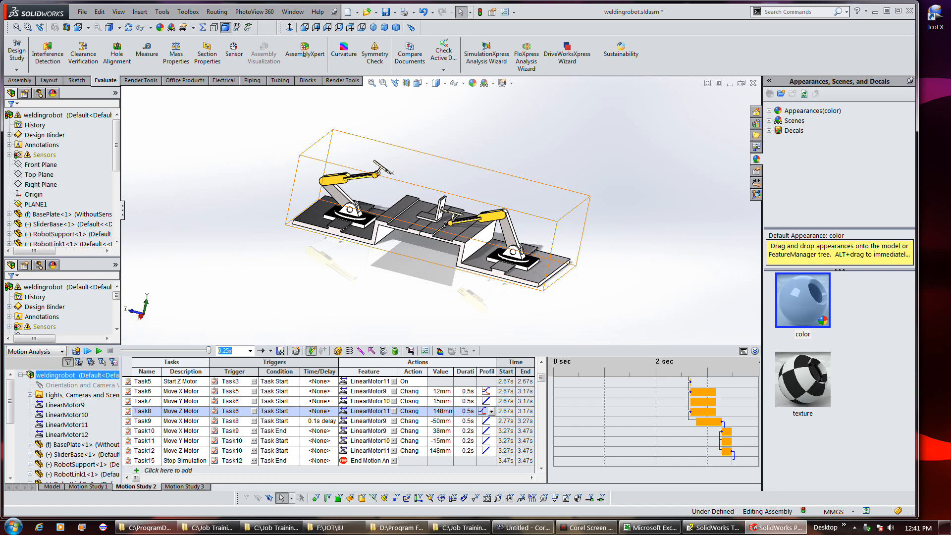
Read the tutorial's More About Profiles page describing the Linear, Constant Acceleration, Cycloidal, Harmonic and Cubic action profiles
{"action": "left_click_drag", "start_coordinate": [950, 149], "coordinate": [558, 69]}
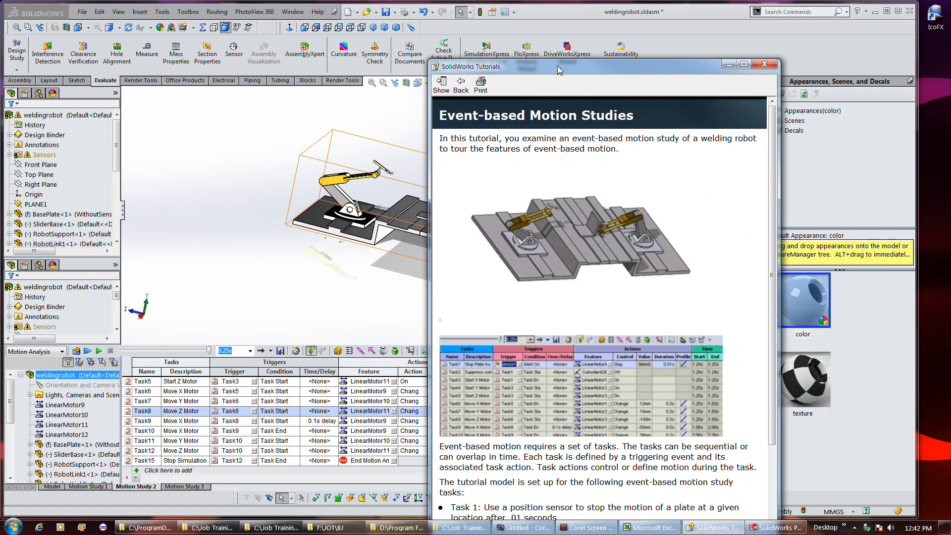
{"action": "left_click_drag", "start_coordinate": [772, 428], "coordinate": [773, 513]}
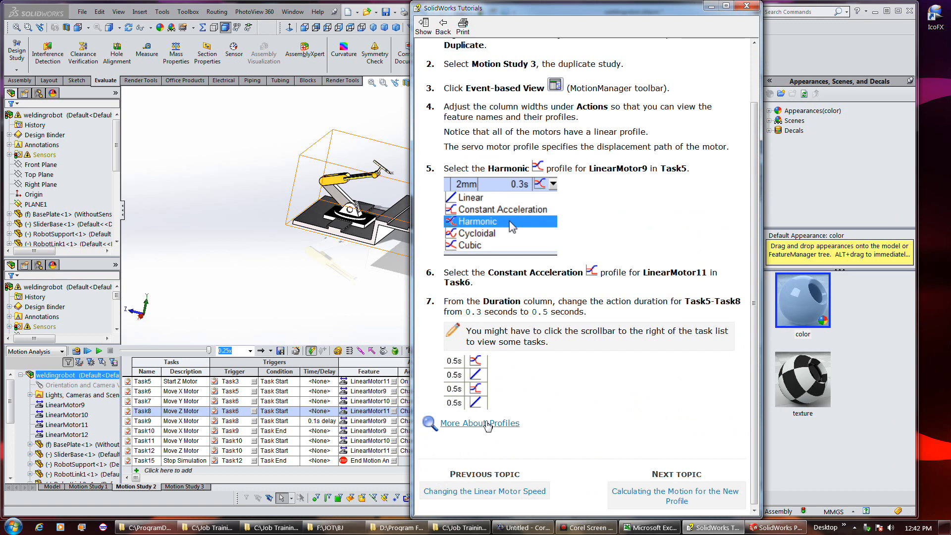
{"action": "left_click", "coordinate": [488, 424]}
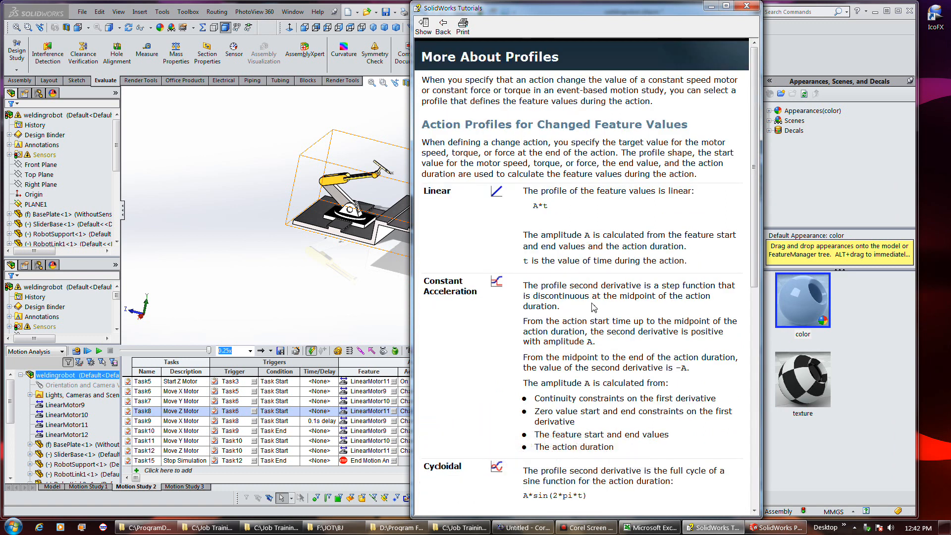
{"action": "left_click_drag", "start_coordinate": [753, 271], "coordinate": [761, 498]}
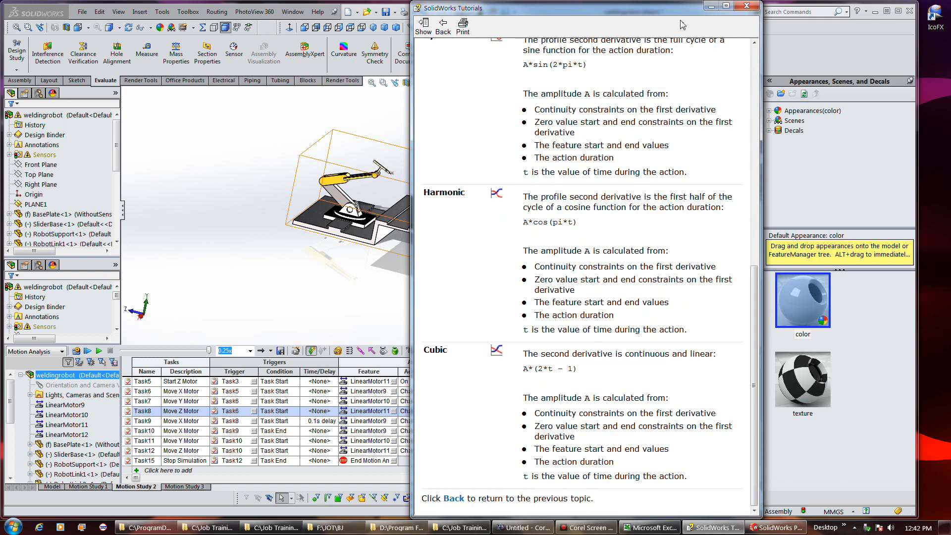
{"action": "left_click_drag", "start_coordinate": [663, 14], "coordinate": [950, 81]}
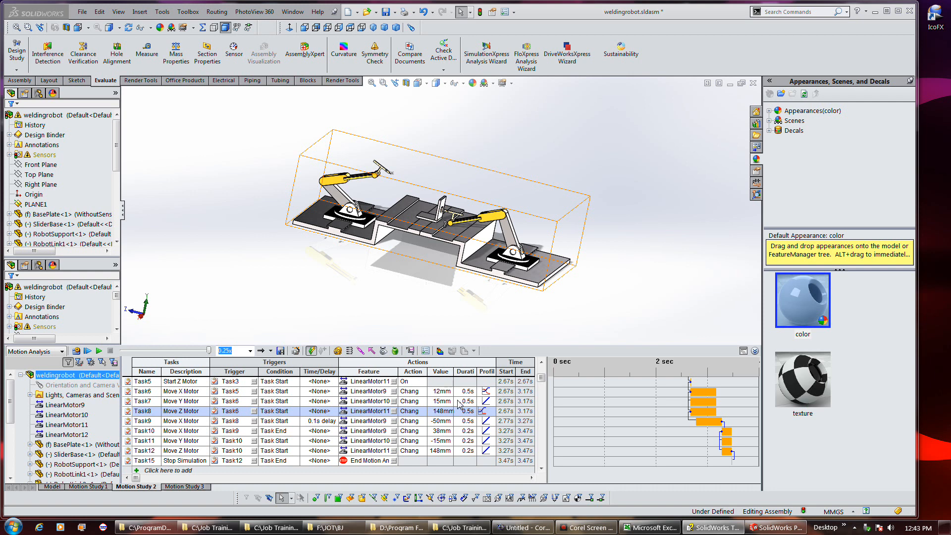
{"action": "left_click", "coordinate": [586, 528]}
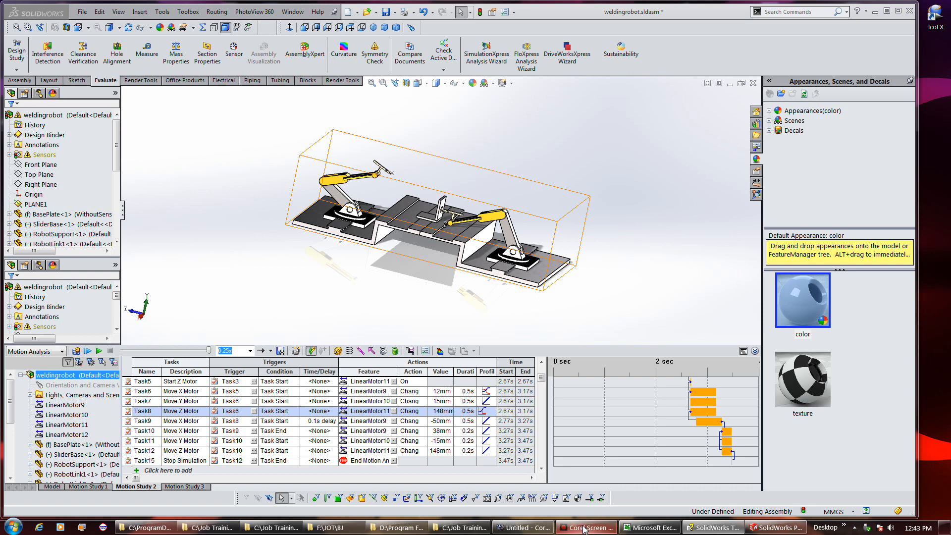